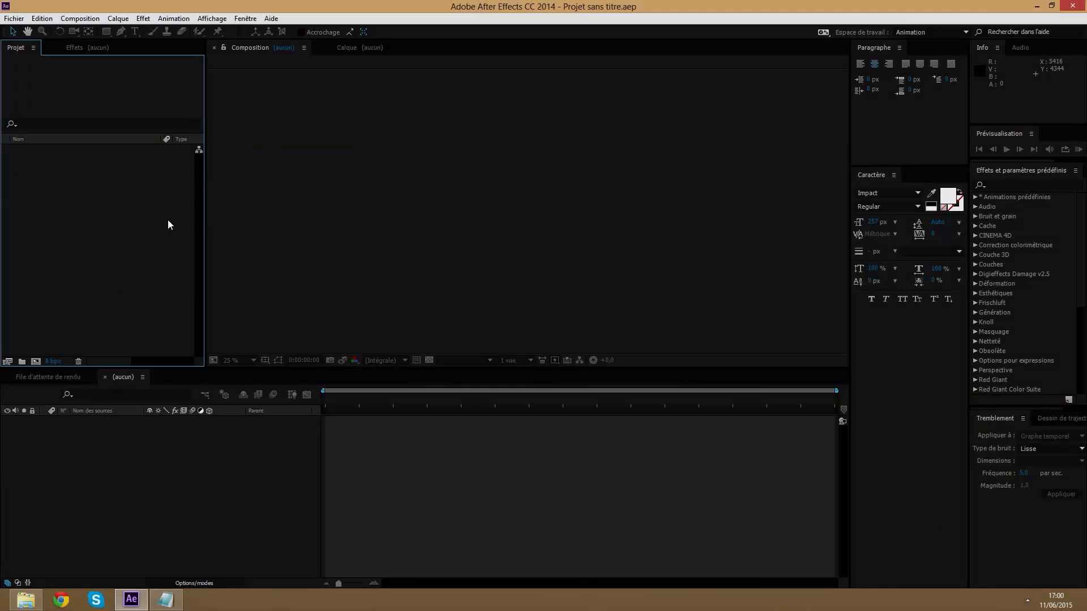
# Create a new 1920 x 1080 composition at 30 fps lasting 5 seconds
pyautogui.rightClick(124, 231)
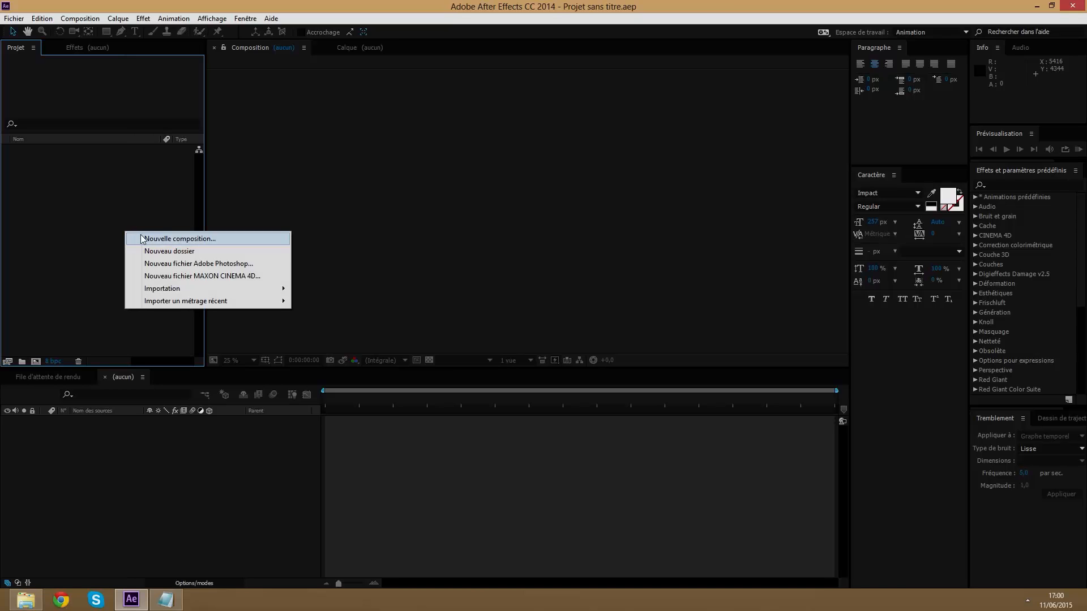
pyautogui.click(141, 239)
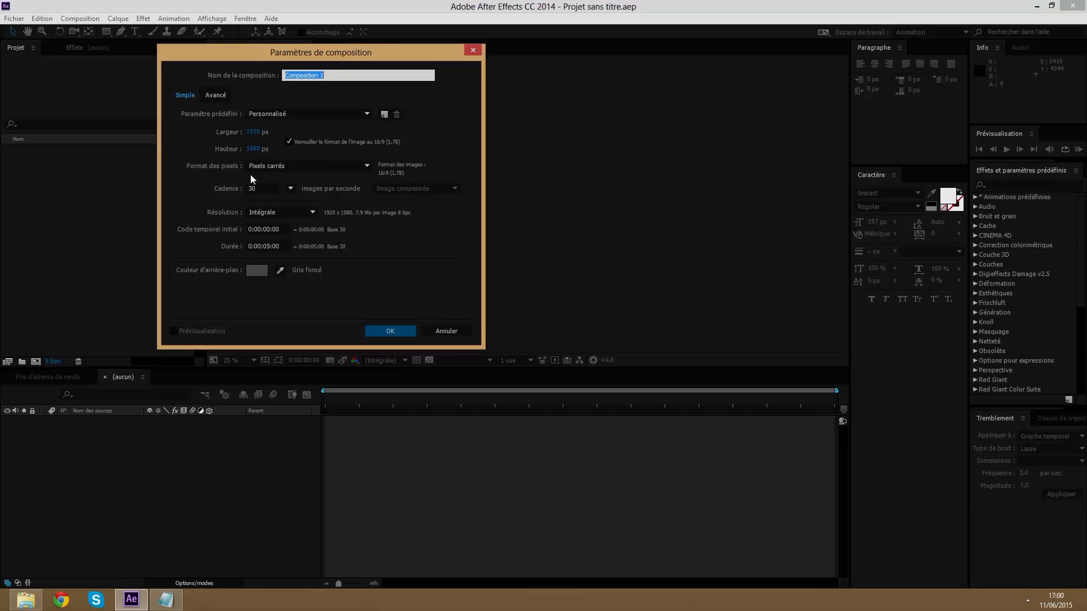
pyautogui.click(380, 330)
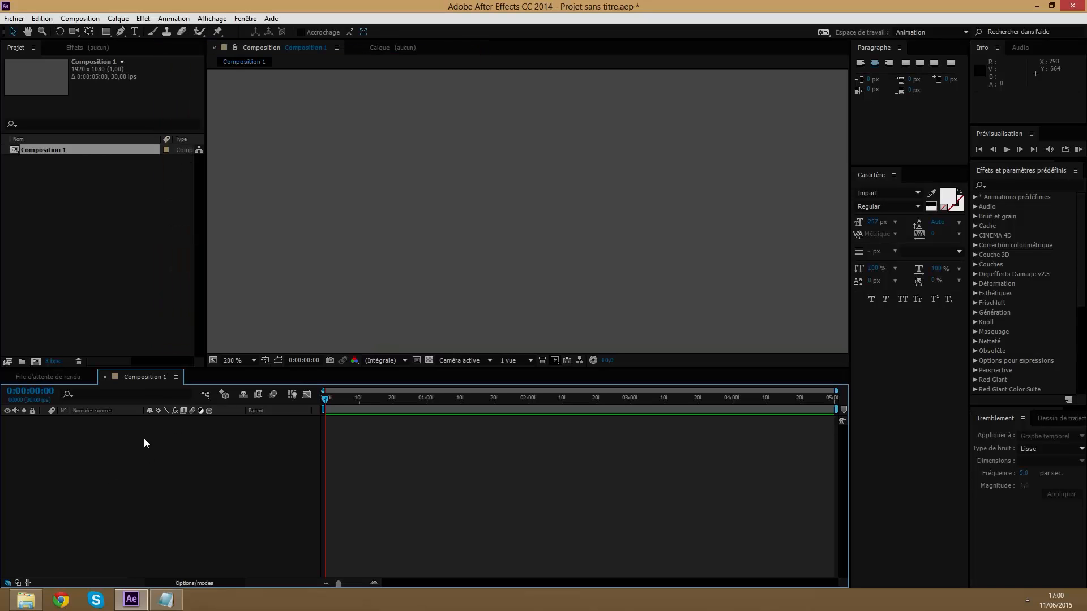
# Add a composition-sized solid layer named Particular to the composition
pyautogui.rightClick(144, 439)
pyautogui.moveTo(167, 447)
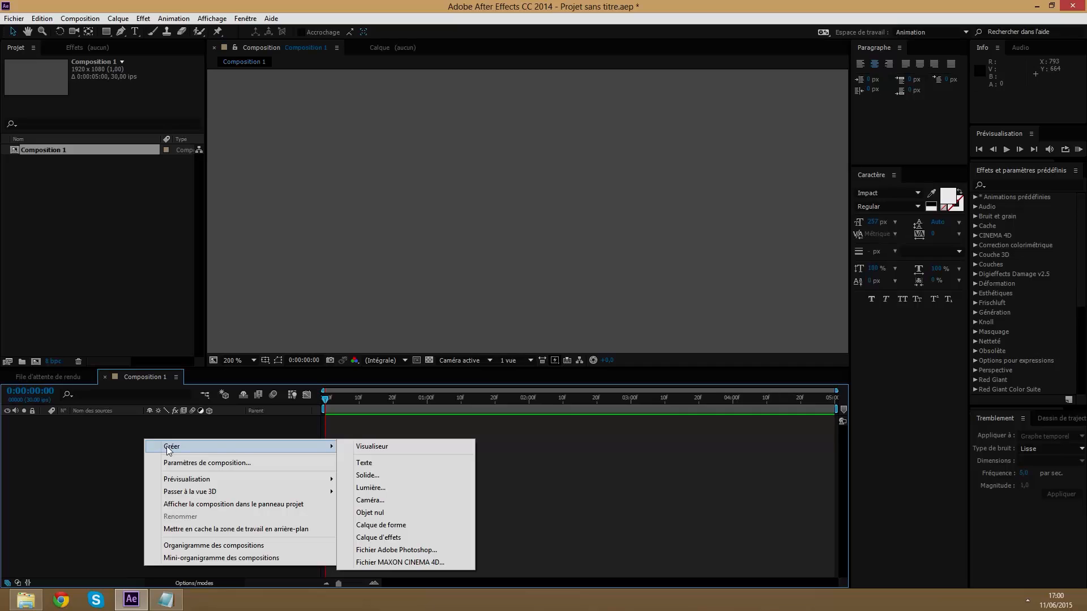
pyautogui.click(367, 476)
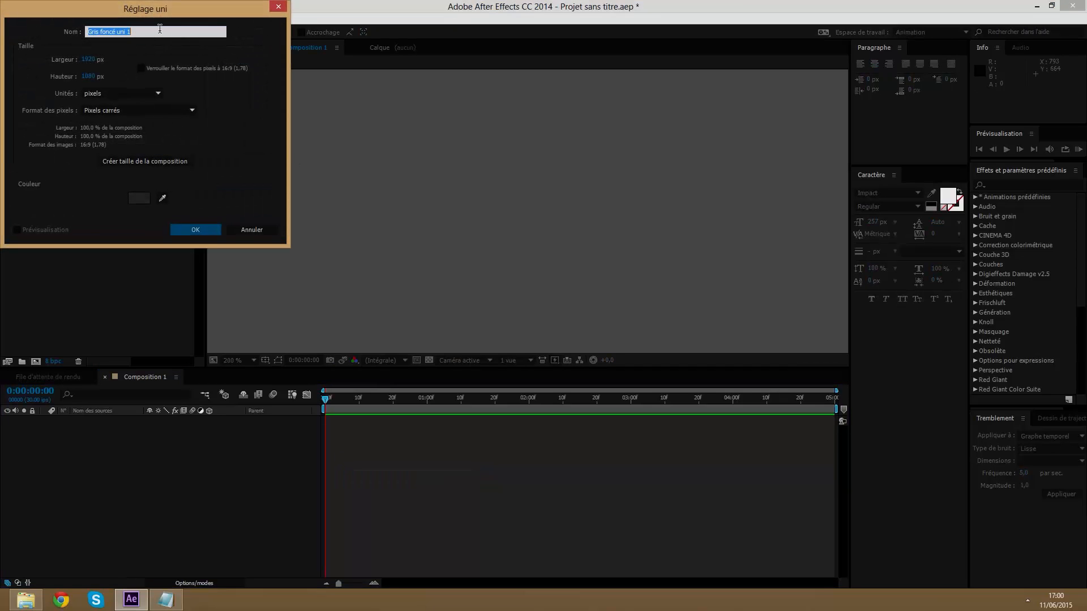
pyautogui.write('Particular')
pyautogui.click(207, 232)
# Add a spot light named Emitter with 100% intensity to the composition
pyautogui.rightClick(131, 442)
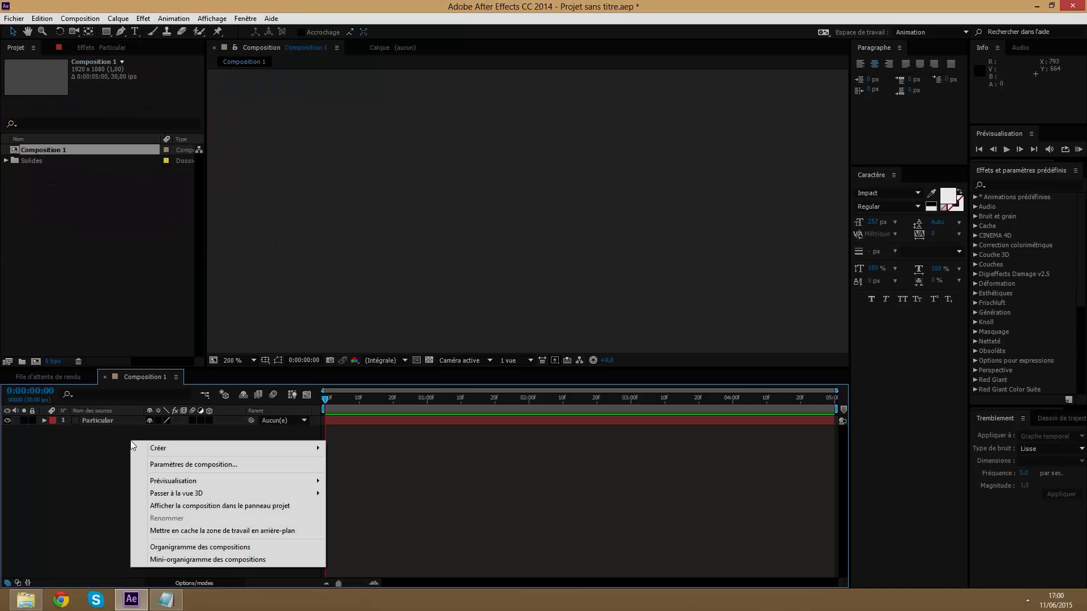
pyautogui.moveTo(322, 452)
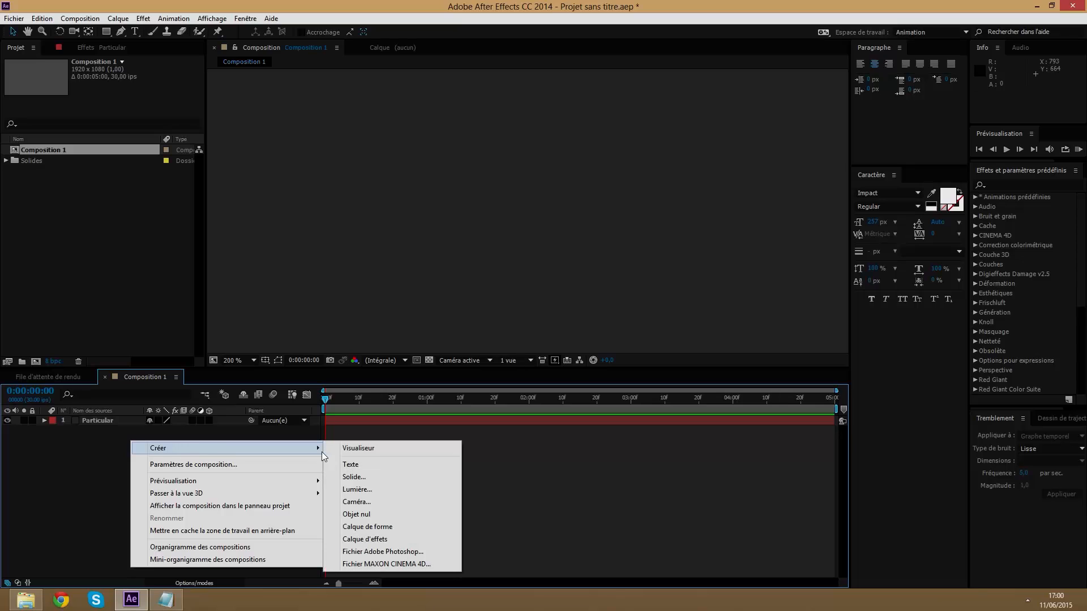
pyautogui.click(364, 486)
pyautogui.write('E')
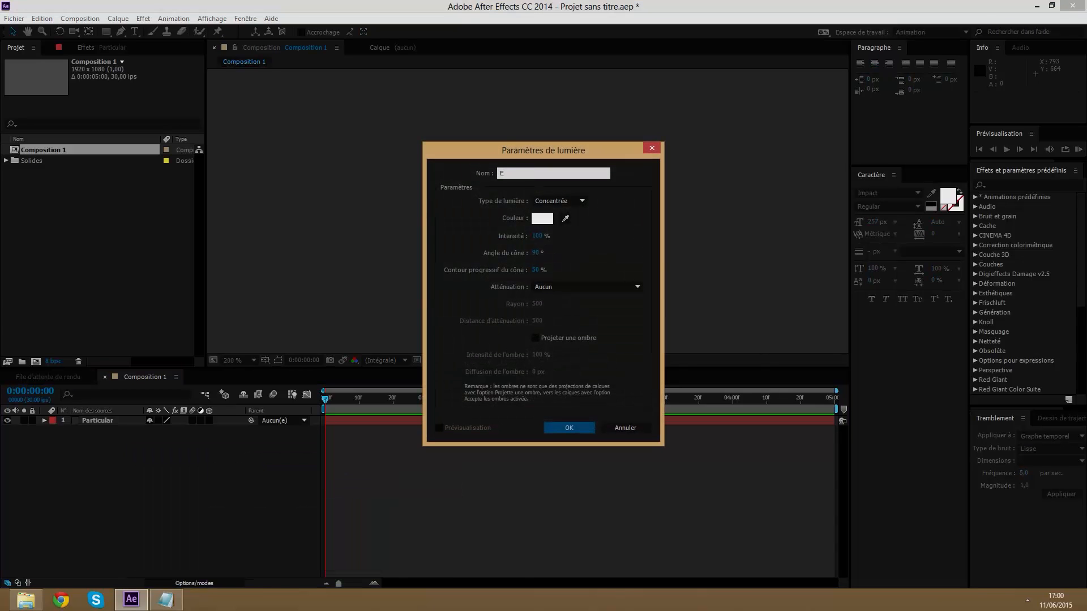
pyautogui.write('mitter')
pyautogui.click(558, 429)
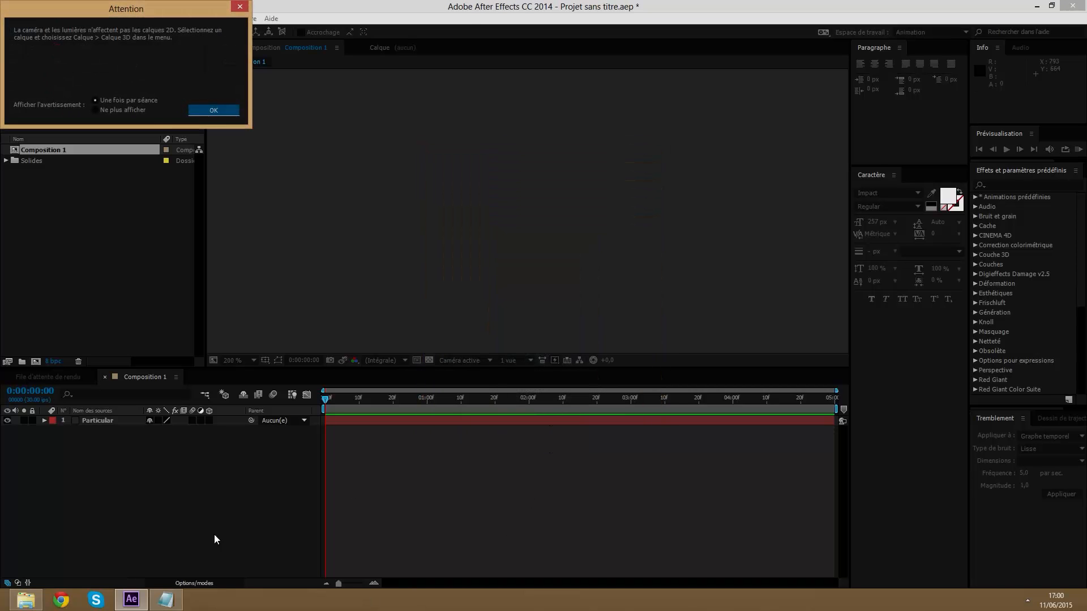
pyautogui.click(214, 111)
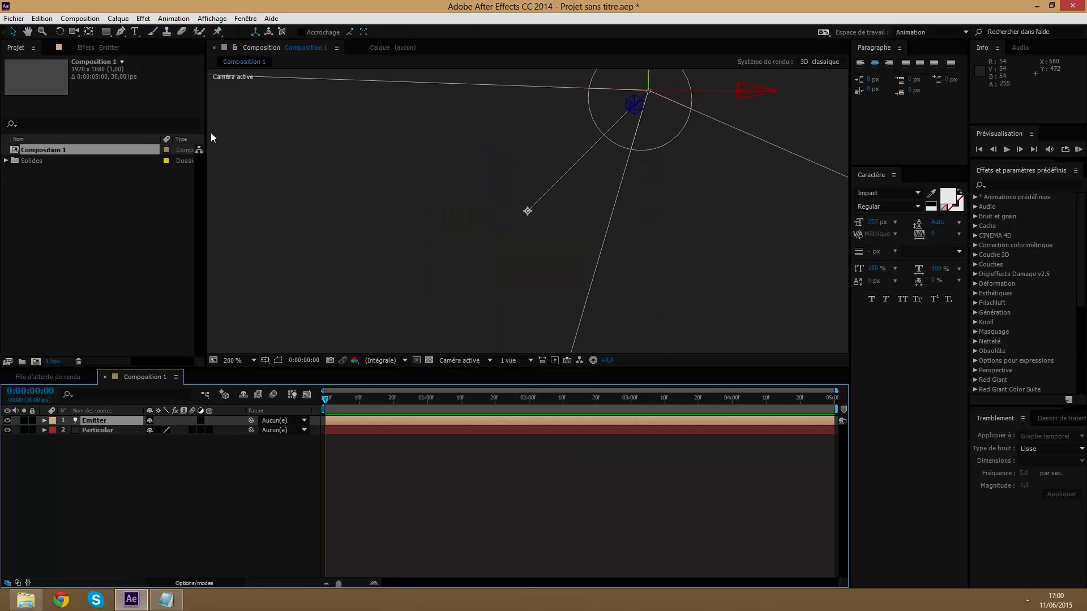
# Move the Emitter light below the frame, near its horizontal centre, to about 914, 1199, -727, with its point of interest beside it
pyautogui.click(224, 464)
pyautogui.scroll(-3, 443, 277)
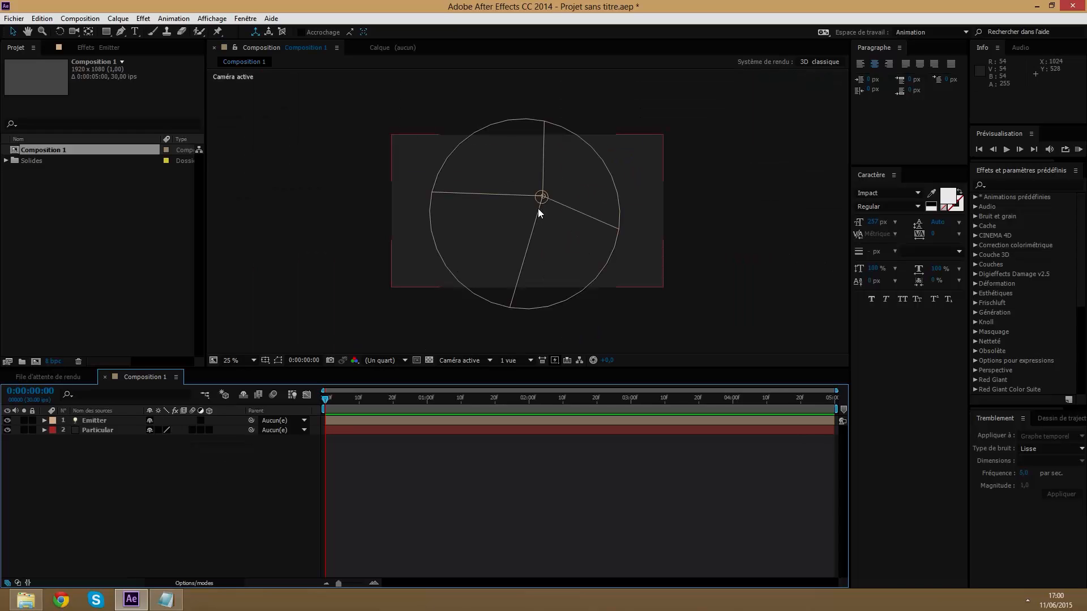
pyautogui.click(105, 422)
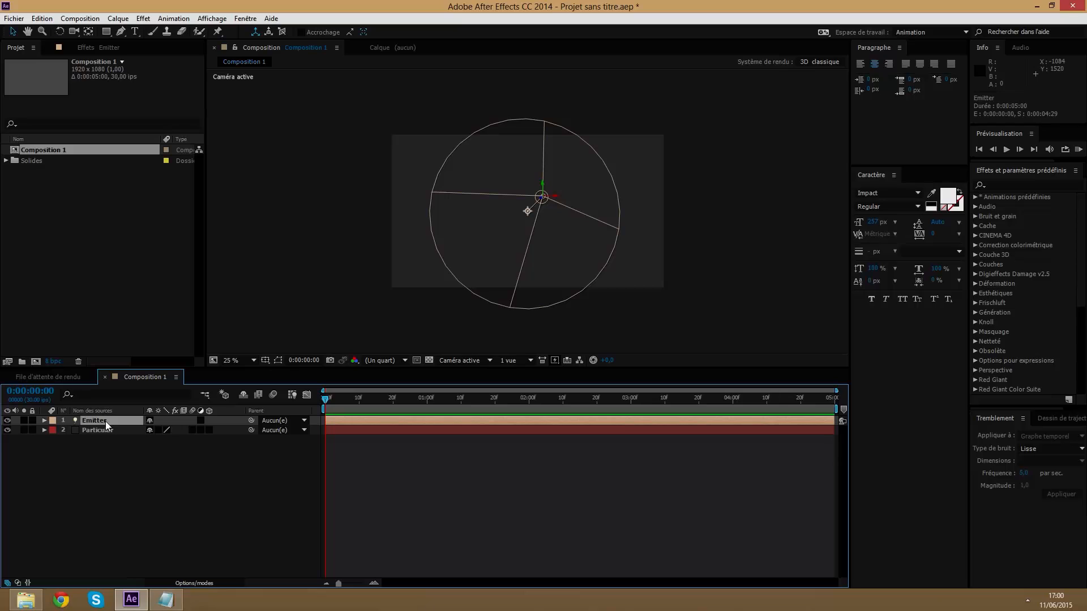
pyautogui.press('p')
pyautogui.moveTo(543, 199); pyautogui.dragTo(394, 220)
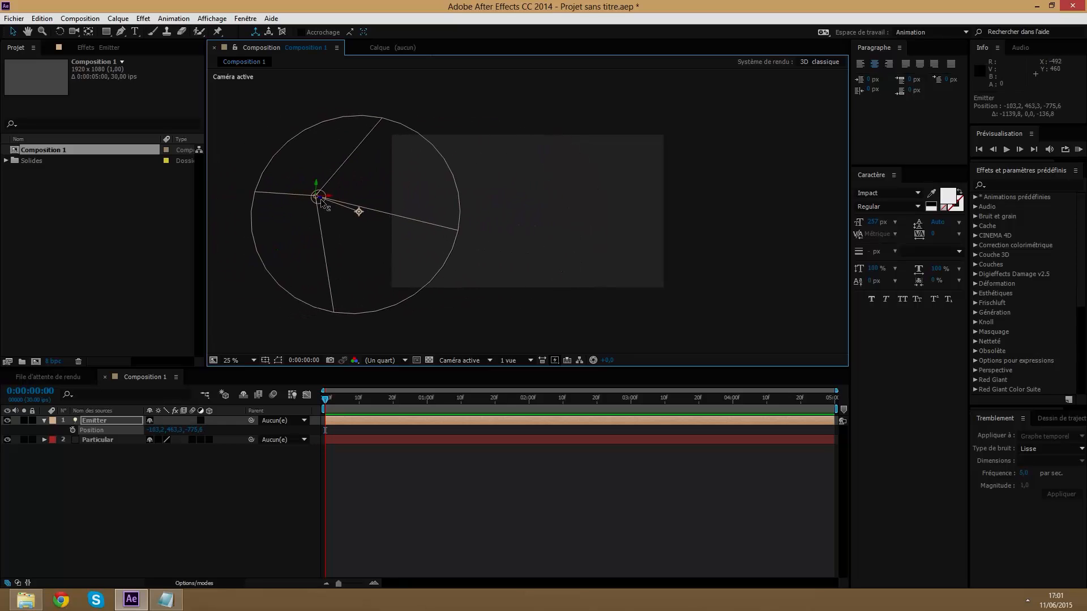
pyautogui.moveTo(316, 188); pyautogui.dragTo(310, 346)
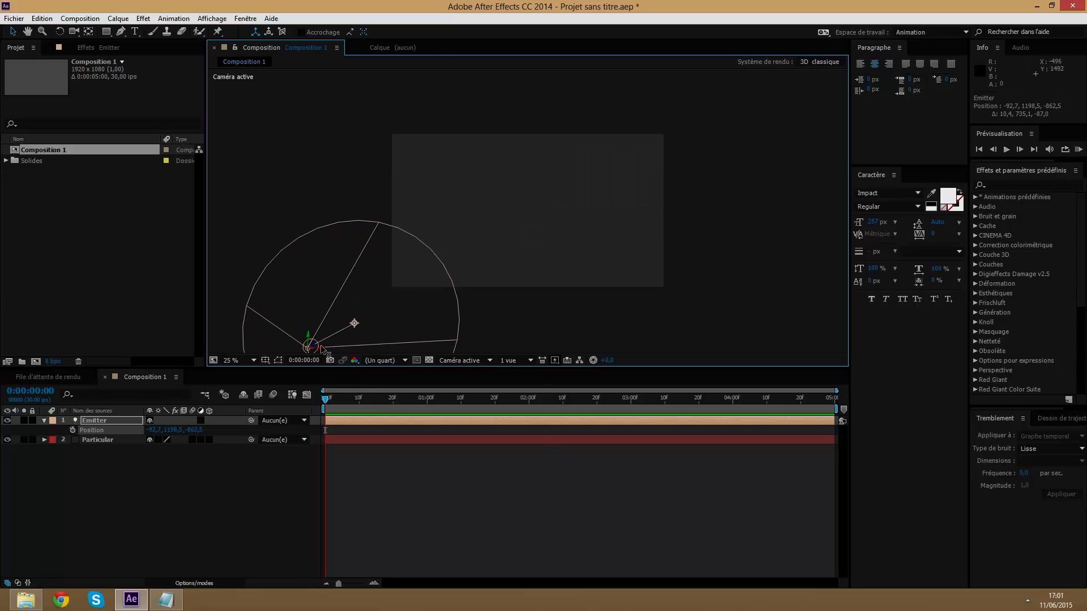
pyautogui.moveTo(326, 352); pyautogui.dragTo(486, 340)
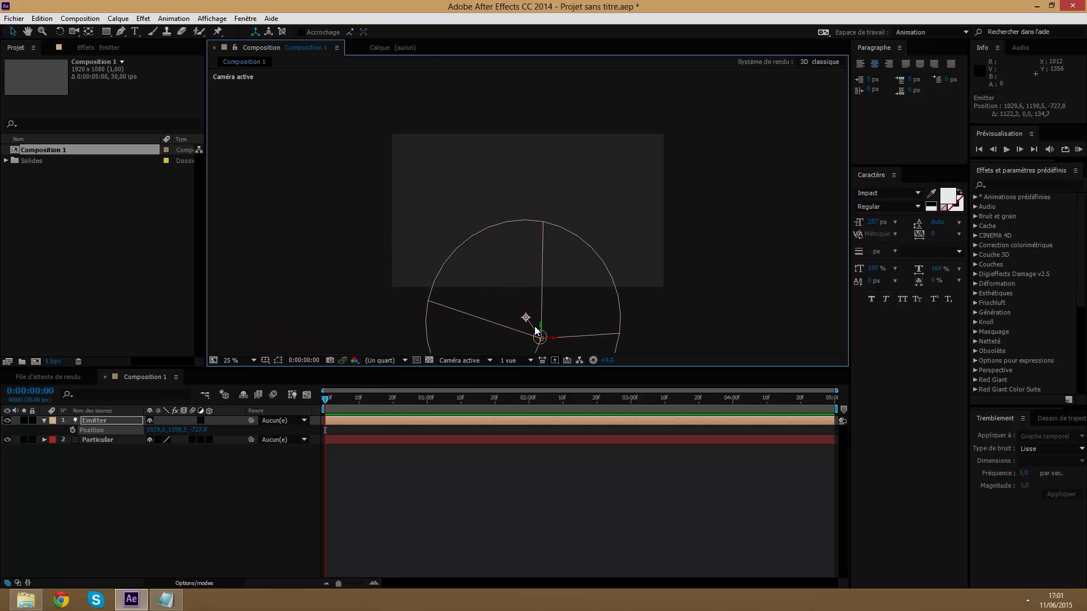
pyautogui.moveTo(526, 318); pyautogui.dragTo(536, 344)
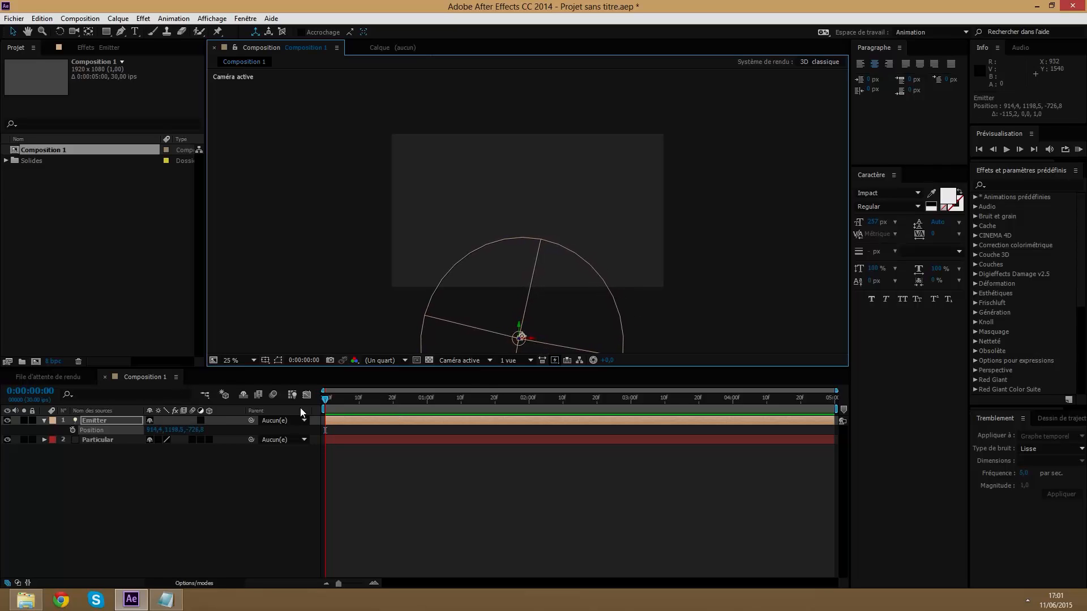
# Keyframe the Emitter's position at 0 seconds and raise it to about 916, 513, -512 at 2 seconds
pyautogui.click(72, 430)
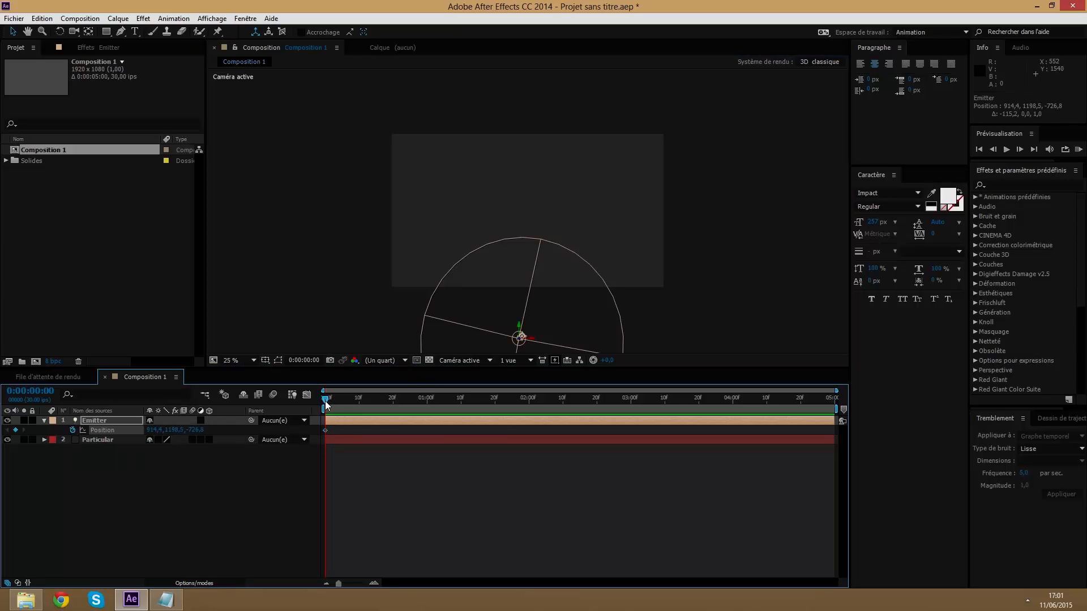
pyautogui.moveTo(327, 400); pyautogui.dragTo(522, 409)
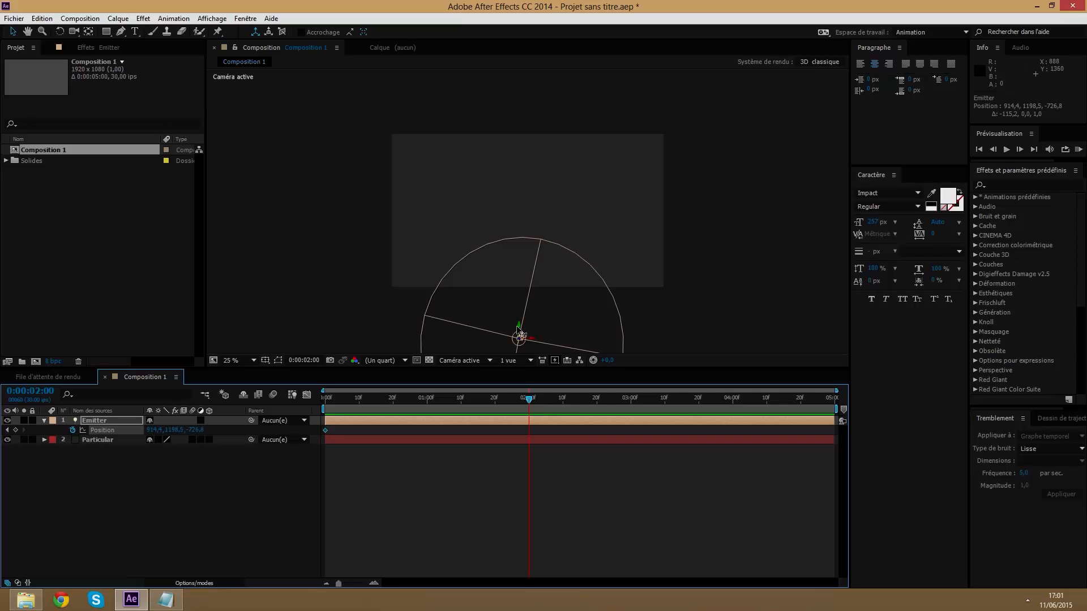
pyautogui.moveTo(520, 333); pyautogui.dragTo(525, 227)
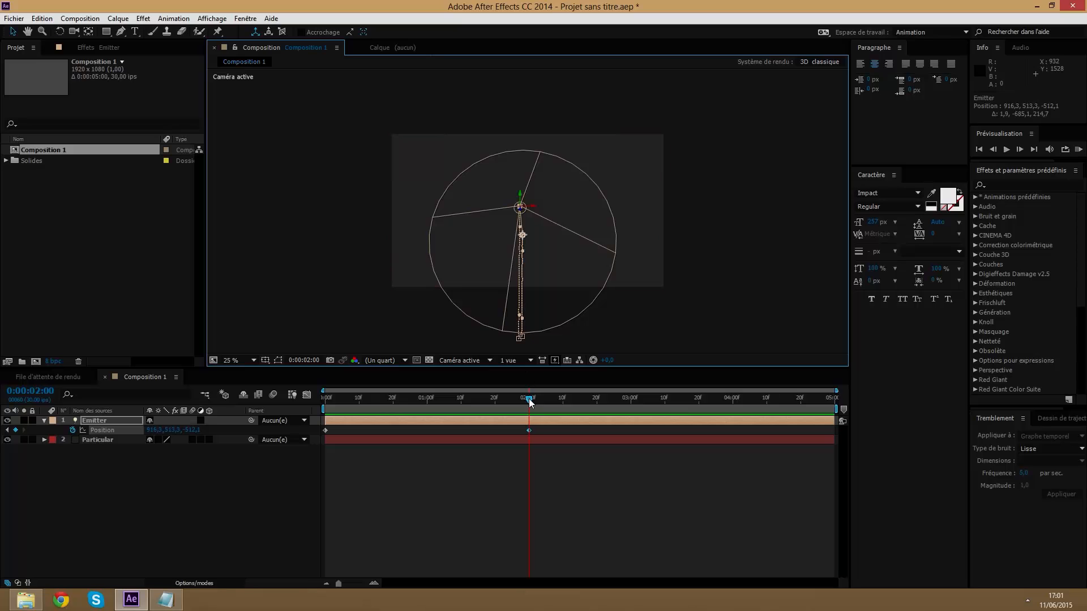
# Lower the Emitter light back below the frame to about 914, 1206, -729 at 4 seconds
pyautogui.moveTo(530, 400); pyautogui.dragTo(731, 410)
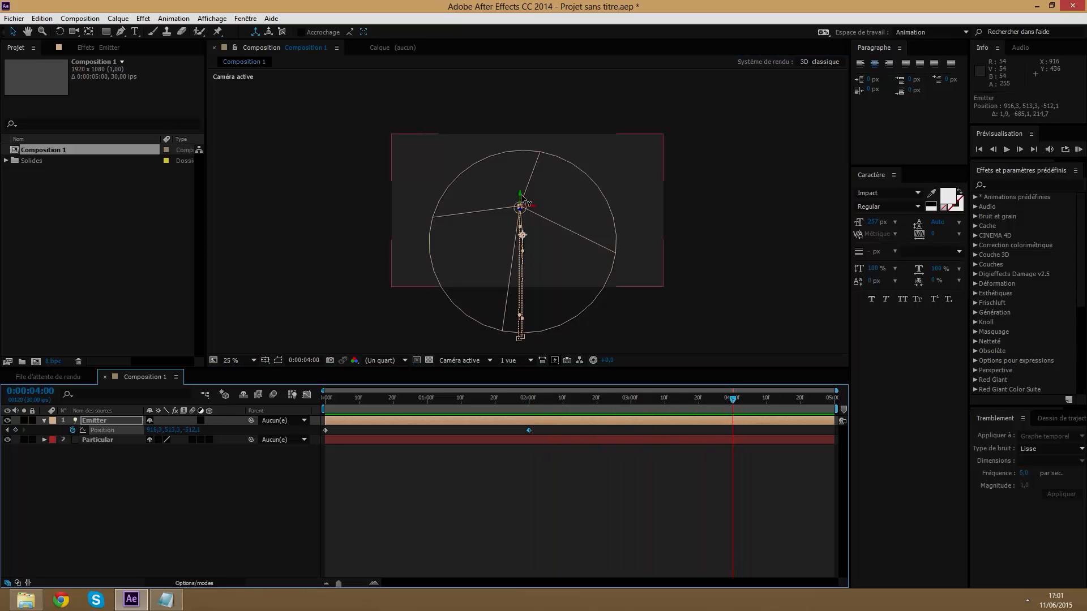
pyautogui.moveTo(522, 199); pyautogui.dragTo(531, 304)
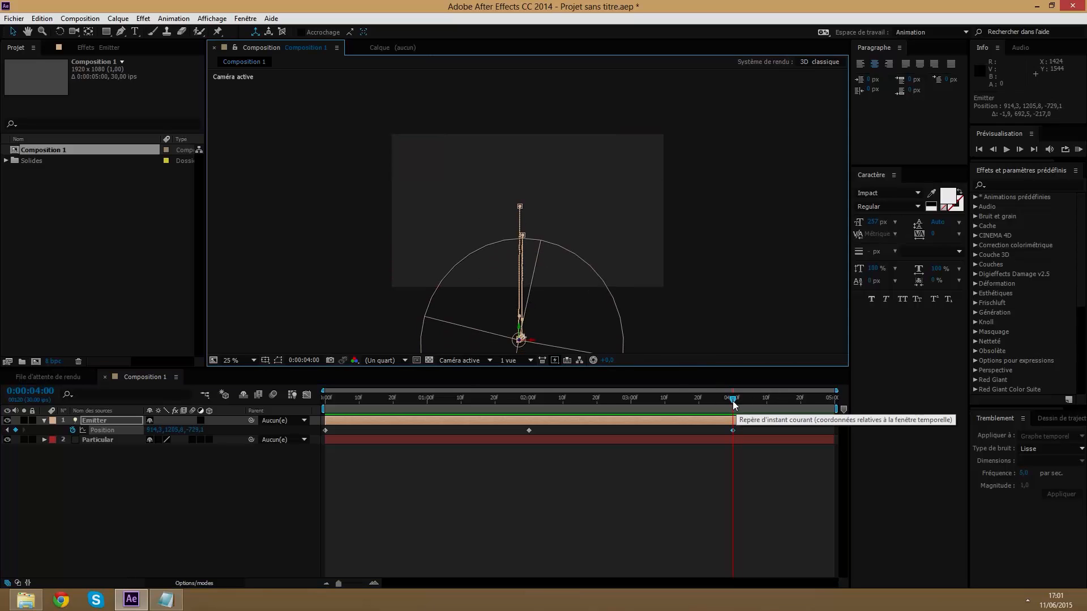
pyautogui.click(166, 480)
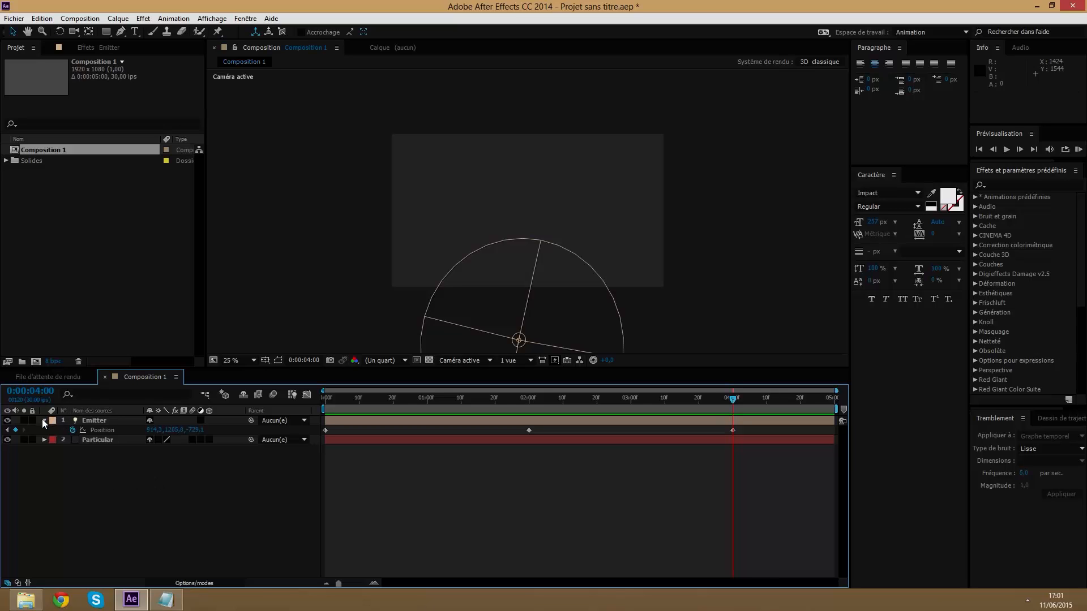
# Apply the Trapcode Particular effect to the Particular solid
pyautogui.click(105, 439)
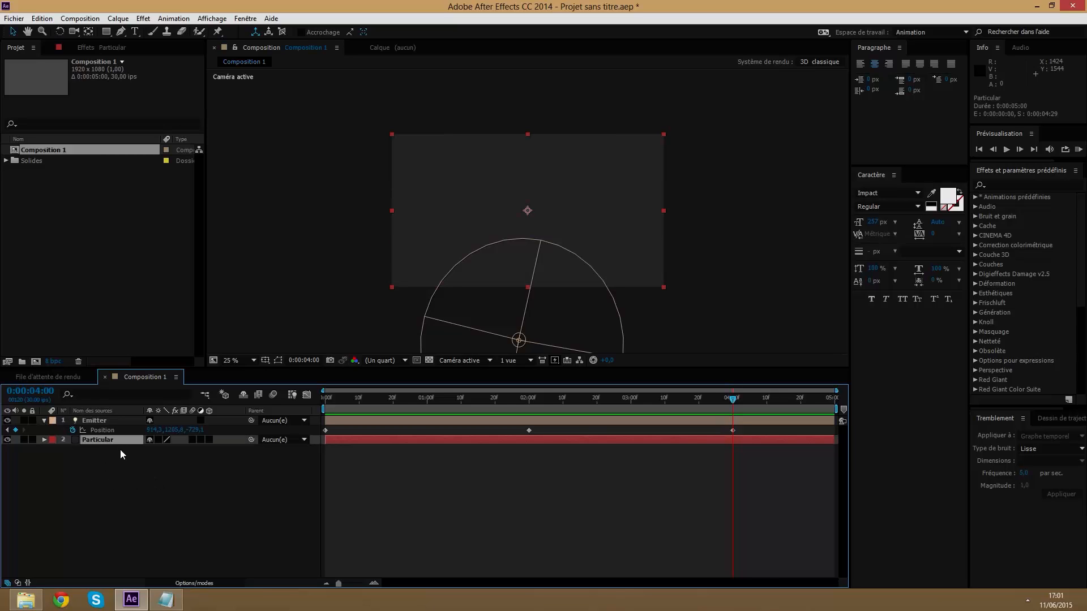
pyautogui.click(143, 18)
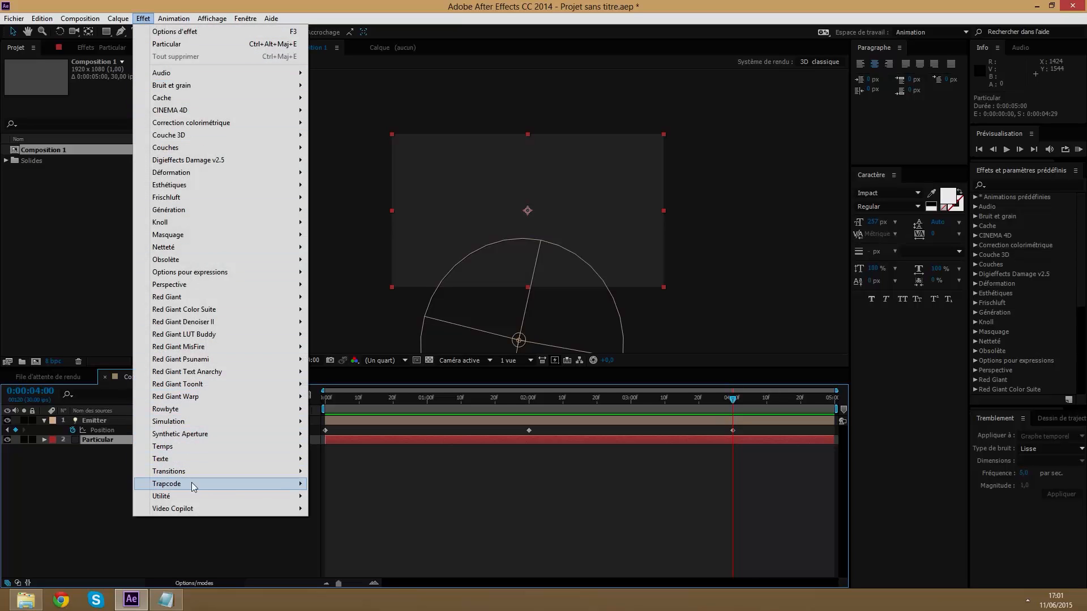
pyautogui.moveTo(191, 483)
pyautogui.click(339, 558)
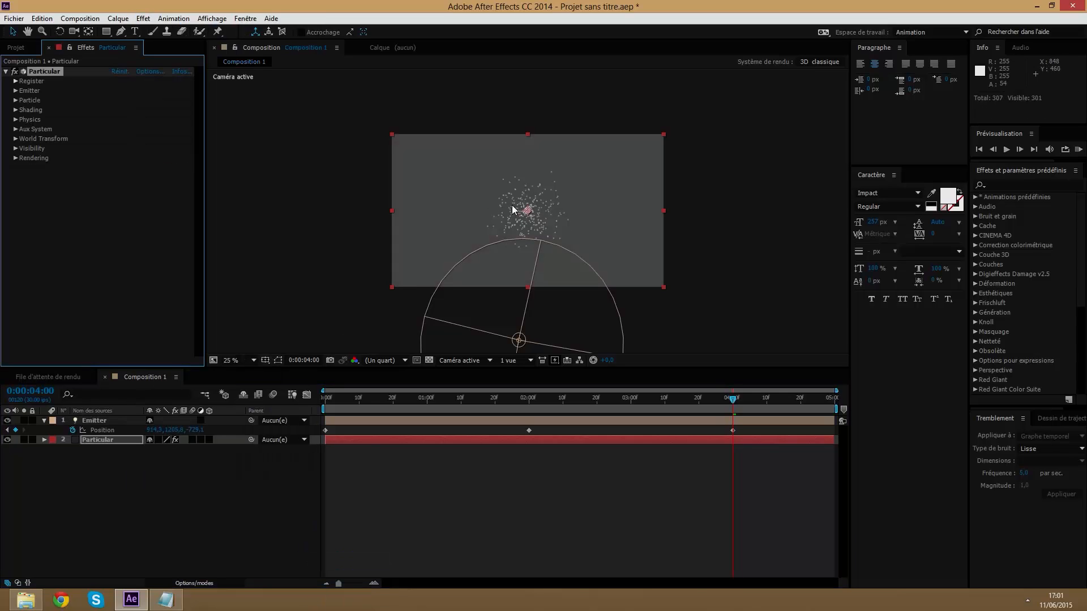
# Set the Particular effect's Emitter Type to Light(s)
pyautogui.click(15, 91)
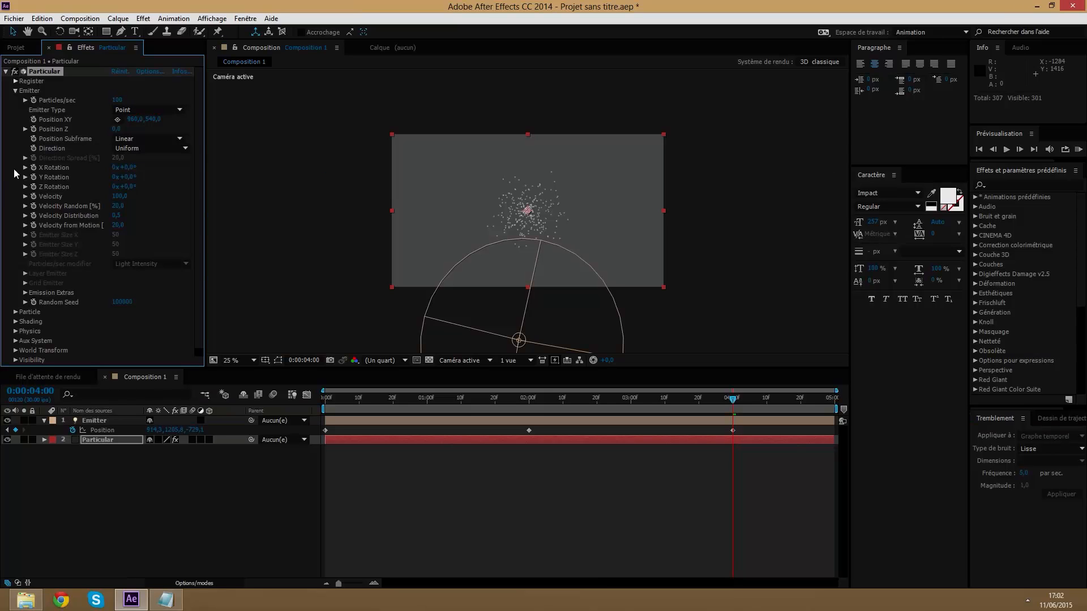
pyautogui.click(121, 111)
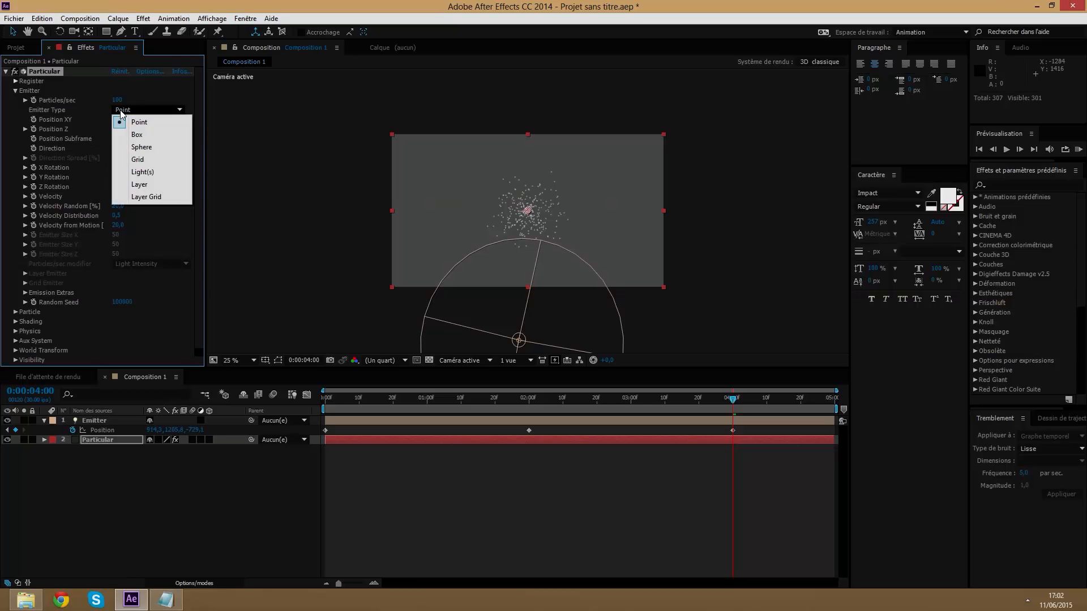
pyautogui.click(142, 172)
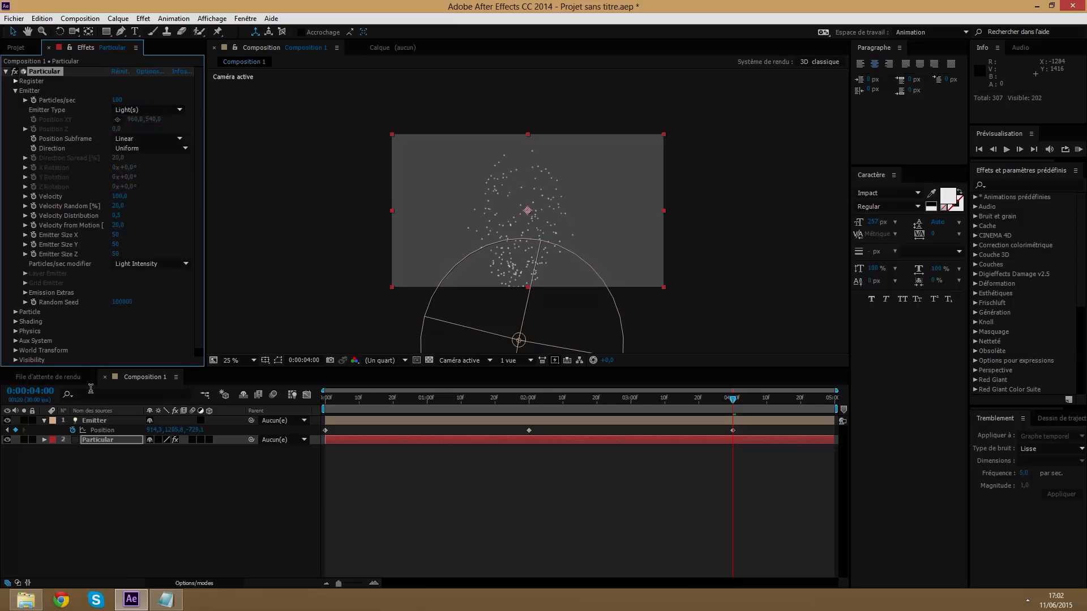
# Collapse the Emitter light's properties, reselect the Particular layer and check the particle emission at 0:00:02:16
pyautogui.click(42, 420)
pyautogui.click(101, 450)
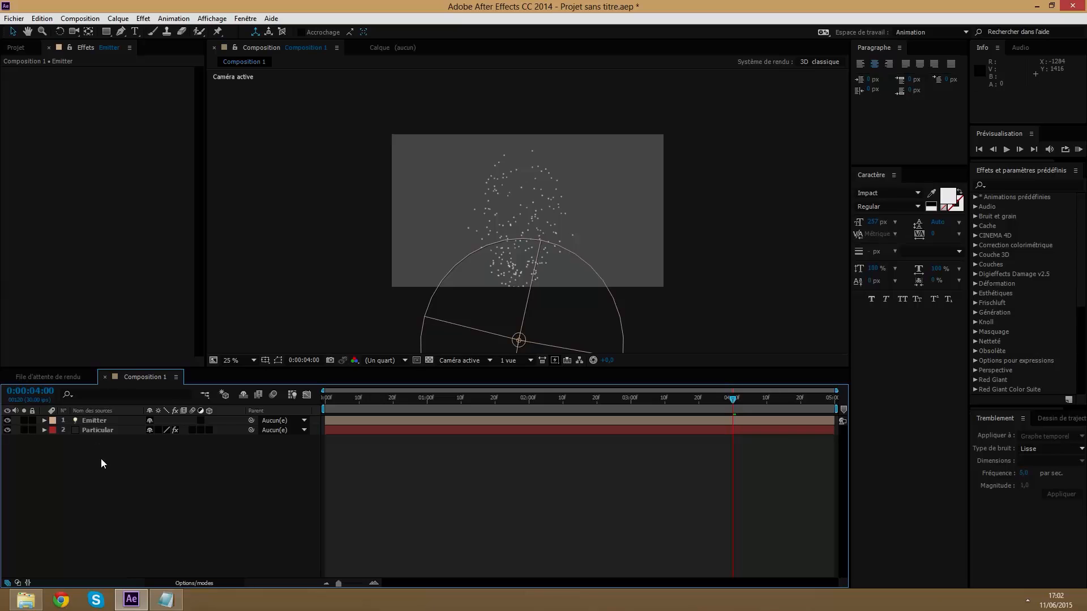
pyautogui.click(98, 431)
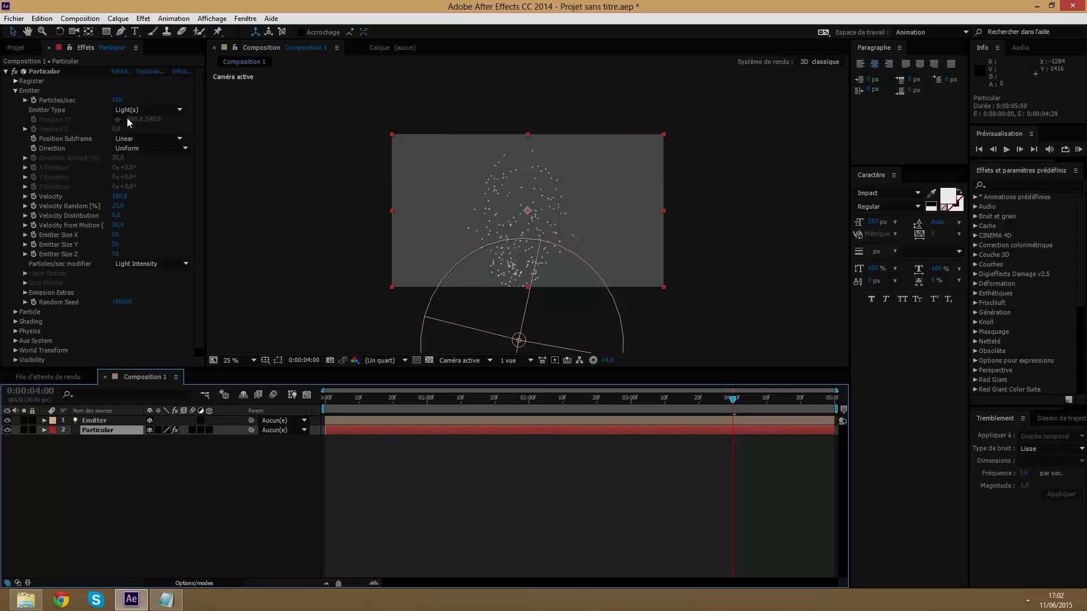
pyautogui.moveTo(732, 398); pyautogui.dragTo(580, 420)
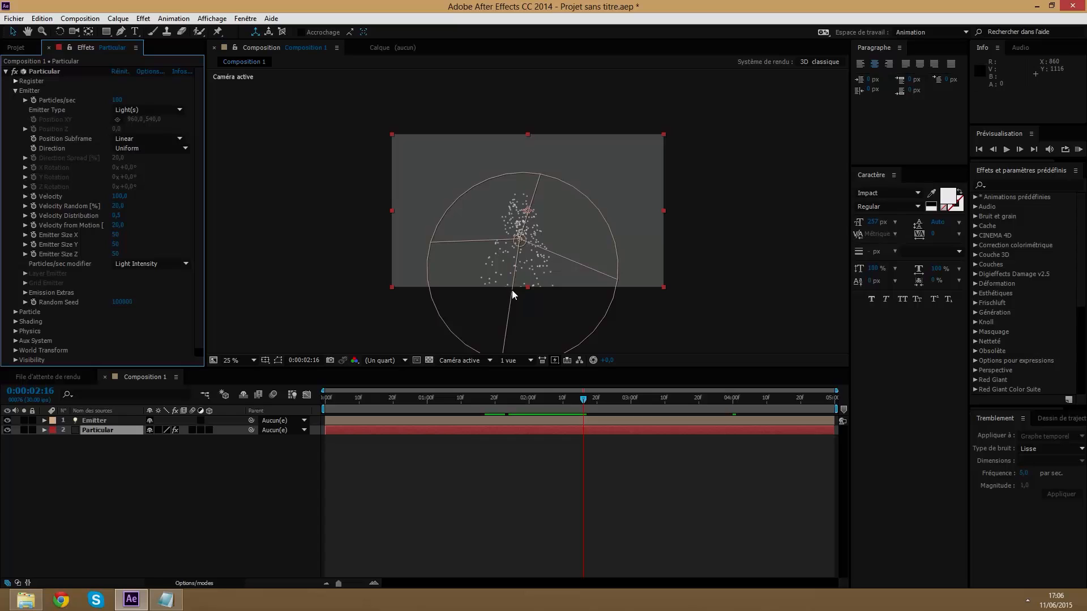
# Set the emitter's Velocity, Velocity Random and Velocity from Motion to 0
pyautogui.click(118, 199)
pyautogui.press('BackSpace')
pyautogui.write('0')
pyautogui.press('Tab')
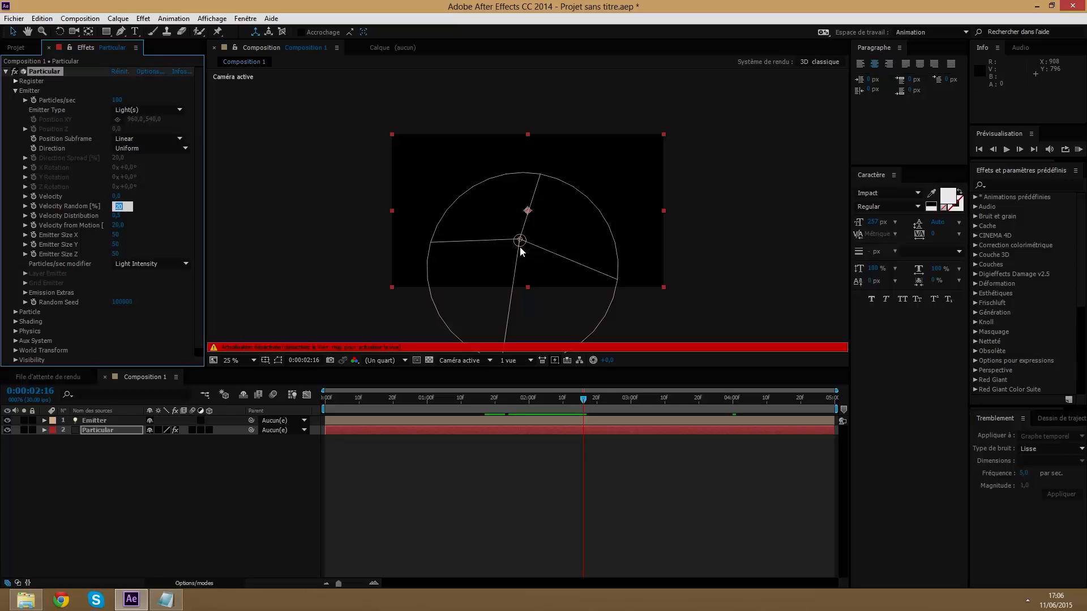
pyautogui.write('0')
pyautogui.press('Tab')
pyautogui.press('Tab')
pyautogui.write('0')
# Set Emitter Size X, Y and Z to 0 and re-enable the composition preview refresh
pyautogui.press('Tab')
pyautogui.write('0')
pyautogui.press('Tab')
pyautogui.write('0')
pyautogui.press('Tab')
pyautogui.write('0')
pyautogui.press('Return')
pyautogui.press('capslock')
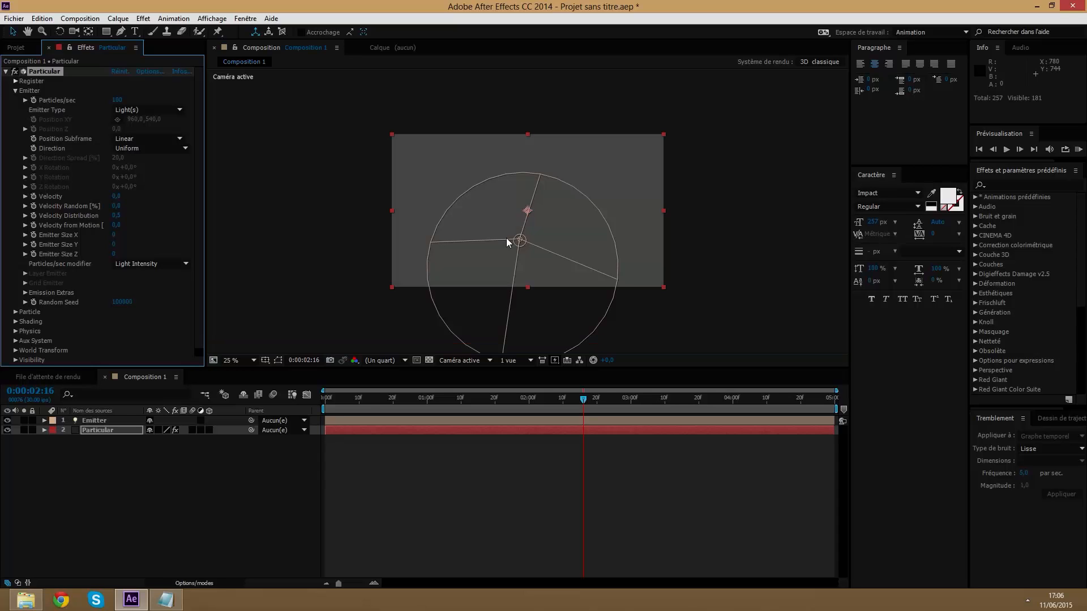
# Check the particle trail at 0:00:01:25 and collapse the Particular effect's Emitter settings
pyautogui.click(542, 399)
pyautogui.moveTo(542, 401); pyautogui.dragTo(511, 414)
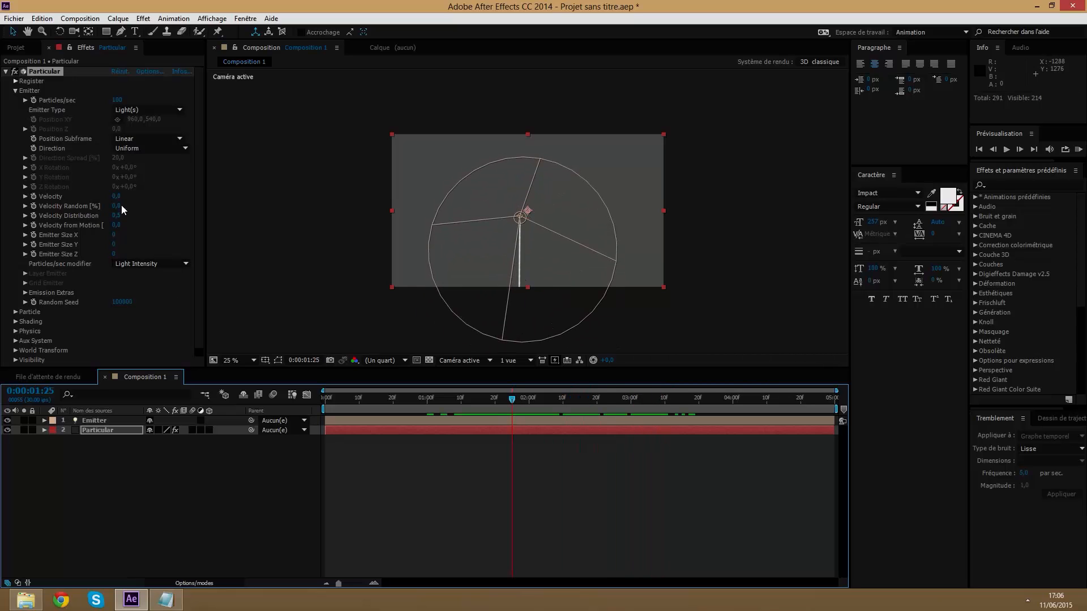
pyautogui.click(14, 93)
pyautogui.click(16, 91)
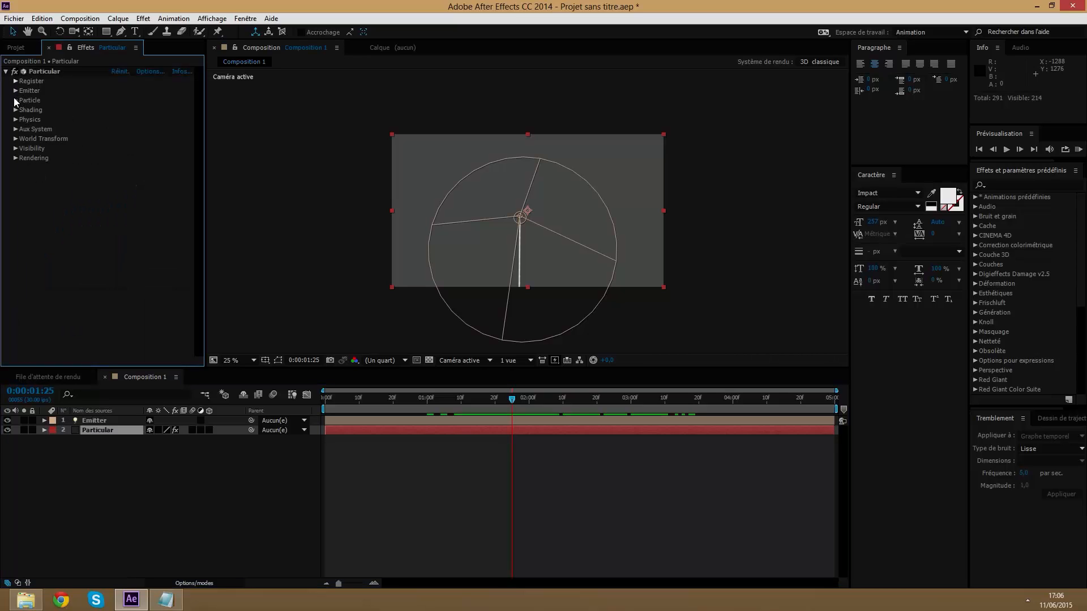
# Set the Particular effect's particle Life to 5 seconds and collapse the Particle settings
pyautogui.click(16, 100)
pyautogui.click(115, 109)
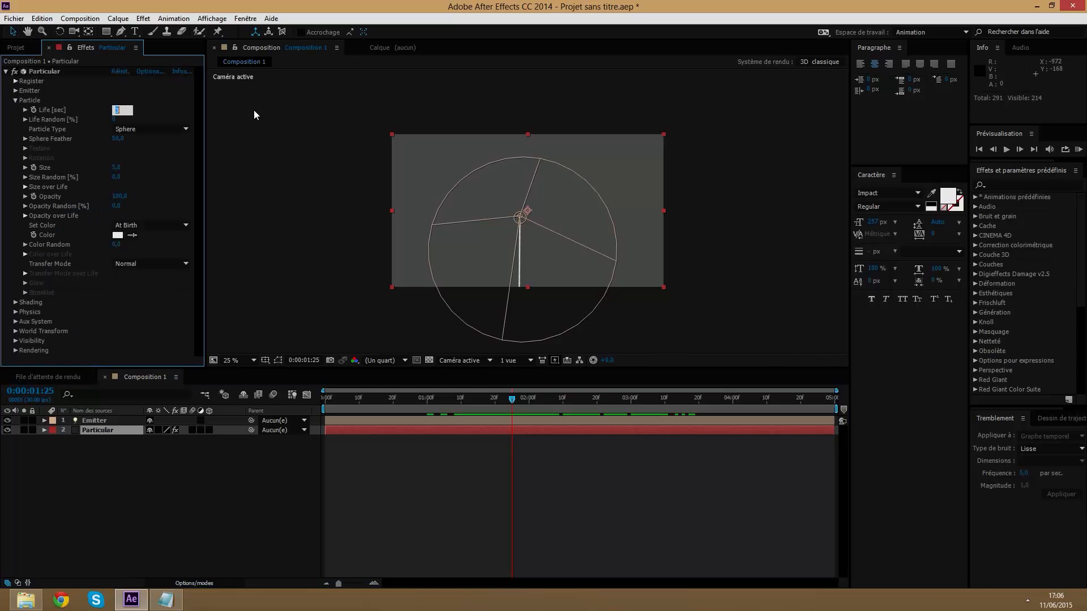
pyautogui.write('5')
pyautogui.press('Return')
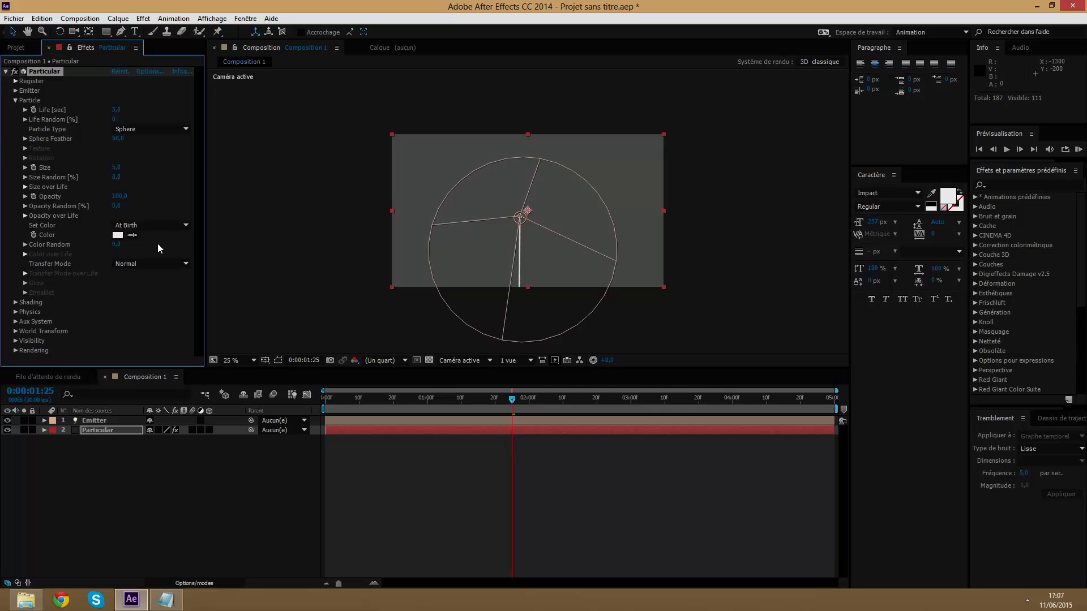
pyautogui.click(15, 100)
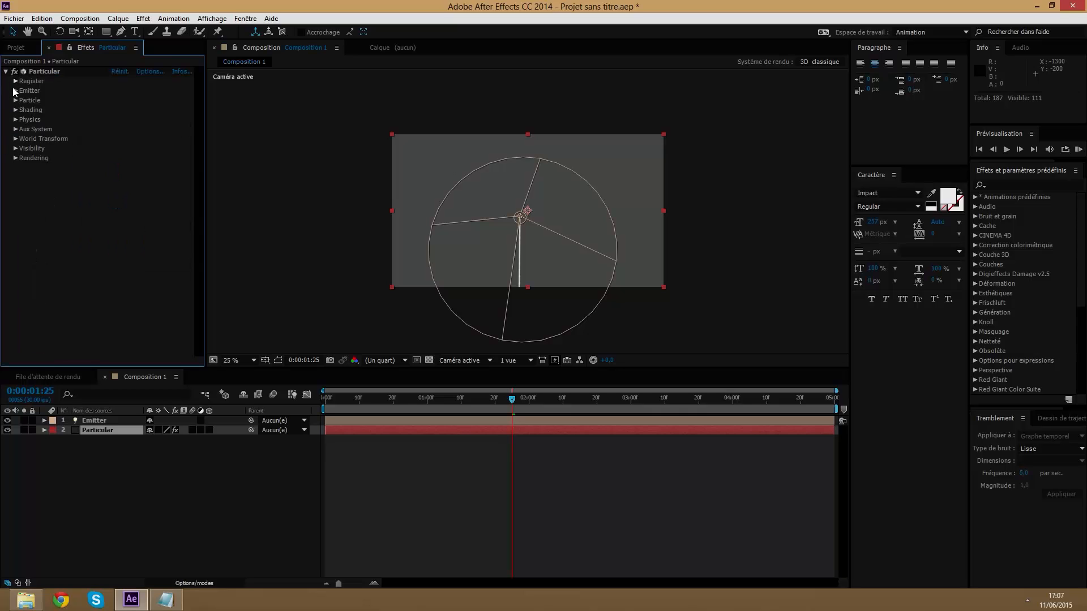
# Set the emitter's Particles/sec modifier to None and collapse the Emitter settings
pyautogui.click(15, 91)
pyautogui.click(132, 263)
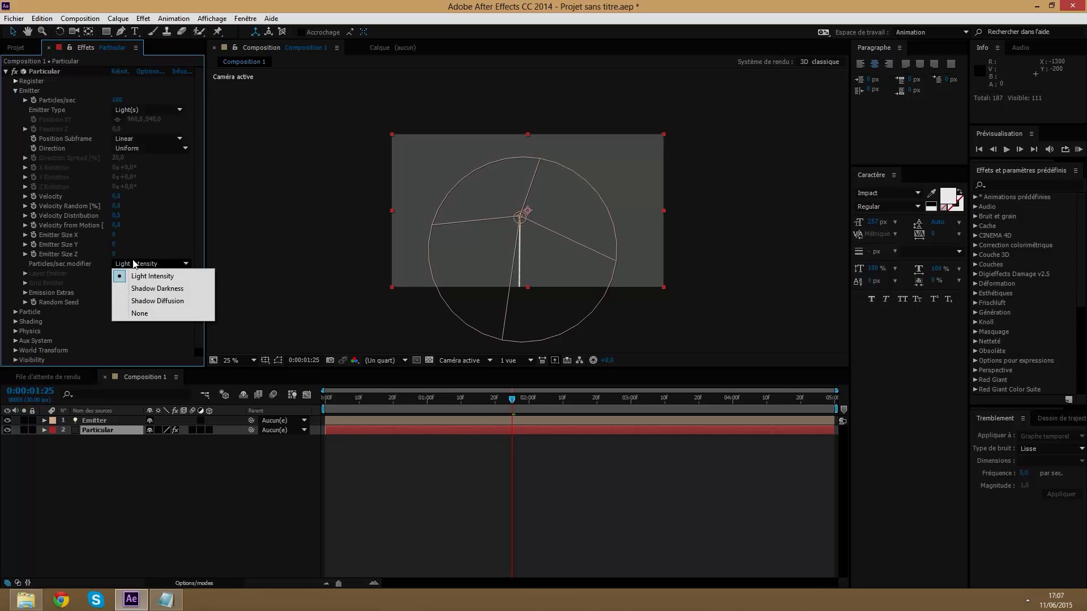
pyautogui.click(145, 313)
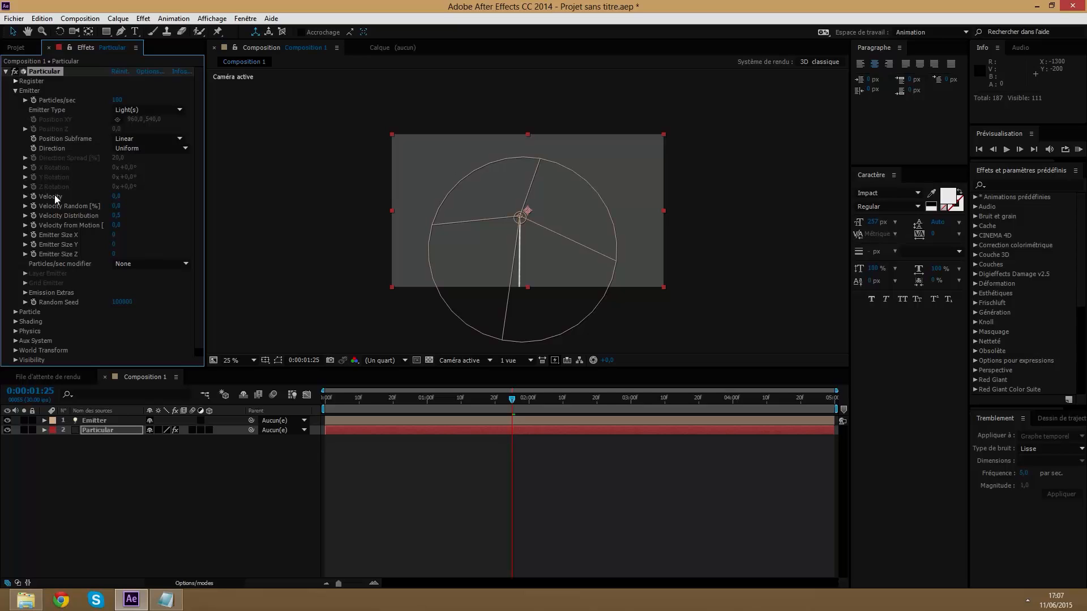
pyautogui.click(15, 91)
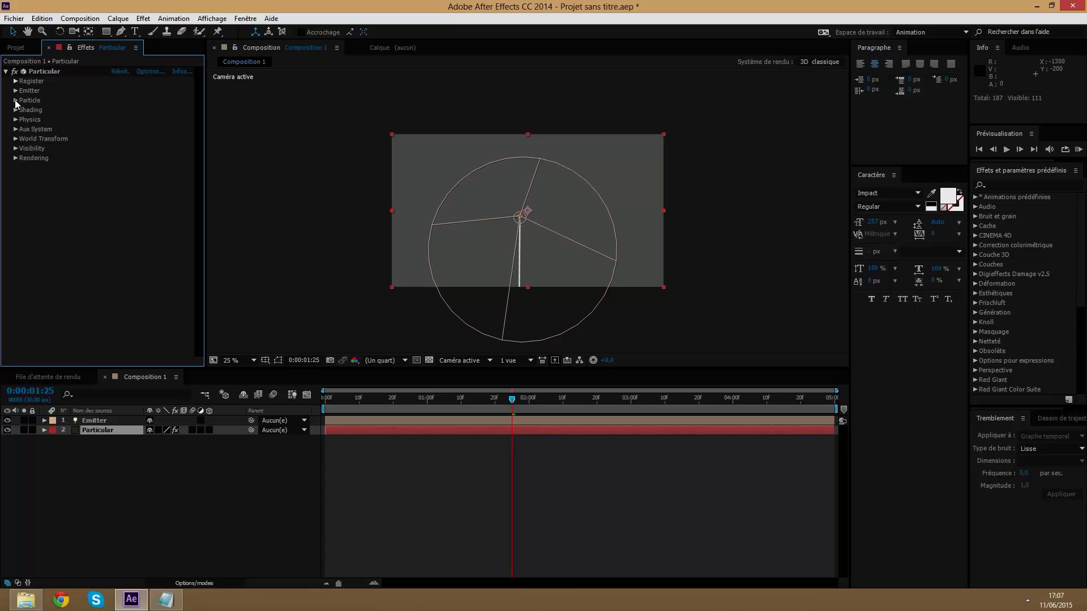
# Set Affect Position to 450 in the Turbulence Field of the Air physics
pyautogui.click(15, 120)
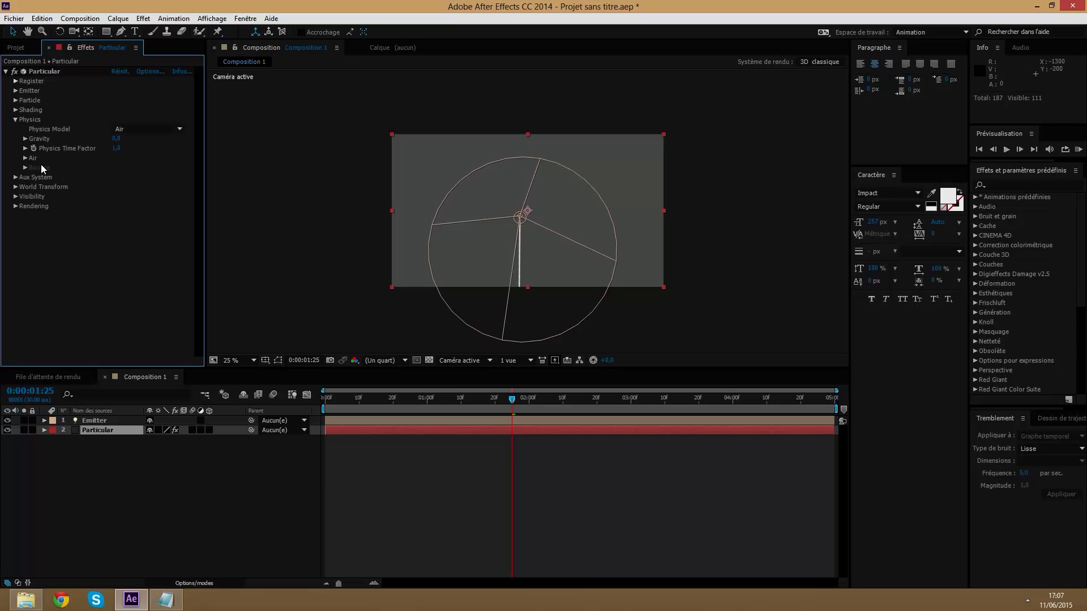
pyautogui.click(26, 158)
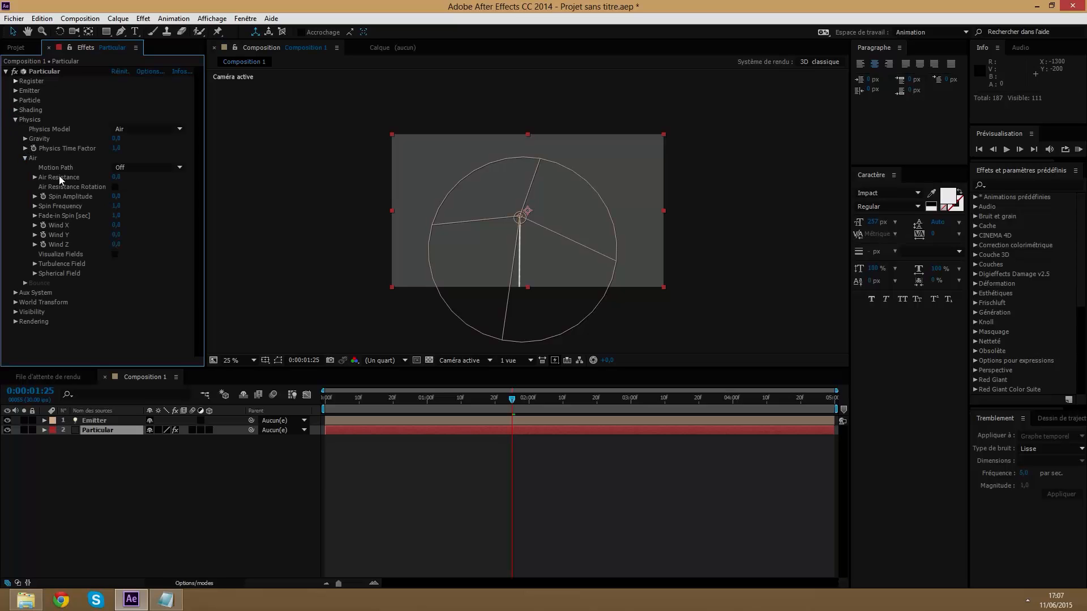
pyautogui.click(34, 263)
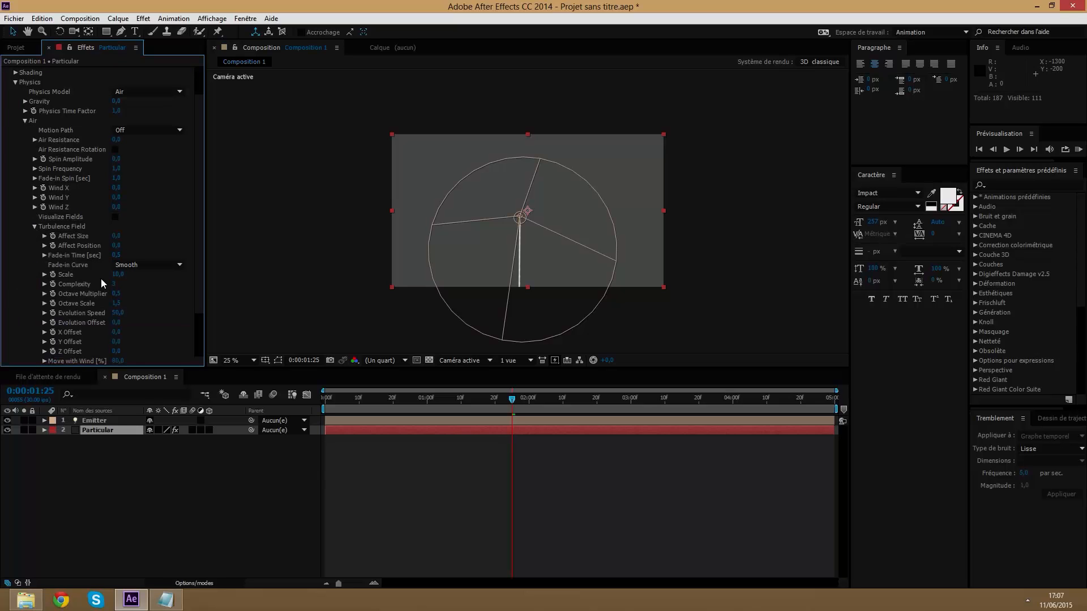
pyautogui.click(117, 247)
pyautogui.write('1')
pyautogui.write('4')
pyautogui.write('5')
pyautogui.write('0')
pyautogui.press('Return')
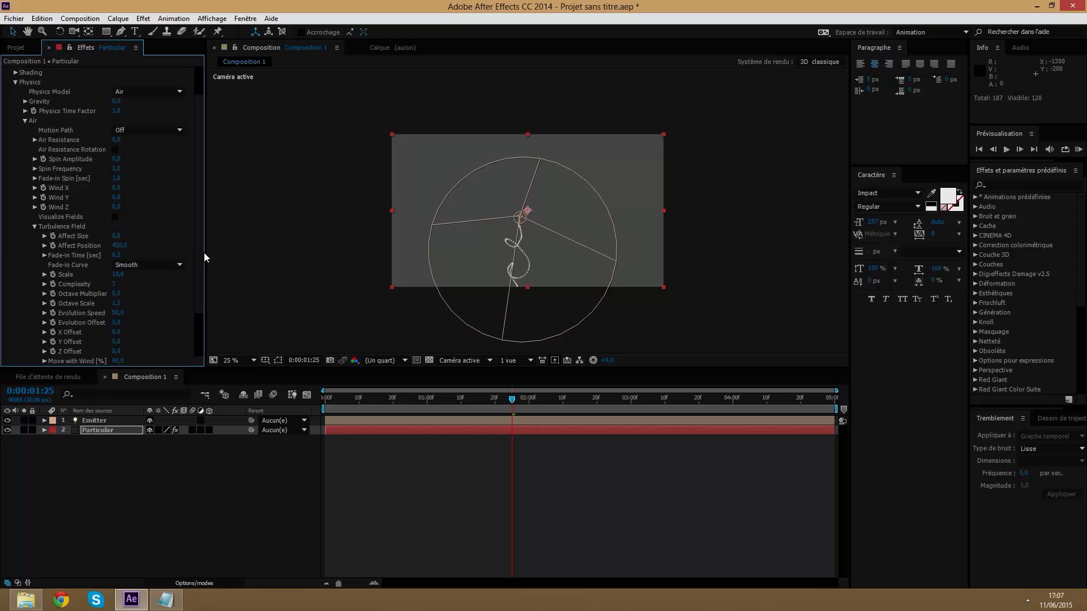
# Examine the shape of the turbulent trail at 0:00:01:27 and collapse the Physics settings
pyautogui.scroll(2, 532, 253)
pyautogui.scroll(-1, 527, 281)
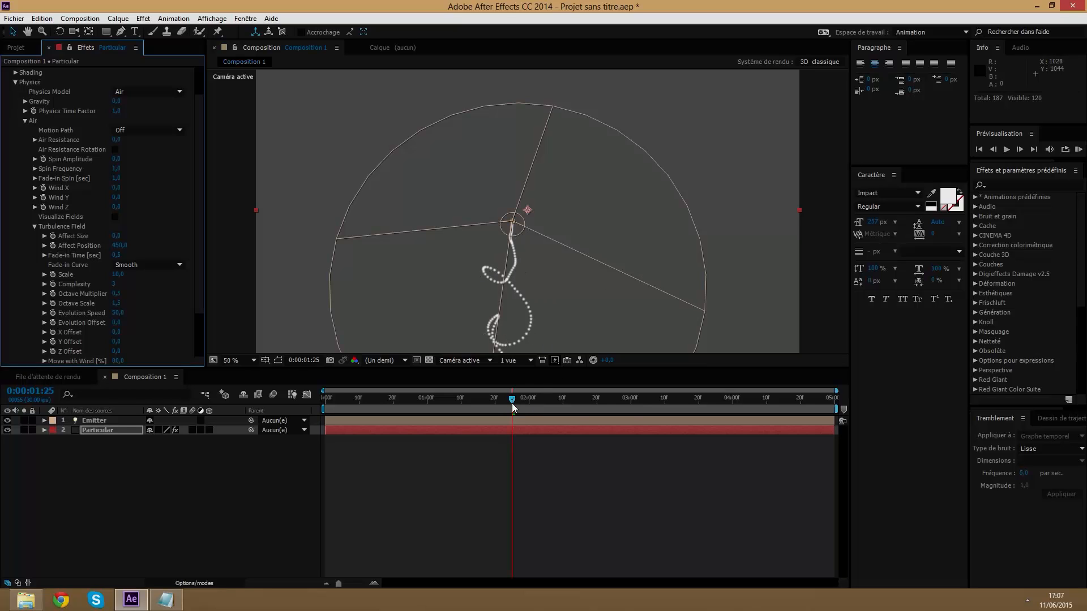
pyautogui.moveTo(512, 403)
pyautogui.mouseDown()
pyautogui.moveTo(576, 418)
pyautogui.moveTo(760, 401)
pyautogui.moveTo(651, 413)
pyautogui.moveTo(519, 408)
pyautogui.mouseUp()
pyautogui.press(',')
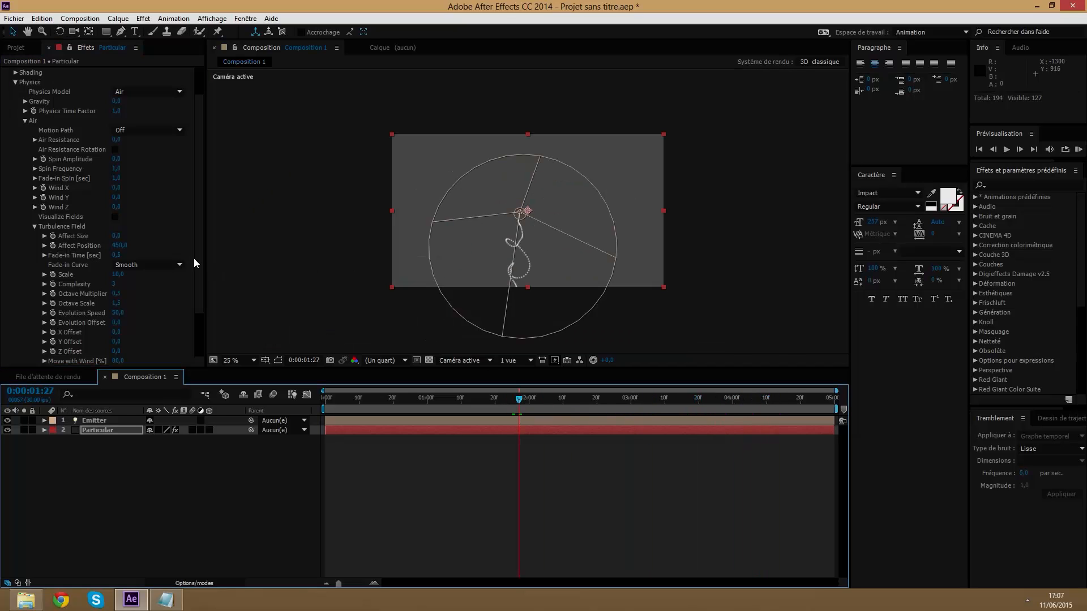
pyautogui.scroll(-1, 76, 250)
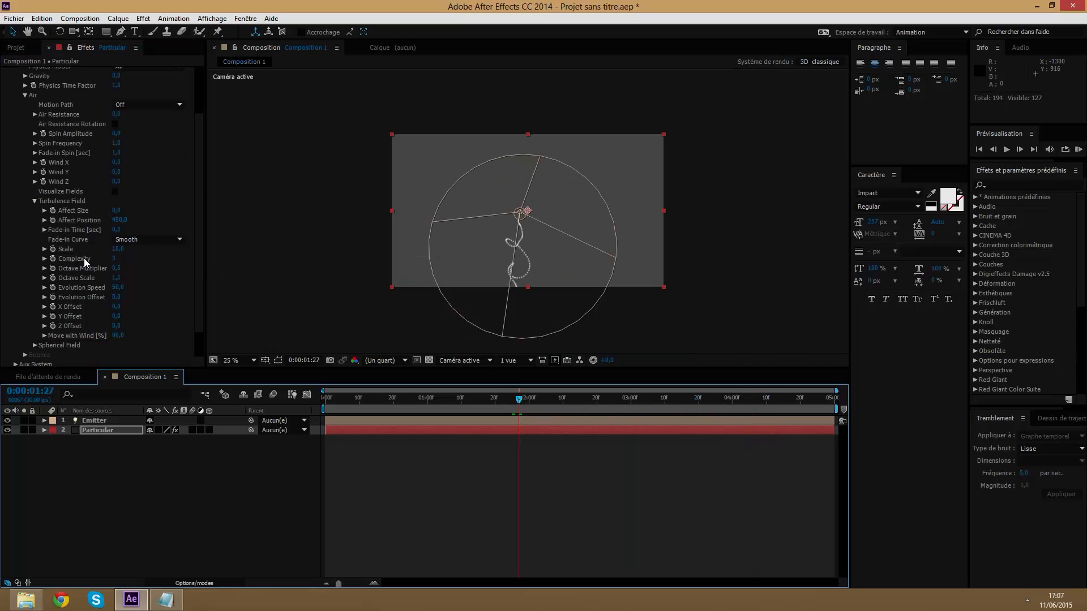
pyautogui.scroll(1, 84, 258)
pyautogui.click(25, 121)
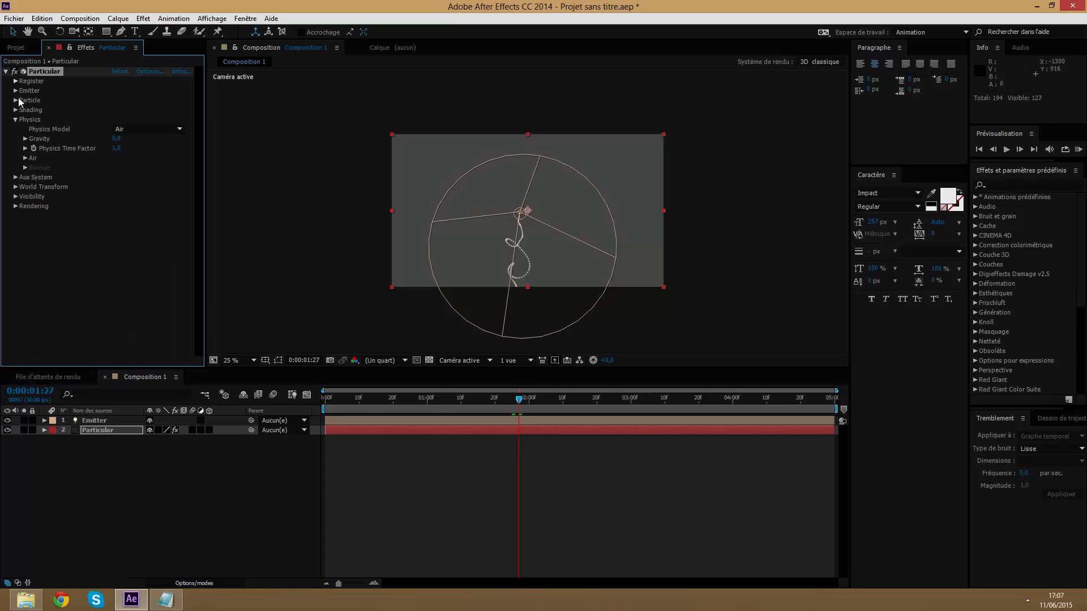
pyautogui.click(16, 120)
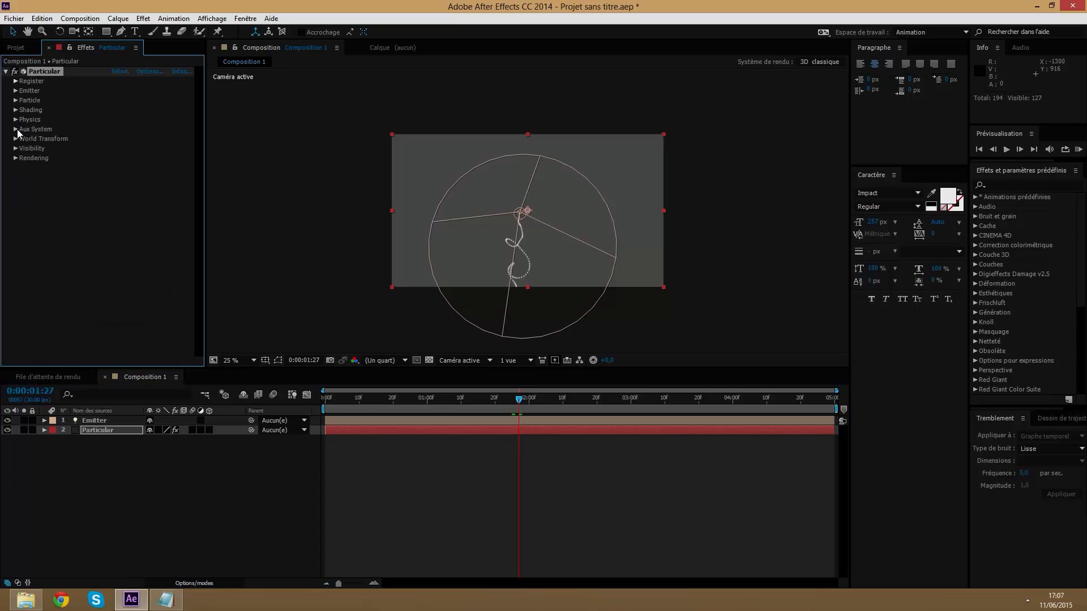
# Set the Aux System to emit Continously at 350 particles per second and inspect the trail up close
pyautogui.click(16, 130)
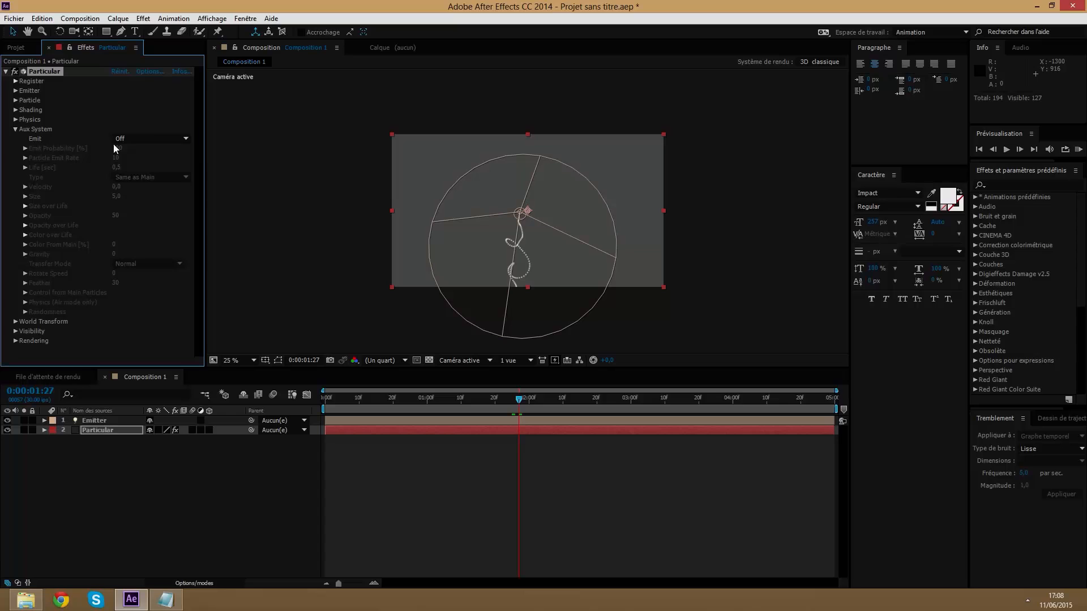
pyautogui.click(141, 138)
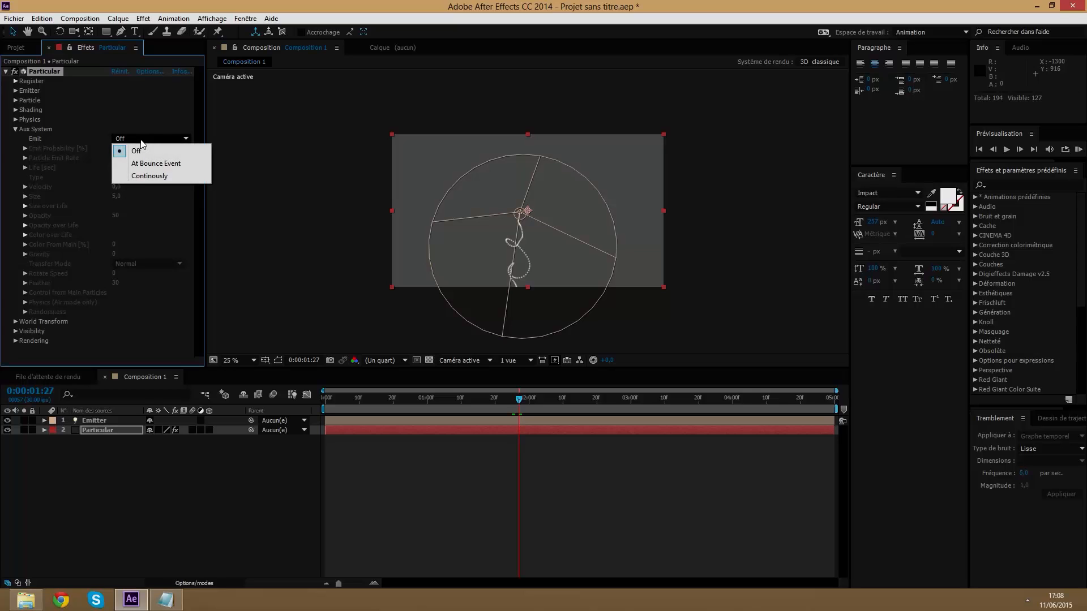
pyautogui.click(139, 177)
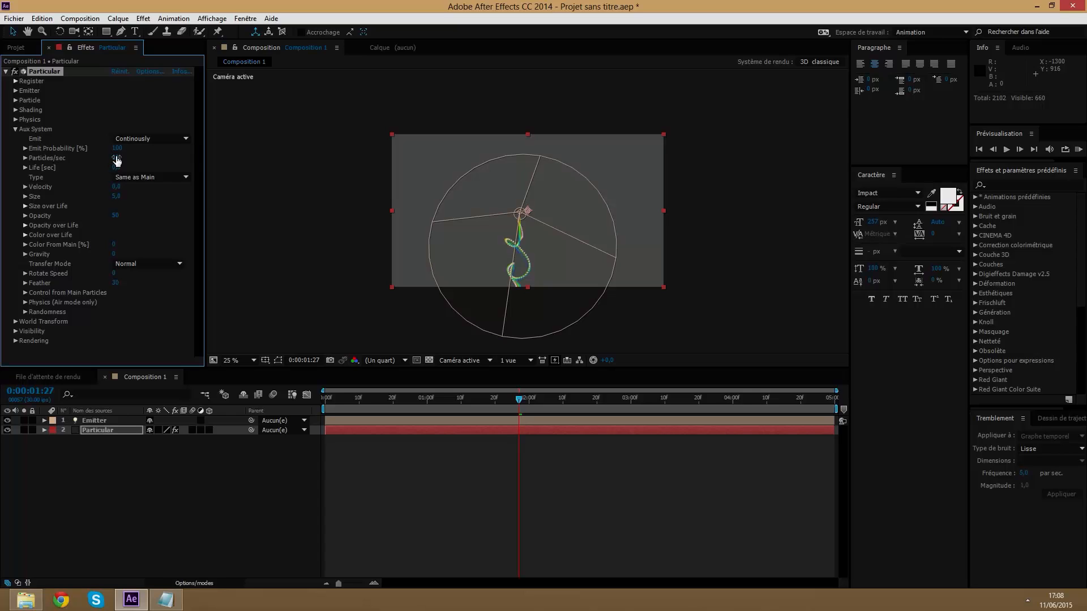
pyautogui.click(116, 158)
pyautogui.write('350')
pyautogui.press('Return')
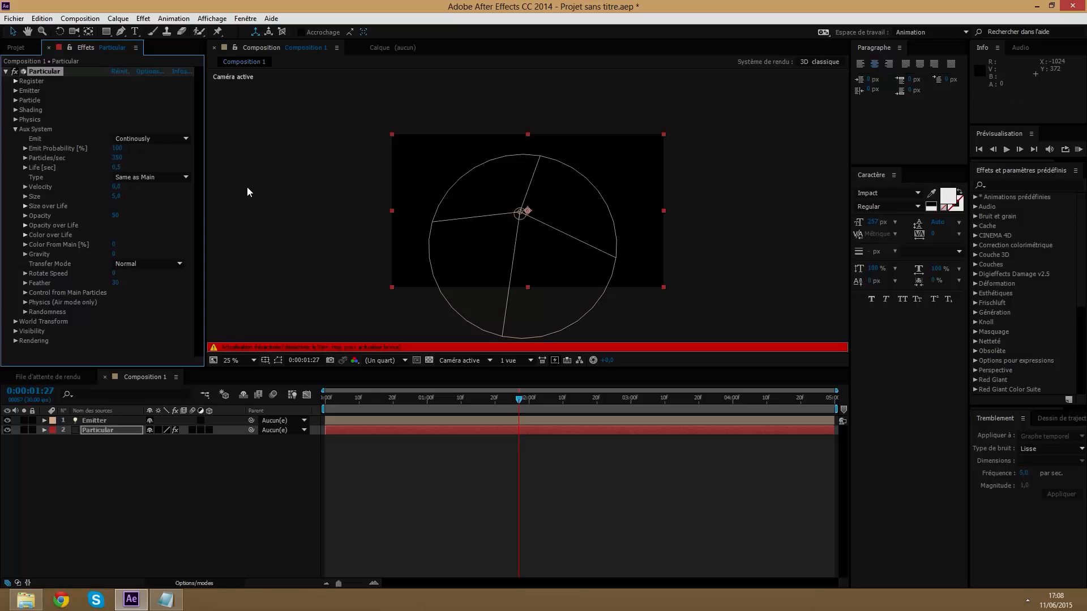
pyautogui.scroll(2, 543, 270)
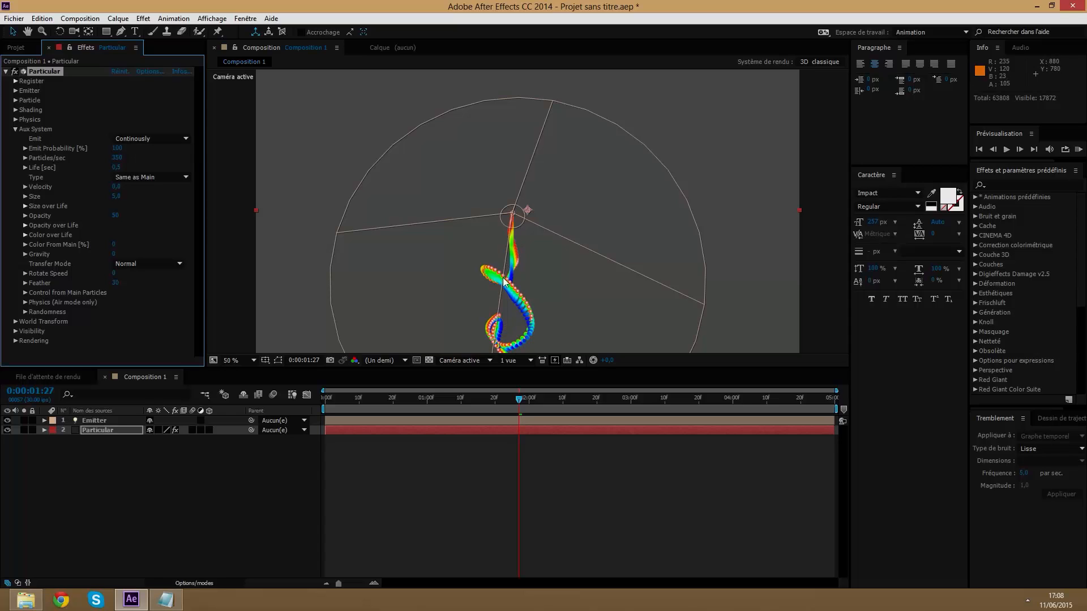
pyautogui.press(',')
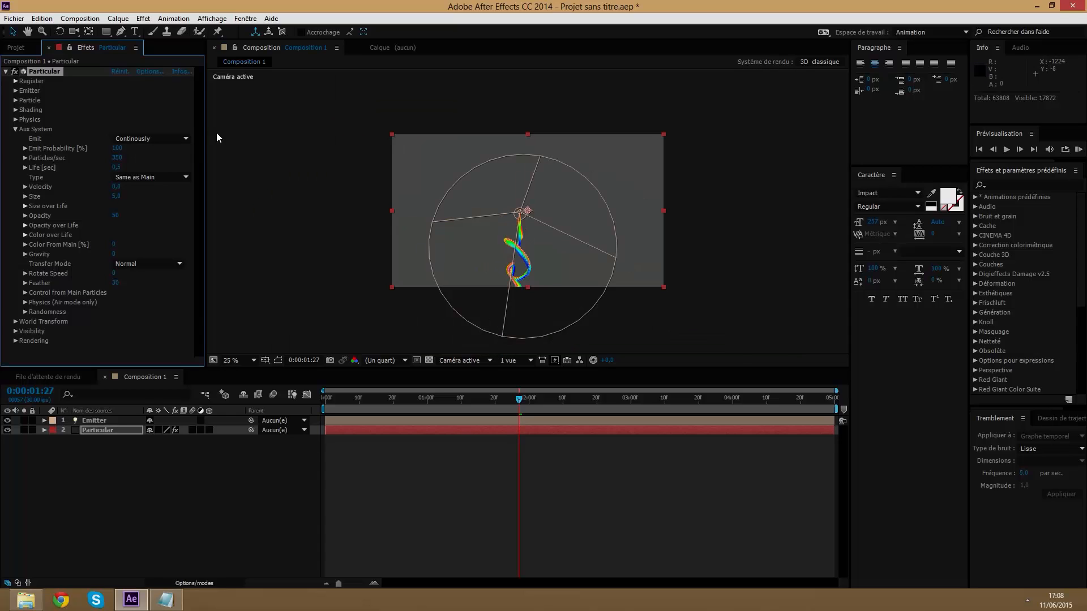
# Set the main emitter's Particles/sec to 350 and inspect the denser trail
pyautogui.click(16, 100)
pyautogui.click(15, 99)
pyautogui.click(15, 90)
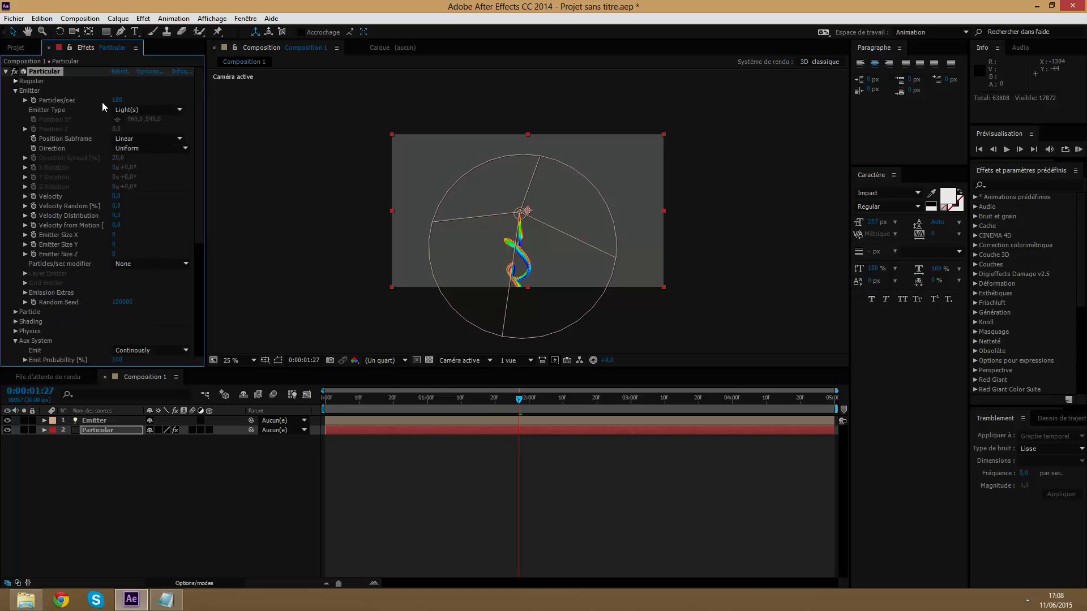
pyautogui.click(119, 100)
pyautogui.write('350')
pyautogui.press('Return')
pyautogui.scroll(2, 531, 299)
pyautogui.scroll(-1, 532, 300)
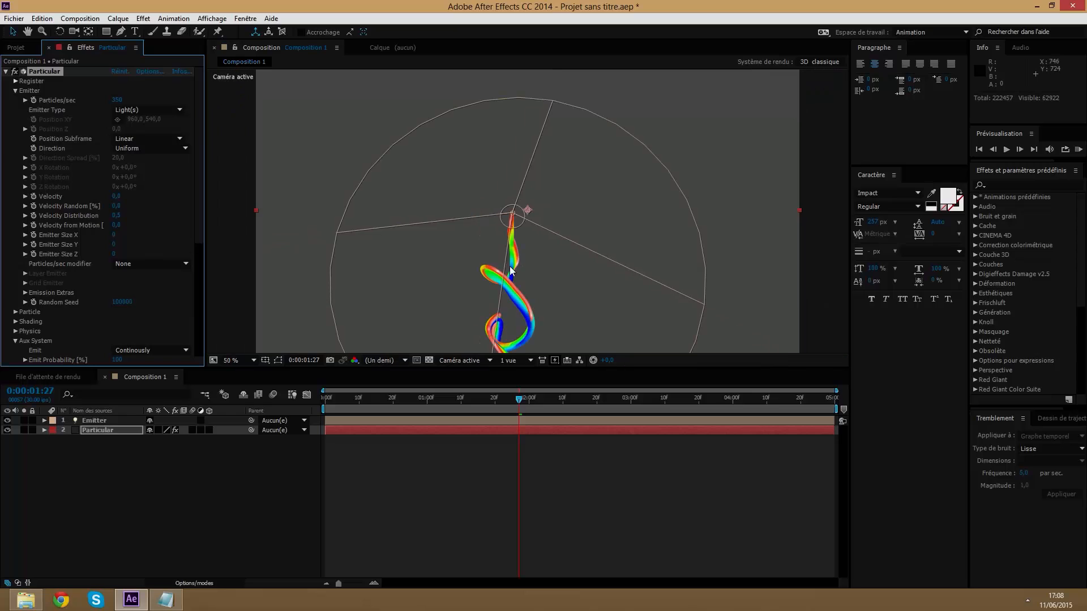
# Try a value of 20 for the main emitter's Particles/sec
pyautogui.click(119, 100)
pyautogui.press('BackSpace')
pyautogui.write('20')
pyautogui.press('Return')
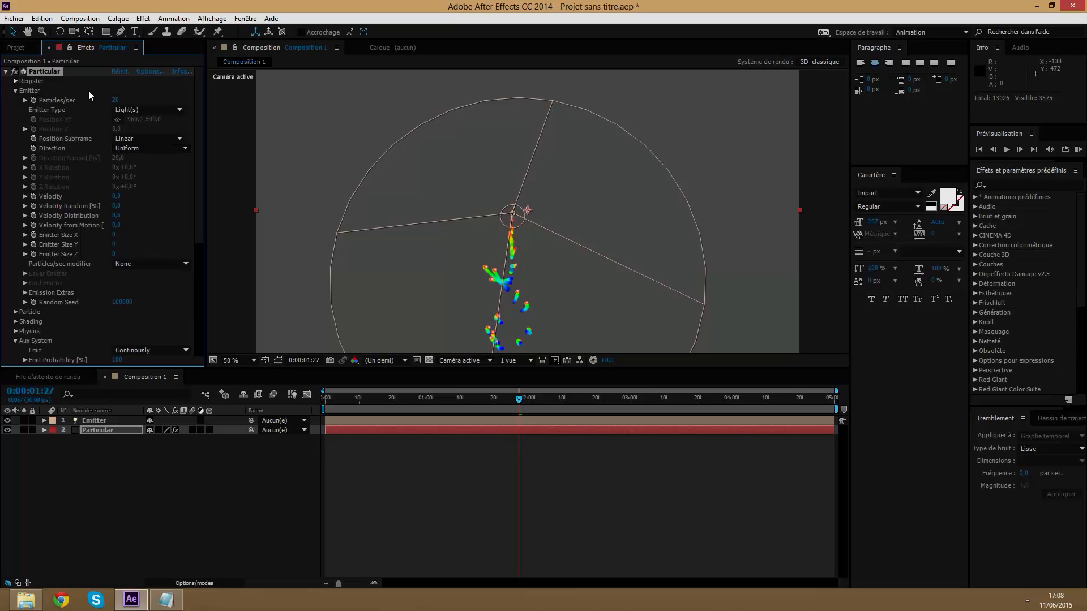
# Return the main emitter's Particles/sec to 350 and collapse the Emitter settings
pyautogui.click(117, 101)
pyautogui.press('BackSpace')
pyautogui.write('350')
pyautogui.press('Return')
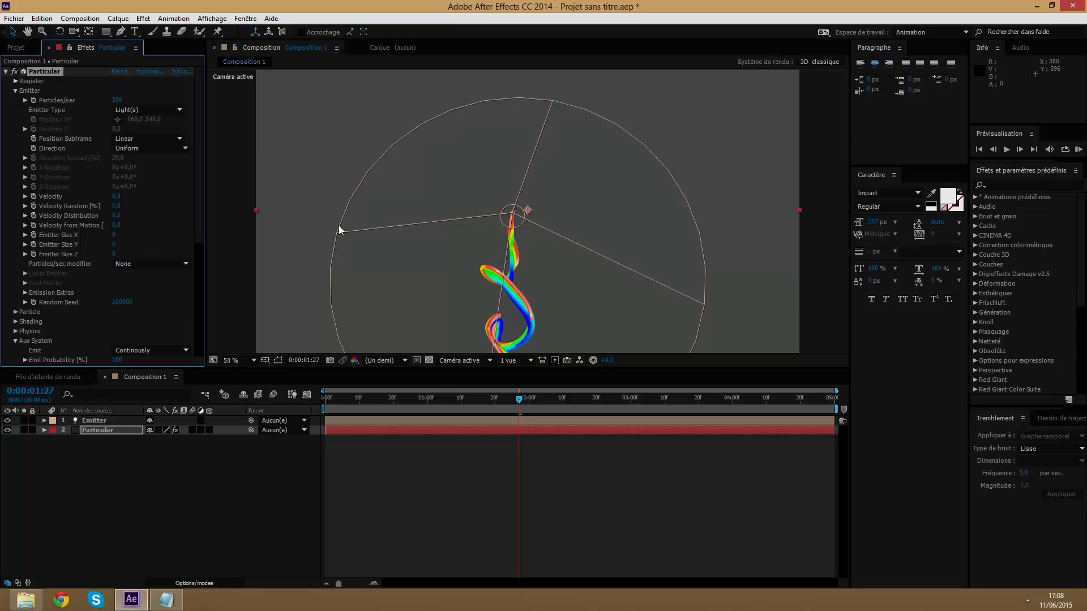
pyautogui.click(15, 91)
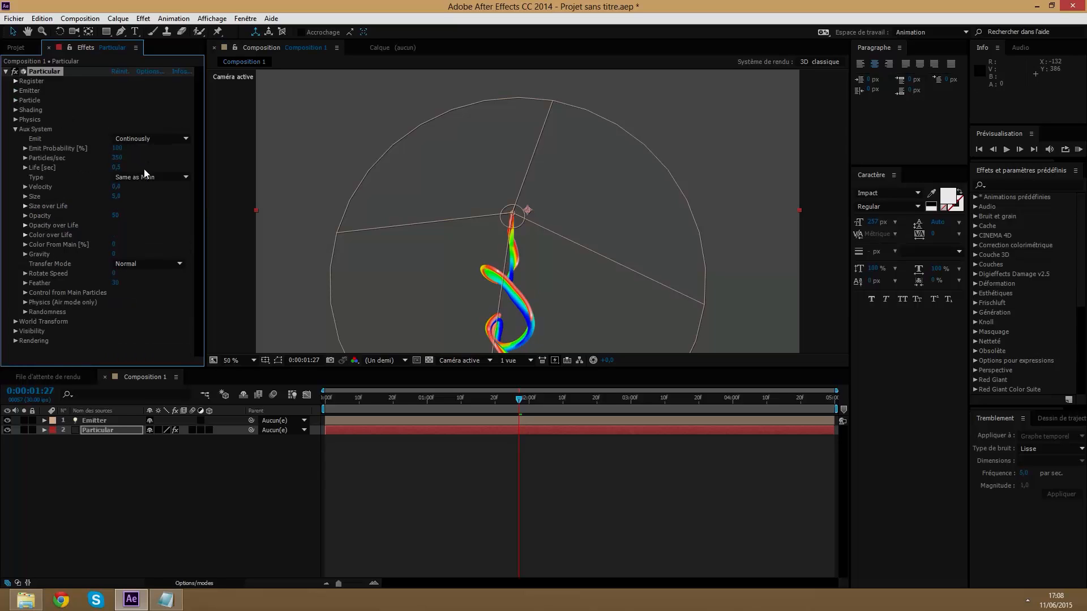
# Set the Aux System's Life to 2 seconds and its Size to 1.5
pyautogui.click(115, 170)
pyautogui.write('2')
pyautogui.press('Return')
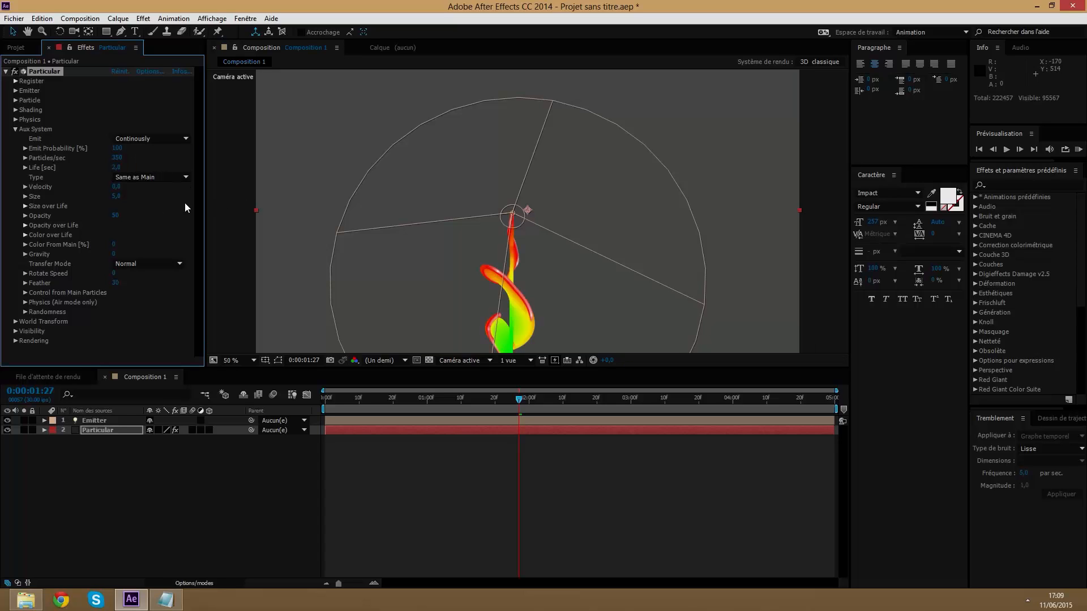
pyautogui.click(116, 197)
pyautogui.write('1')
pyautogui.write(',')
pyautogui.write('5')
pyautogui.press('Return')
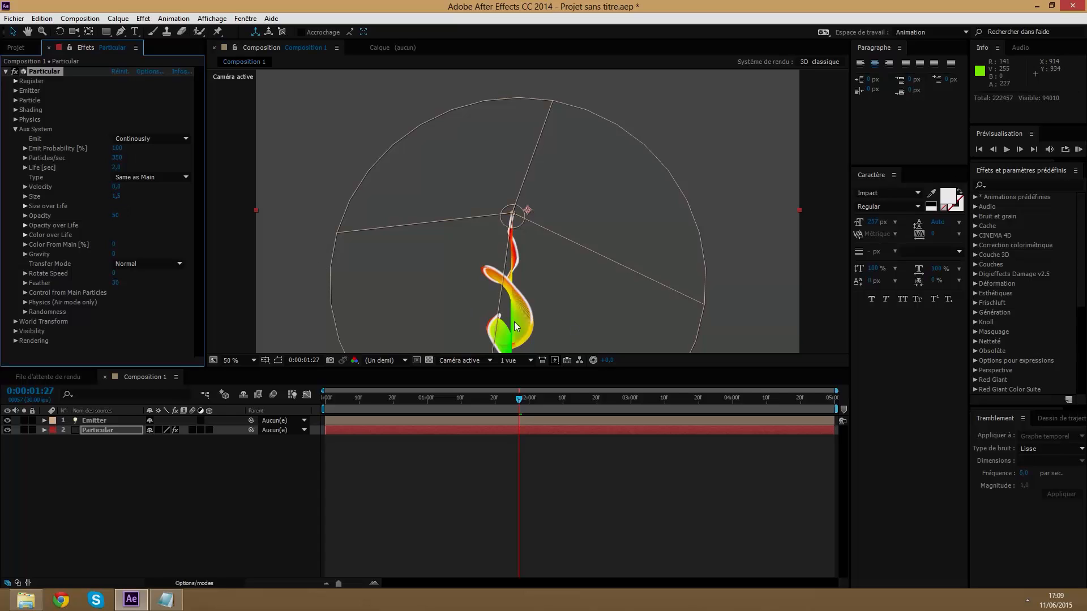
# Set the Aux System's Opacity to 15 and refresh the composition preview
pyautogui.click(121, 219)
pyautogui.write('15')
pyautogui.press('Return')
pyautogui.press('capslock')
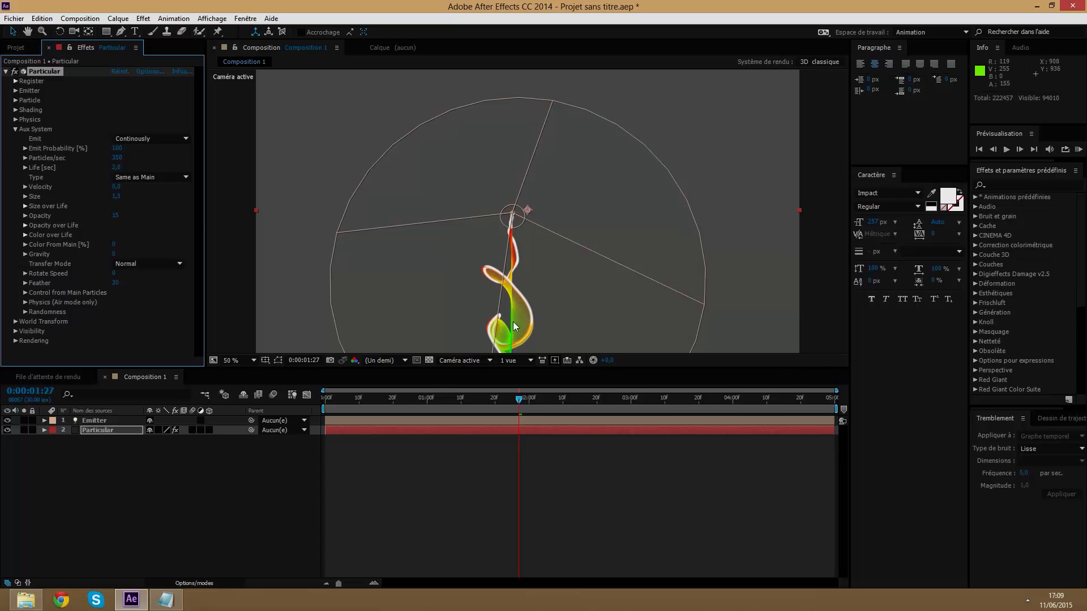
# Try a Size of 5 for the Aux System particles
pyautogui.click(117, 198)
pyautogui.press('BackSpace')
pyautogui.write('5')
pyautogui.press('Return')
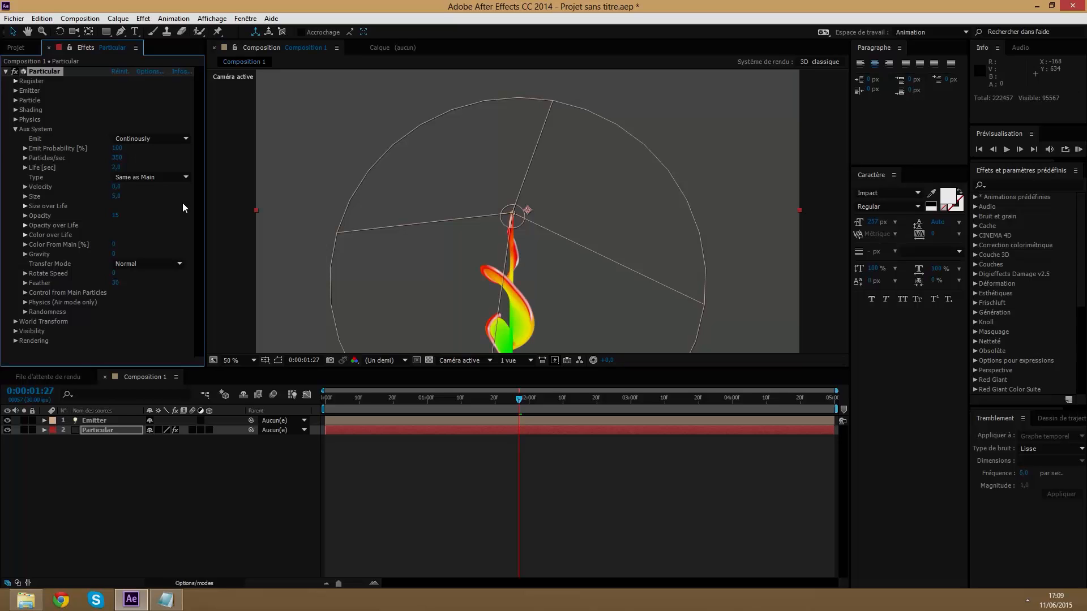
# Set the Aux System's particle Size back to 1.5
pyautogui.click(116, 196)
pyautogui.write('1.5')
pyautogui.press('Return')
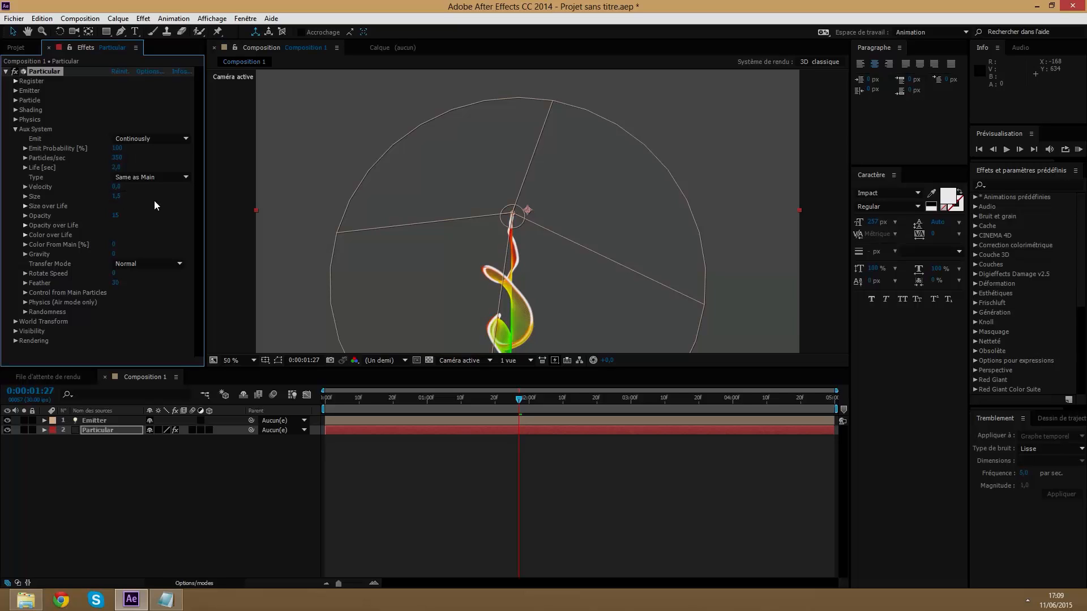
pyautogui.click(117, 196)
# Try the Add transfer mode on the Aux System and switch it to Screen
pyautogui.click(128, 261)
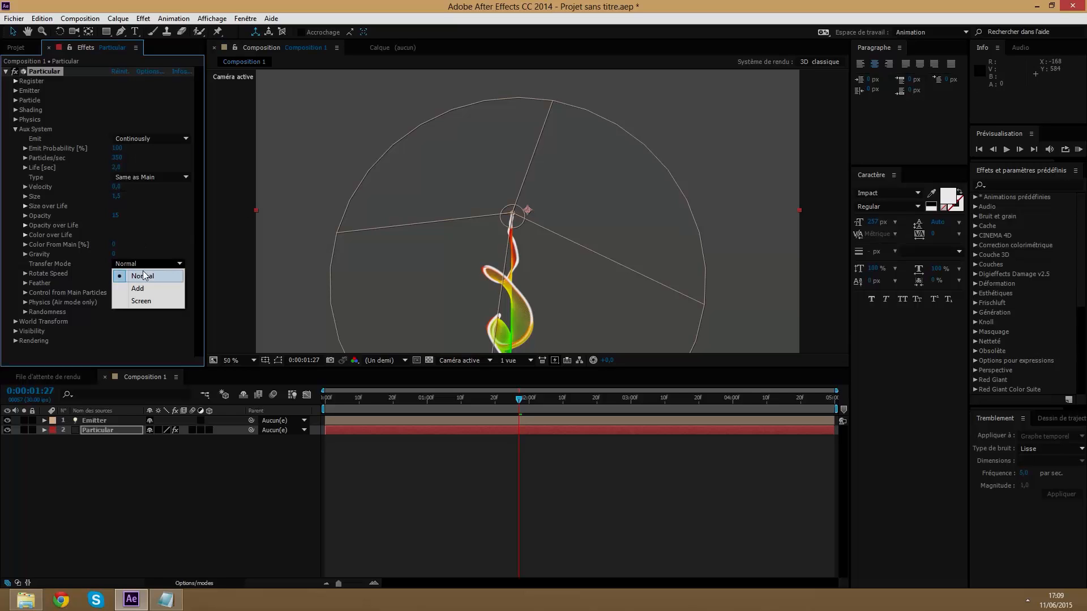
pyautogui.click(138, 290)
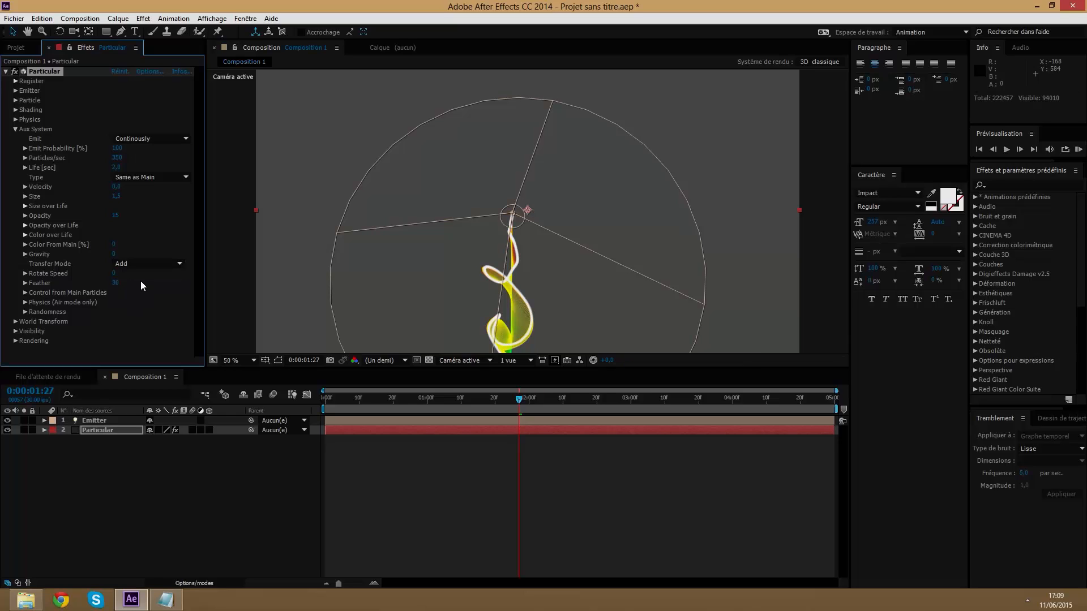
pyautogui.click(124, 262)
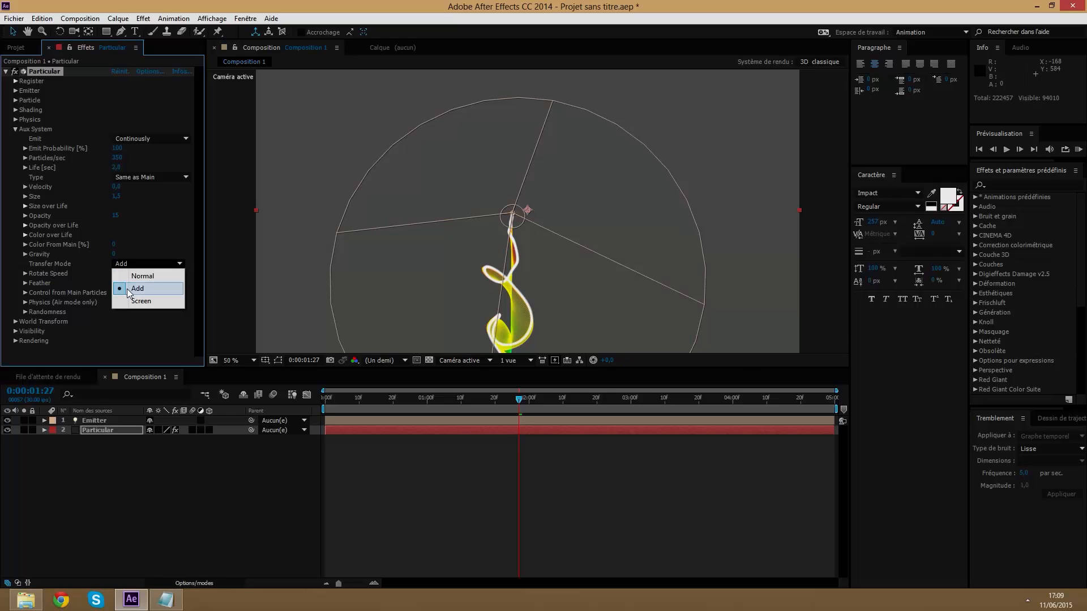
pyautogui.click(128, 294)
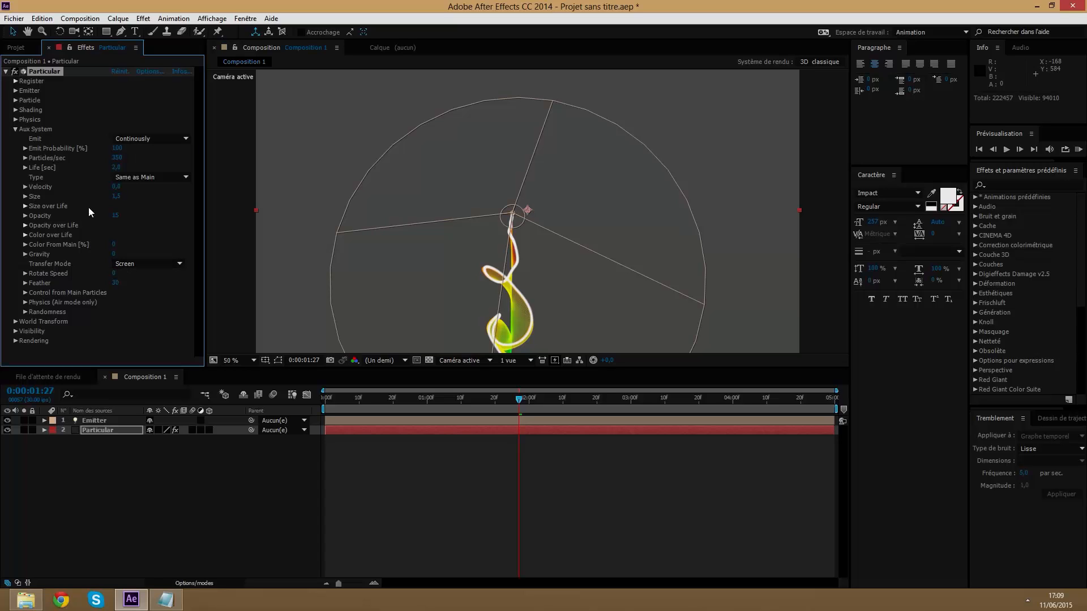
# Try preset gradients for the Aux System's Color over Life and apply the yellow, red, pink and purple one
pyautogui.click(25, 235)
pyautogui.click(181, 258)
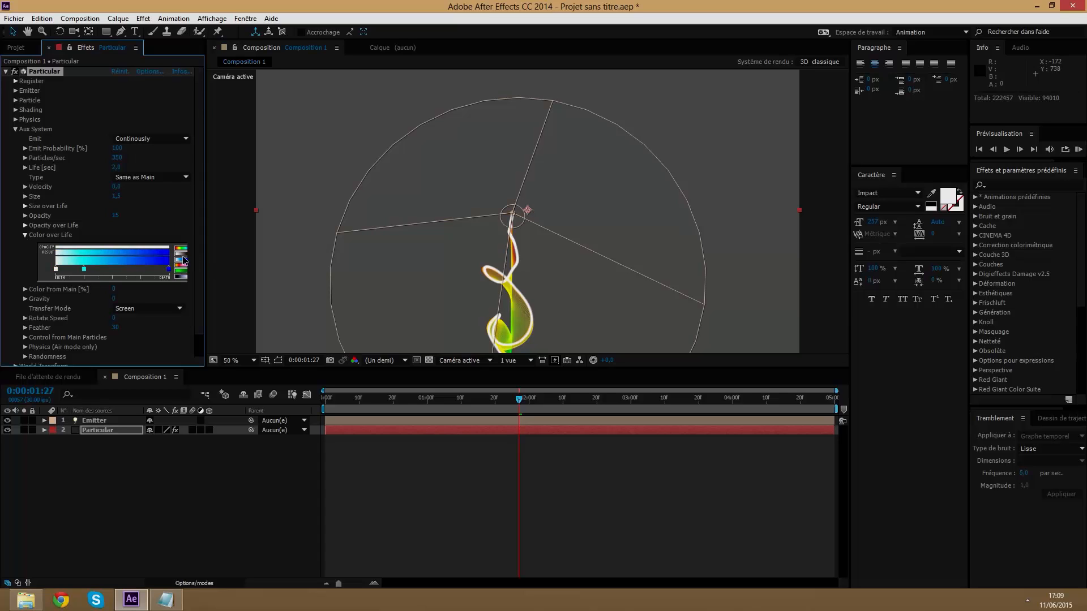
pyautogui.click(181, 265)
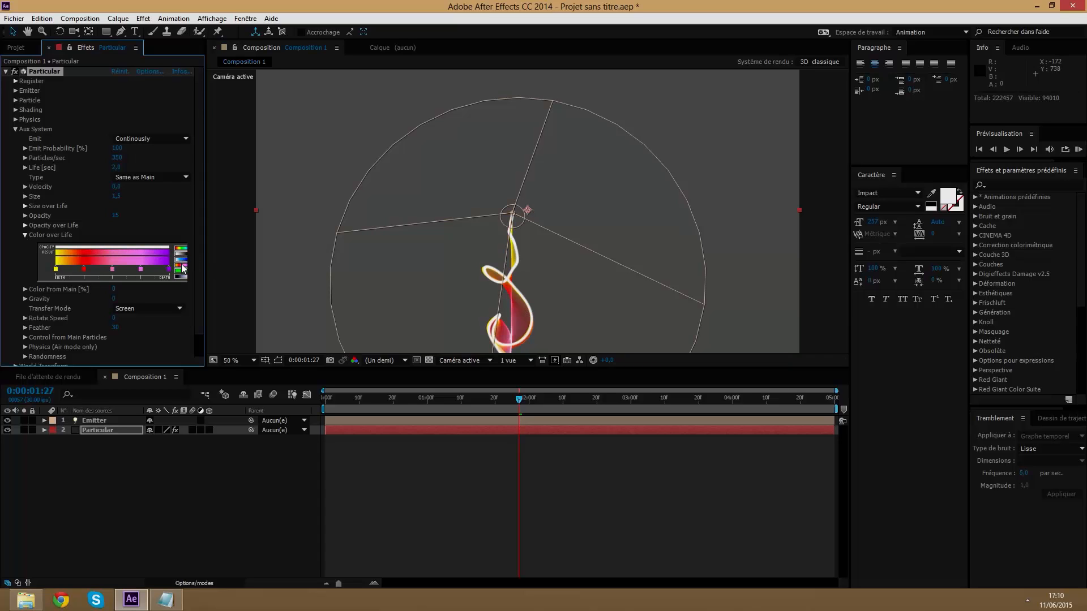
pyautogui.click(183, 271)
pyautogui.click(182, 266)
pyautogui.click(184, 269)
pyautogui.click(182, 265)
# Set the main Particle Size to 0 so only the Aux System particles are drawn
pyautogui.click(15, 100)
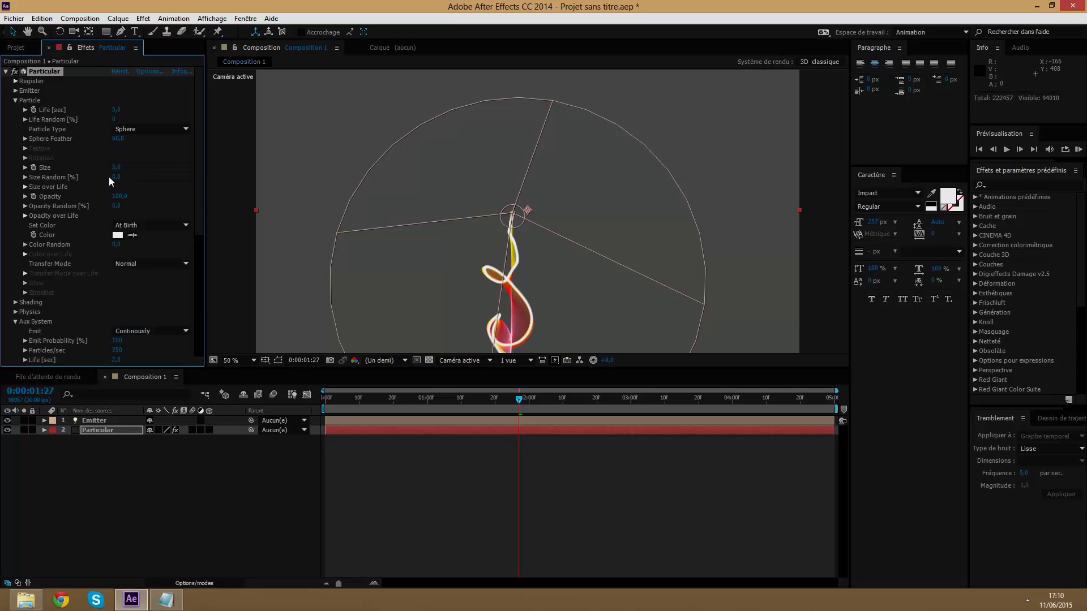
pyautogui.click(116, 167)
pyautogui.write('0')
pyautogui.press('Return')
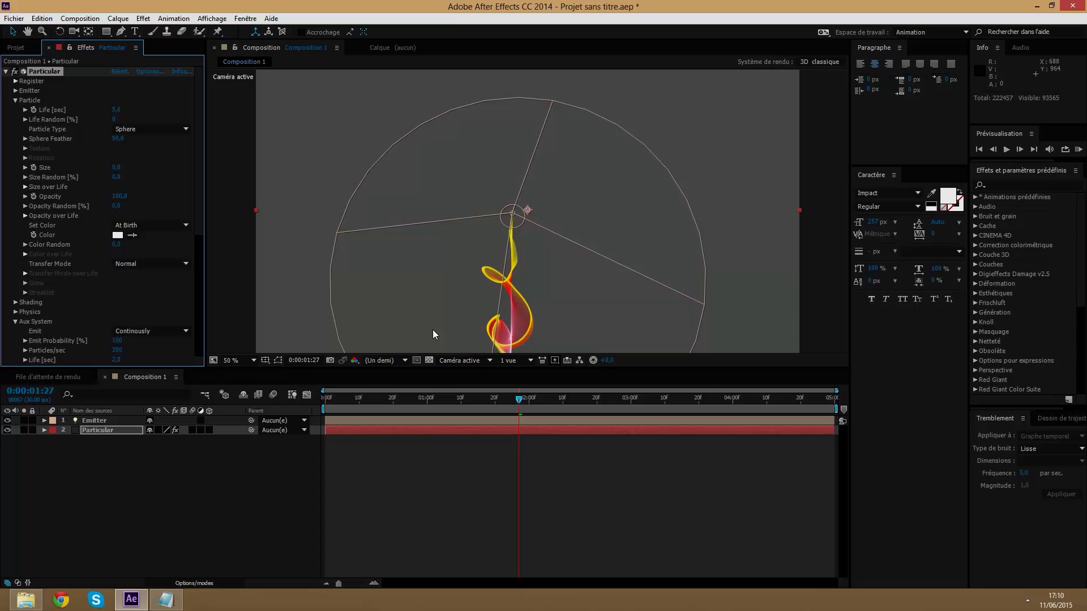
pyautogui.click(15, 101)
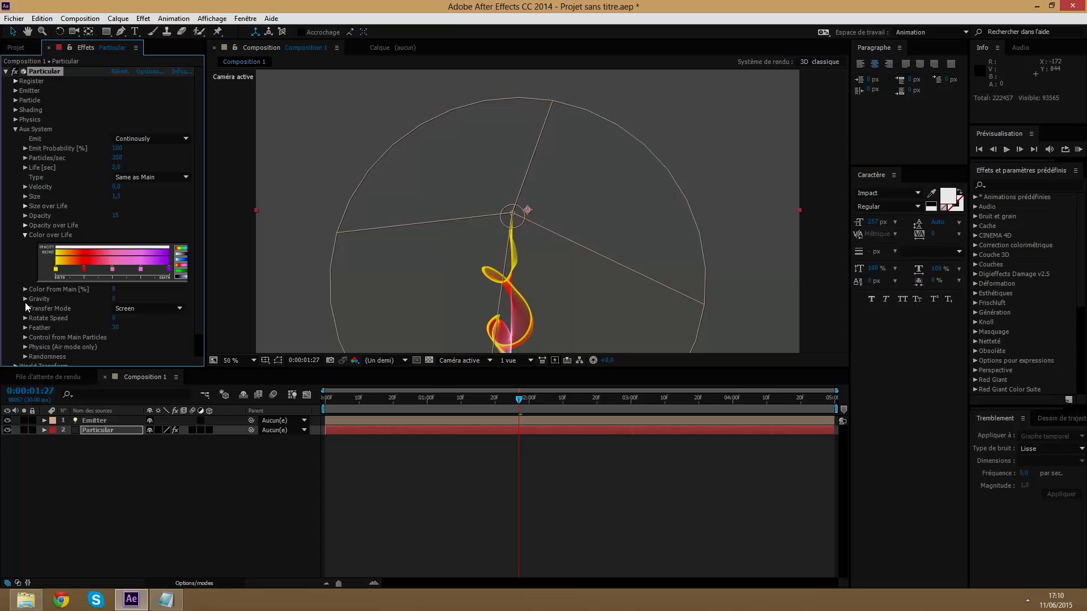
# Set the Aux System's Turbulence Position to 200 and check the trail at 0:00:01:28 and 0:00:02:20
pyautogui.click(25, 346)
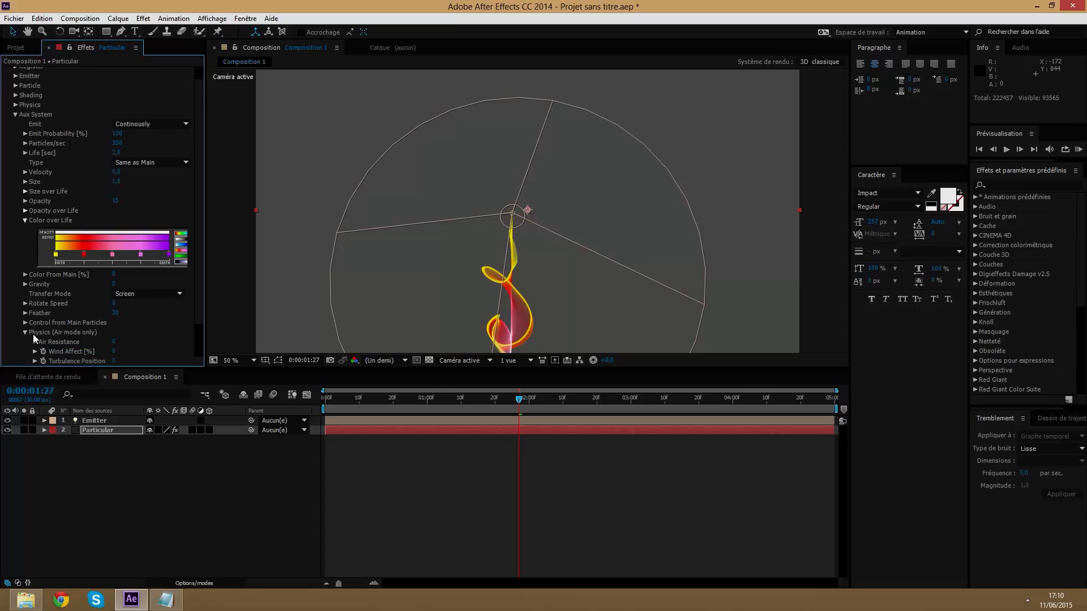
pyautogui.scroll(-1, 32, 334)
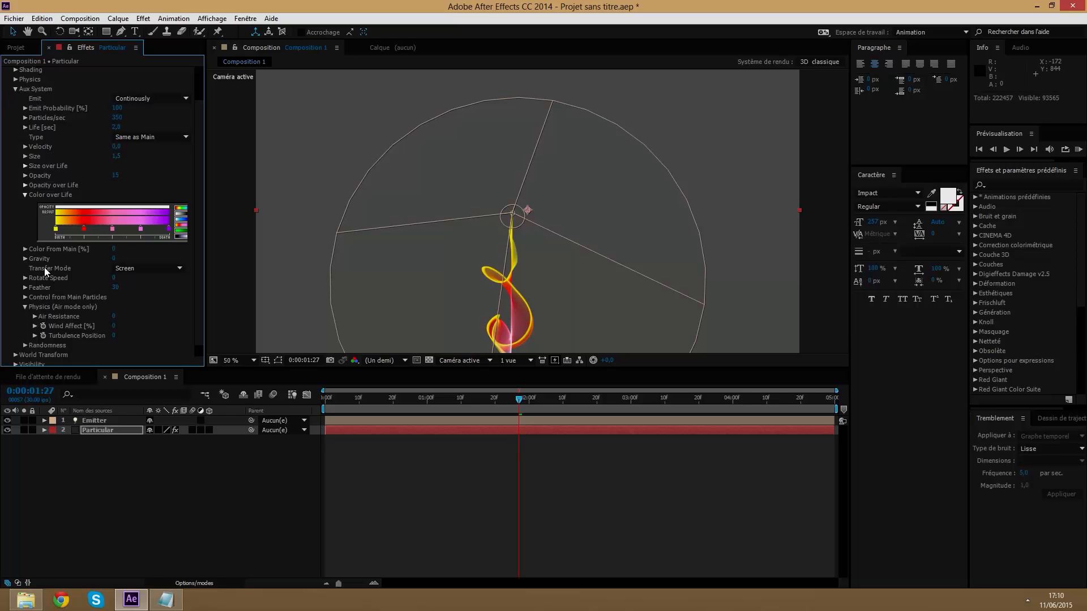
pyautogui.click(114, 335)
pyautogui.write('200')
pyautogui.press('Return')
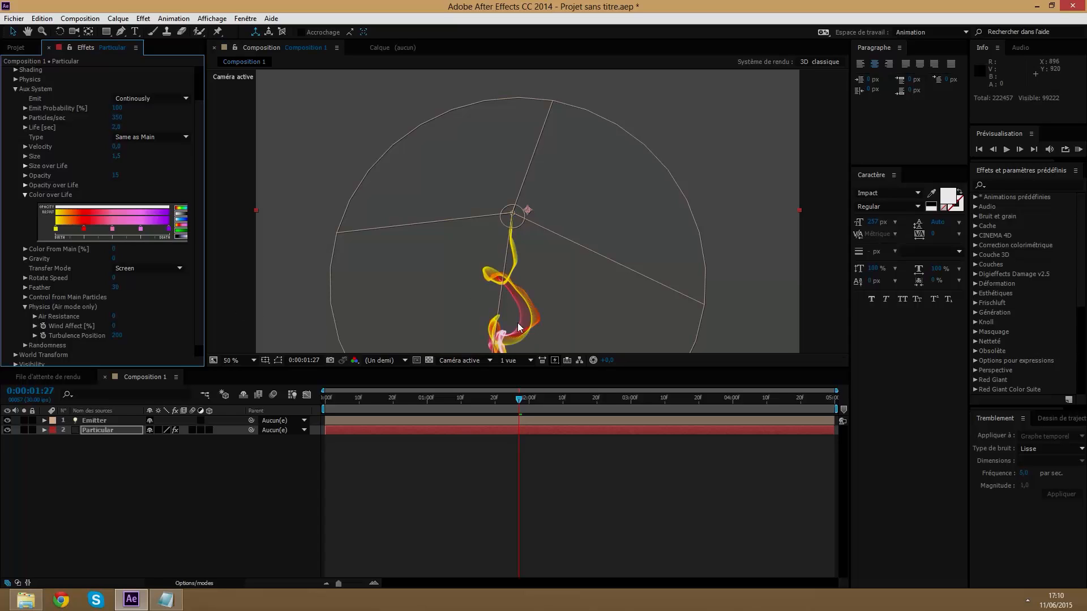
pyautogui.click(522, 399)
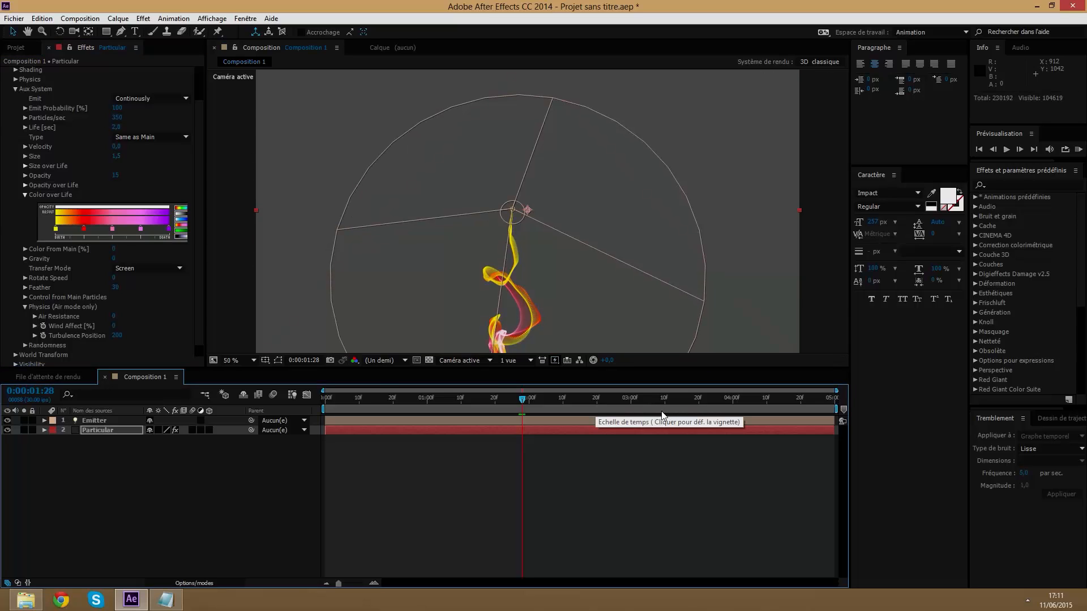
pyautogui.click(597, 401)
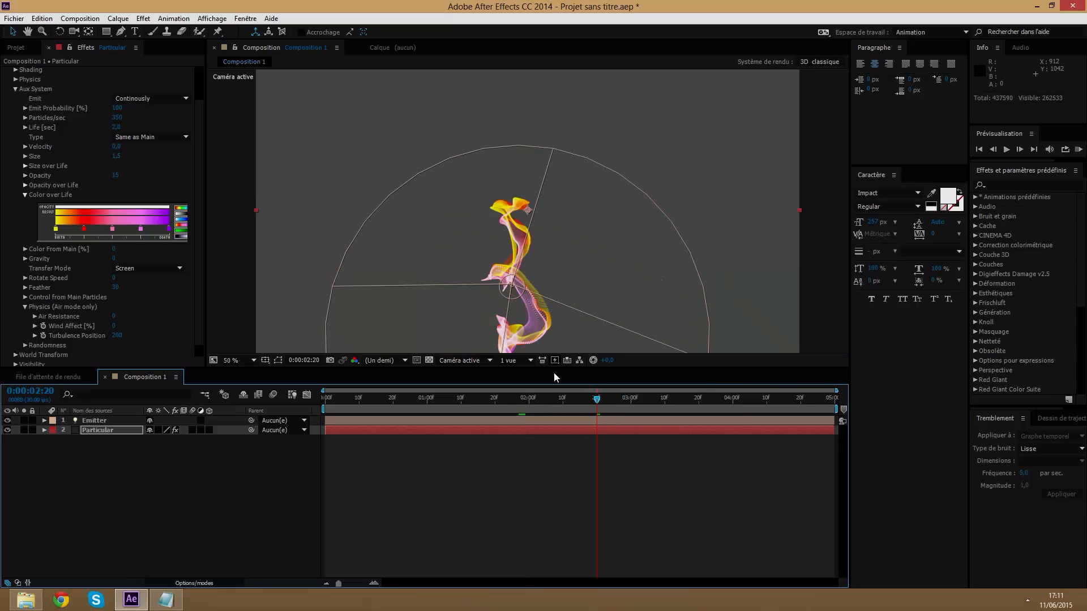
pyautogui.click(146, 270)
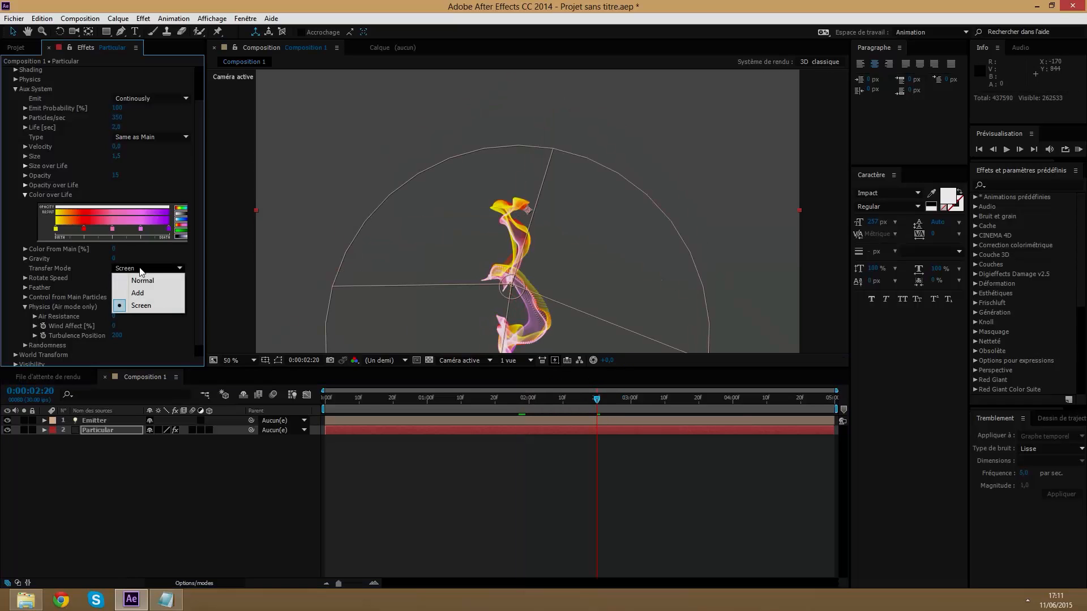
pyautogui.click(204, 257)
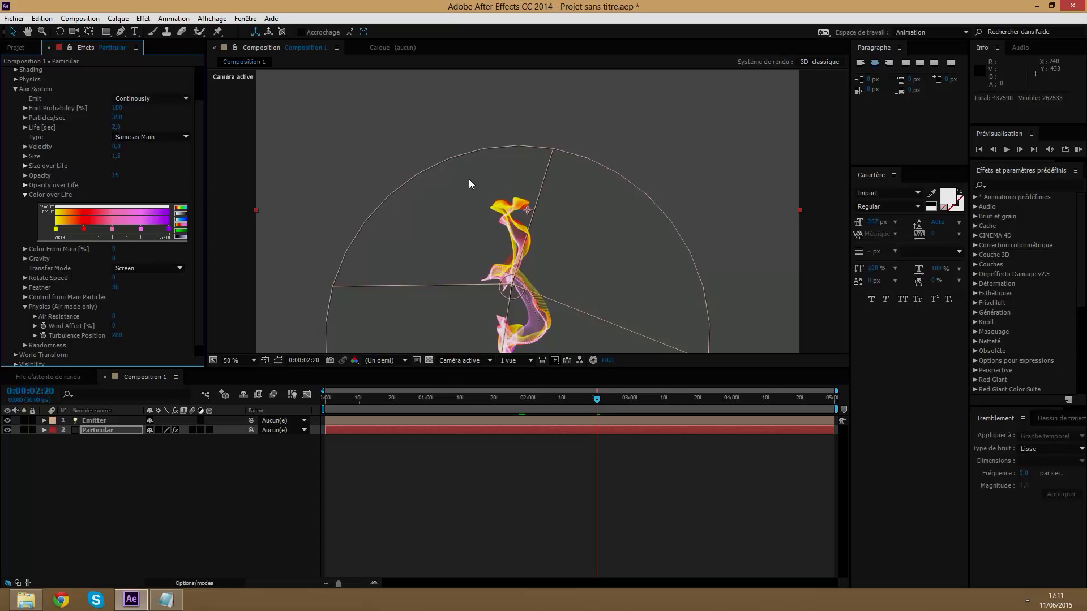
# Set the Aux System's Particles/sec to 500 and its particle Size to 2
pyautogui.click(119, 118)
pyautogui.press('BackSpace')
pyautogui.write('500')
pyautogui.press('Return')
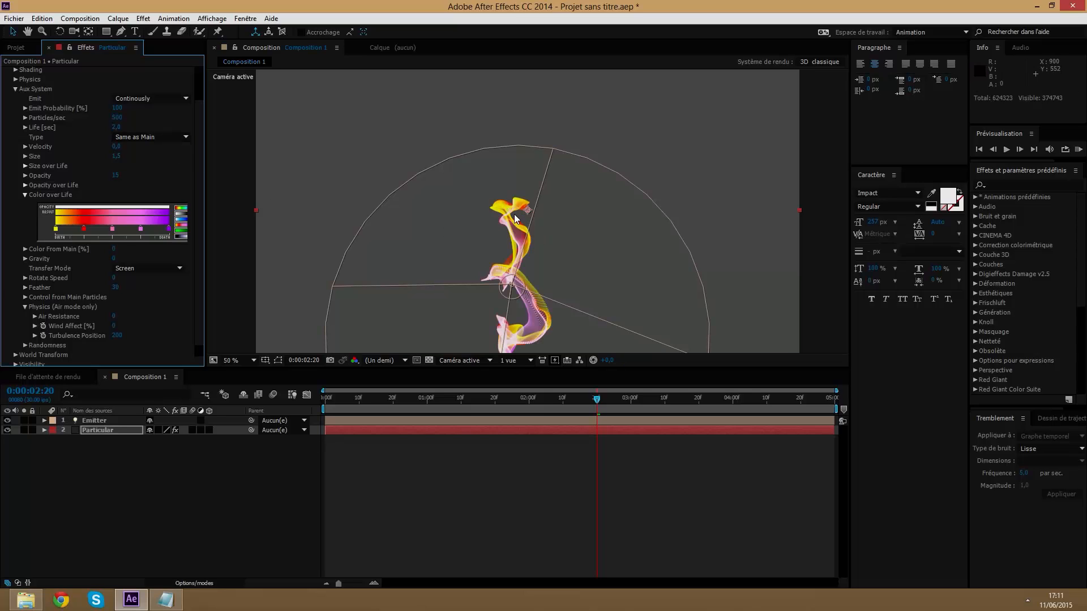
pyautogui.click(117, 157)
pyautogui.write('2')
pyautogui.press('Return')
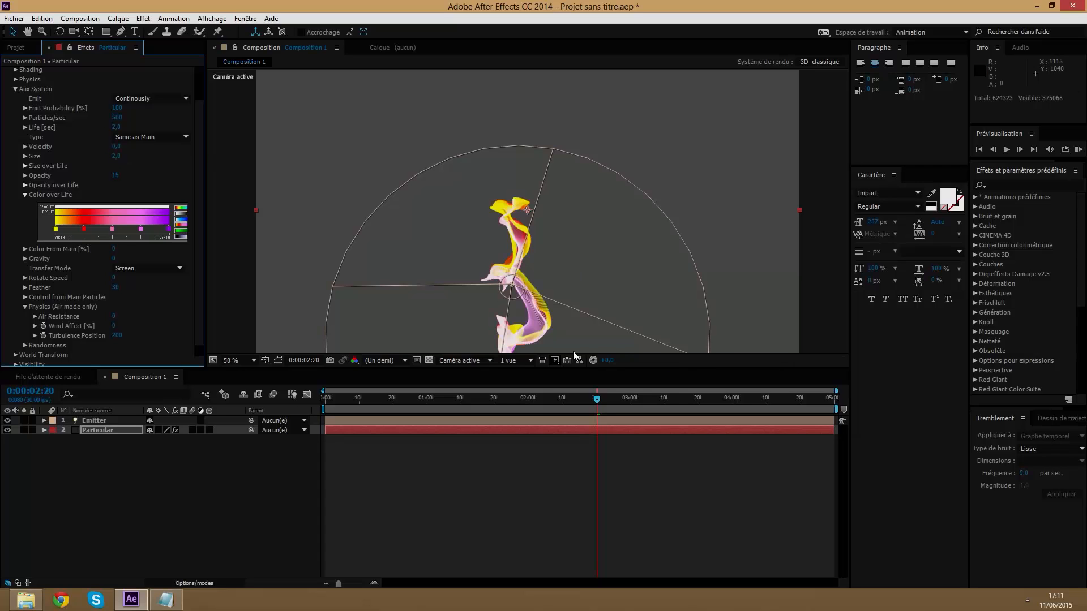
# Inspect the trail up close, and set the Aux System's Opacity to 25 and Particles/sec to 600
pyautogui.press('.')
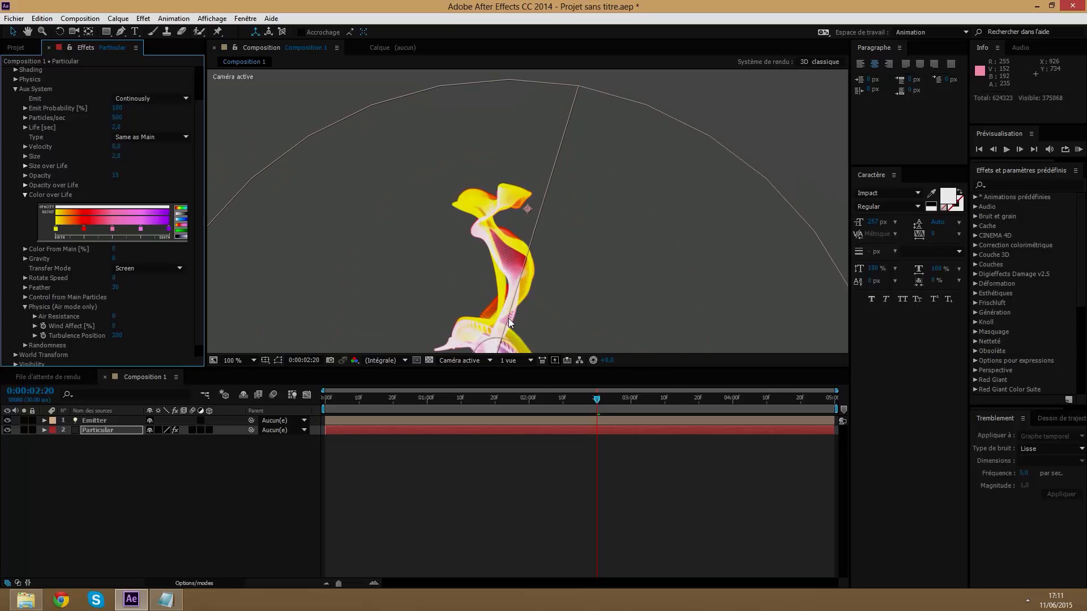
pyautogui.press('.')
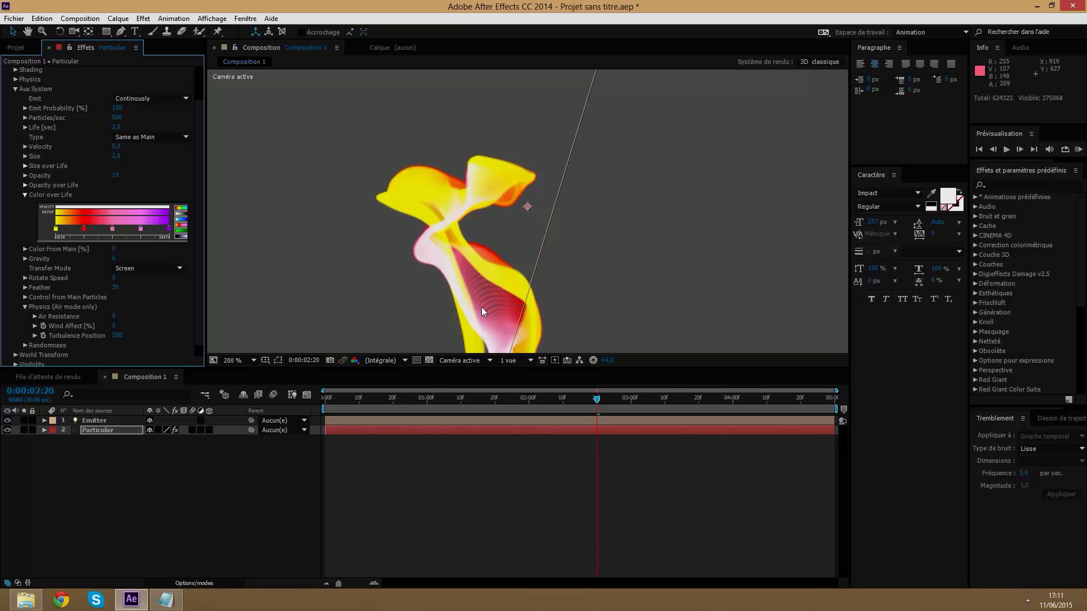
pyautogui.press(',')
pyautogui.press(',')
pyautogui.press(',')
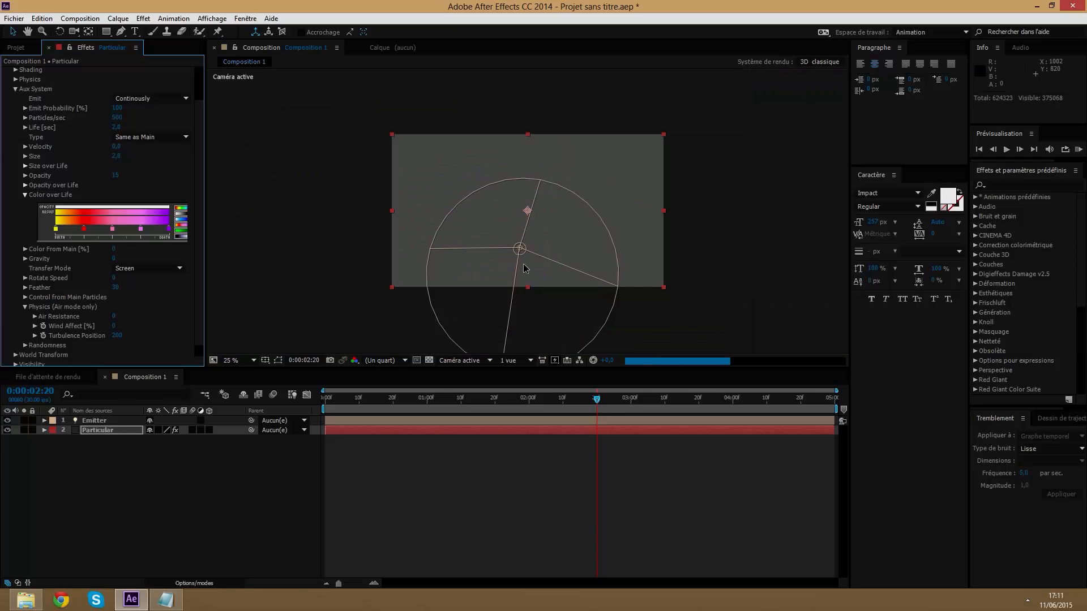
pyautogui.press('.')
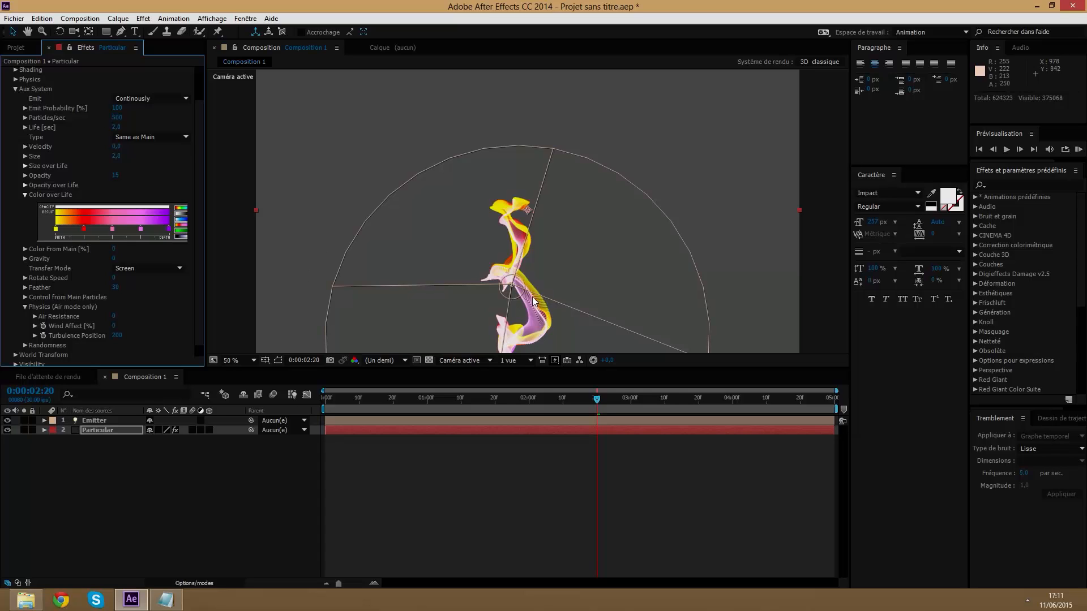
pyautogui.click(119, 177)
pyautogui.write('1')
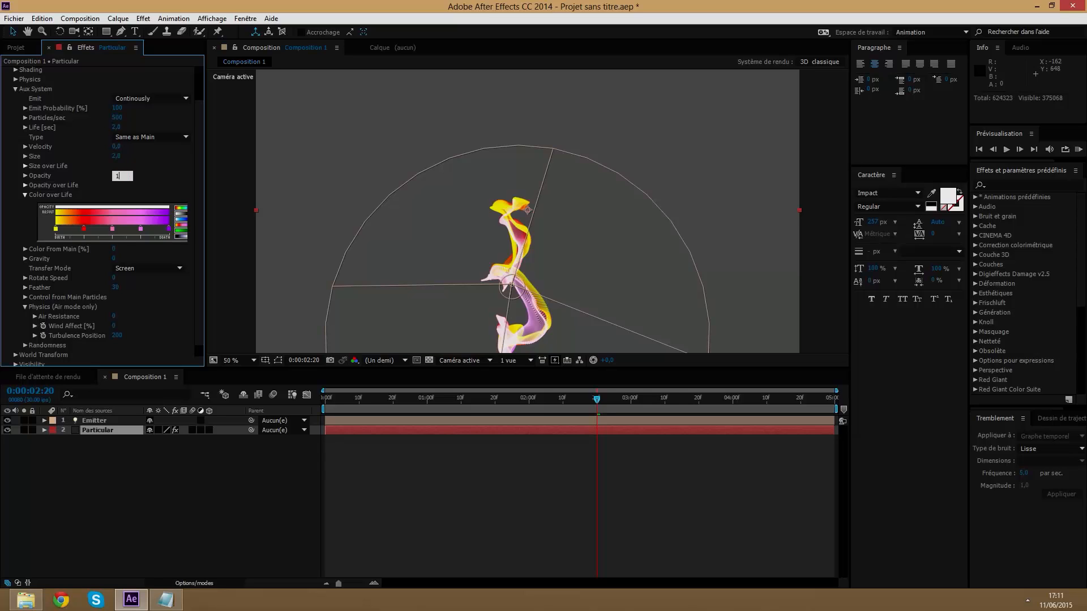
pyautogui.press('BackSpace')
pyautogui.press('Return')
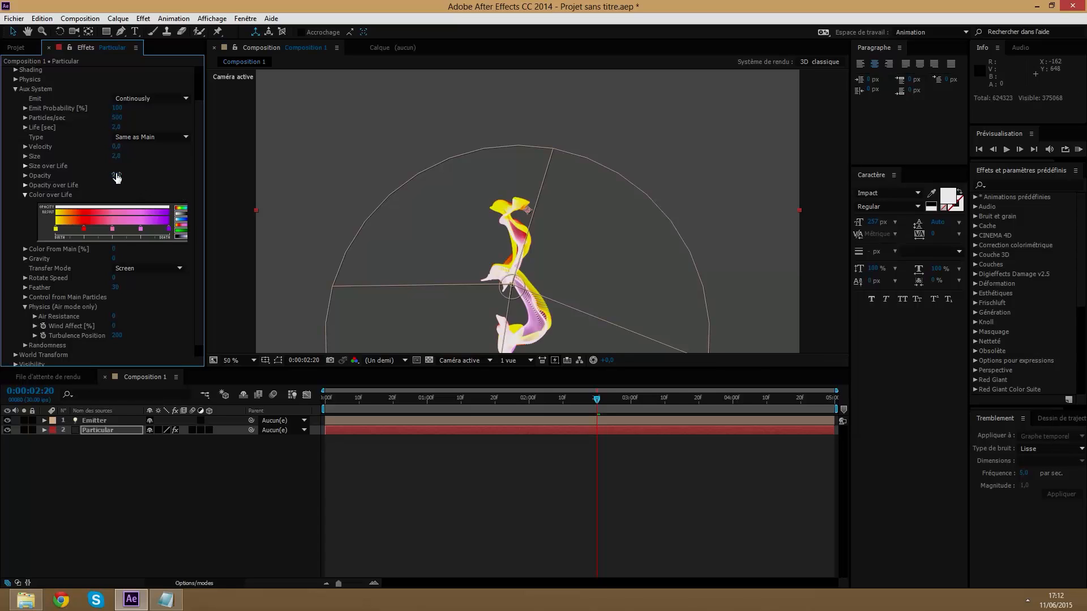
pyautogui.click(118, 118)
pyautogui.write('600')
pyautogui.press('Return')
# Try the Add and Normal transfer modes on the Aux System and return it to Screen
pyautogui.click(133, 265)
pyautogui.click(142, 291)
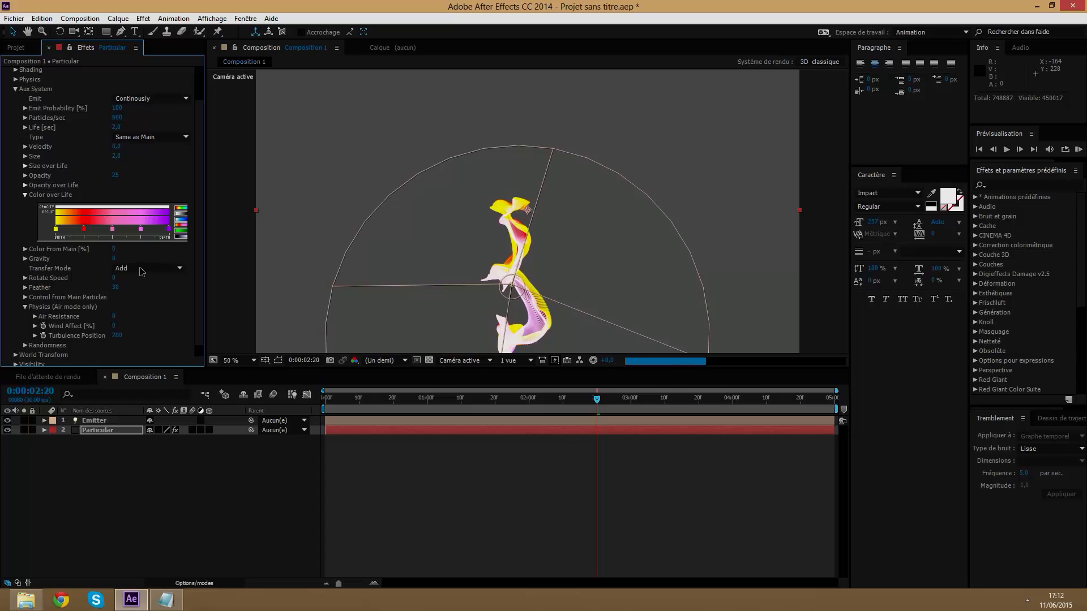
pyautogui.click(140, 267)
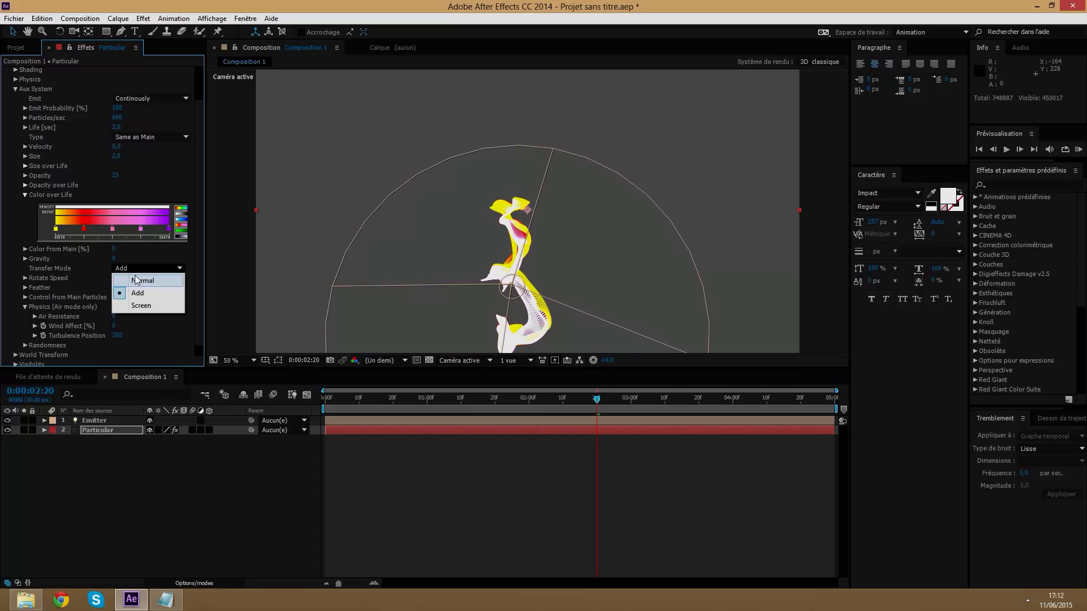
pyautogui.click(136, 281)
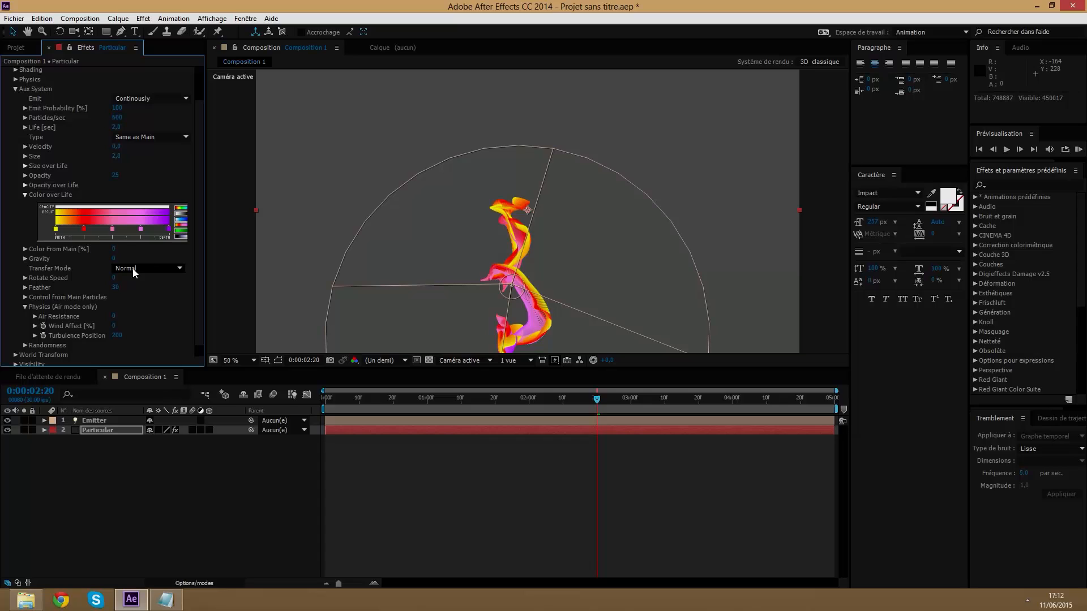
pyautogui.click(133, 268)
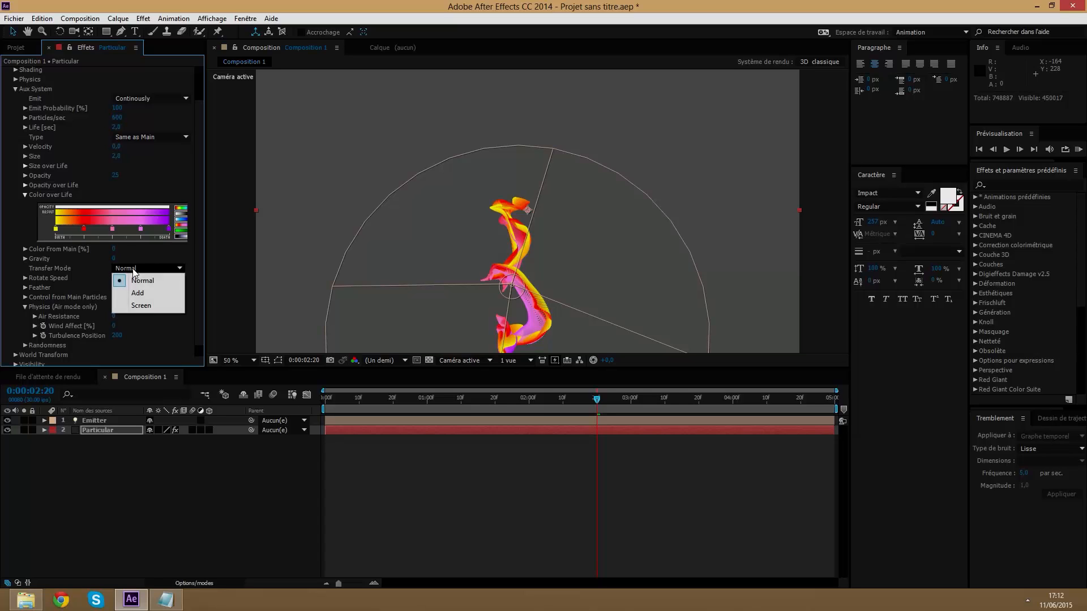
pyautogui.click(138, 304)
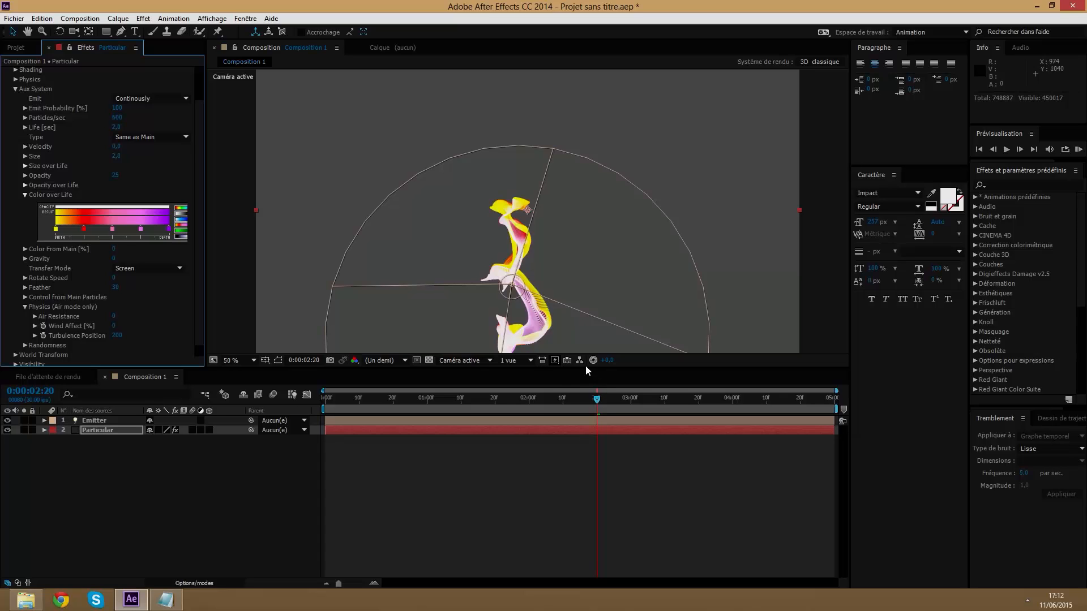
pyautogui.click(154, 266)
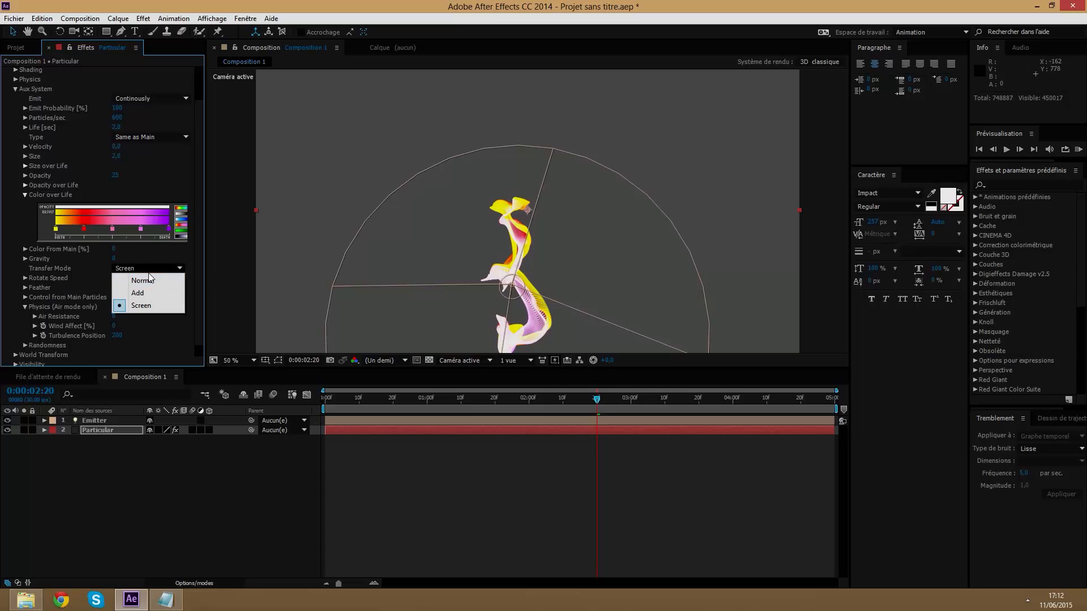
pyautogui.click(226, 268)
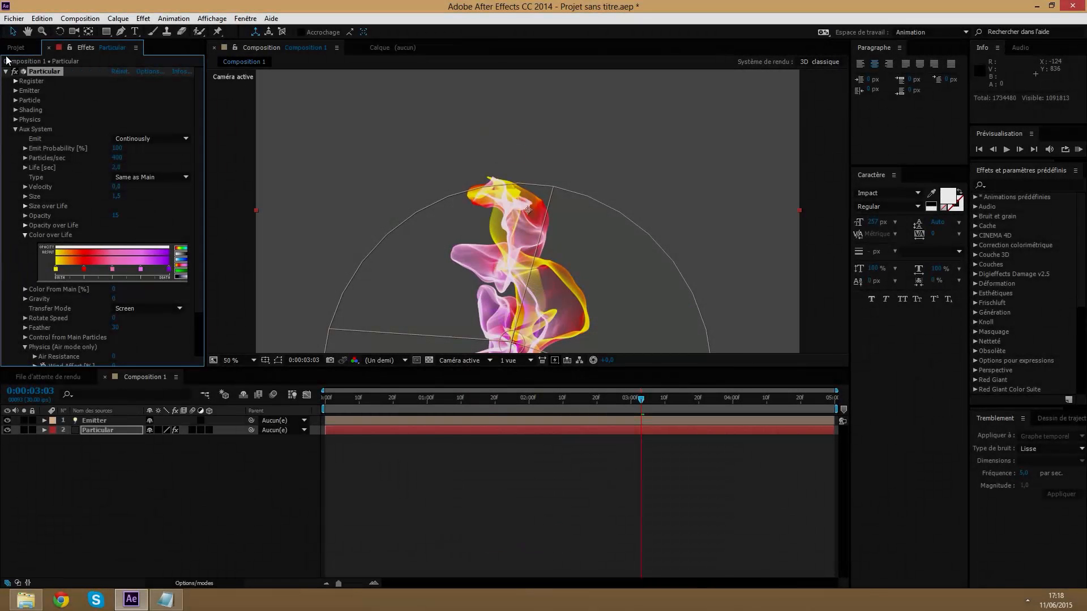
# Examine the Emitter settings and the trail's detail at 0:00:01:28 at several magnifications
pyautogui.click(522, 398)
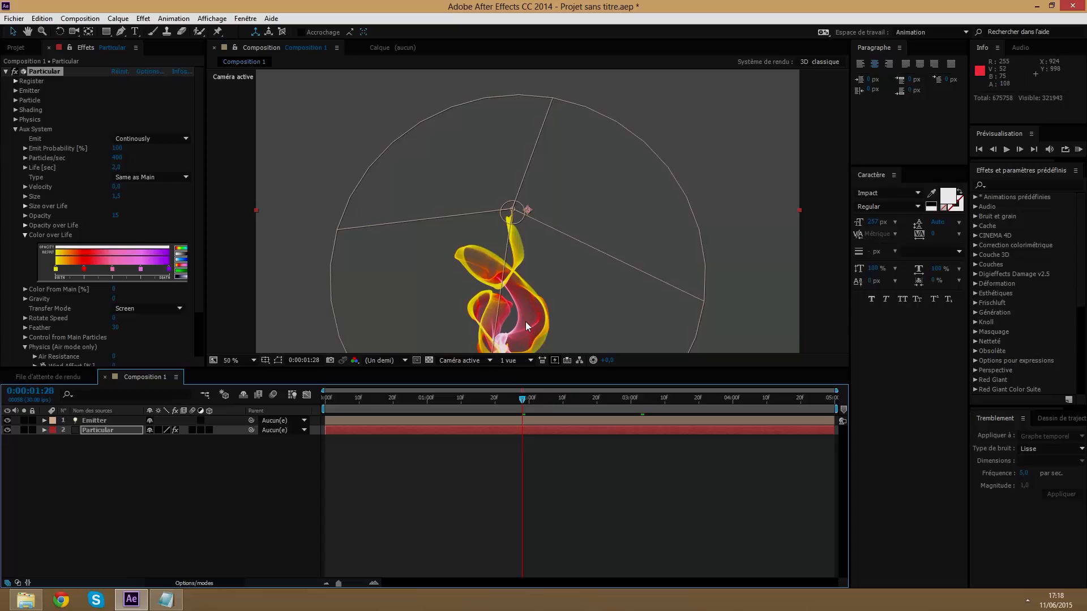
pyautogui.click(16, 90)
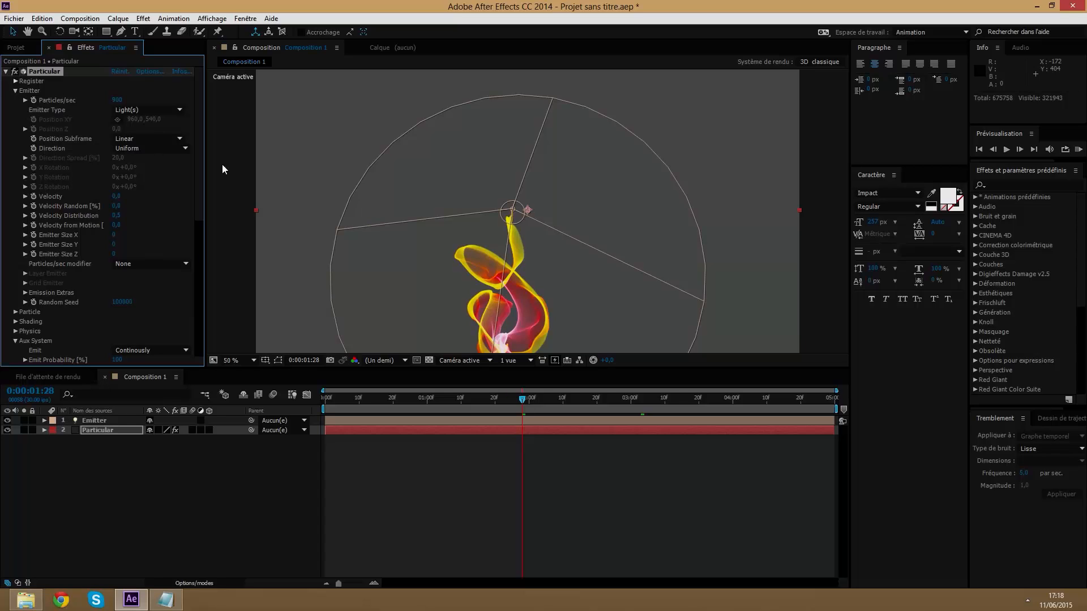
pyautogui.press('.')
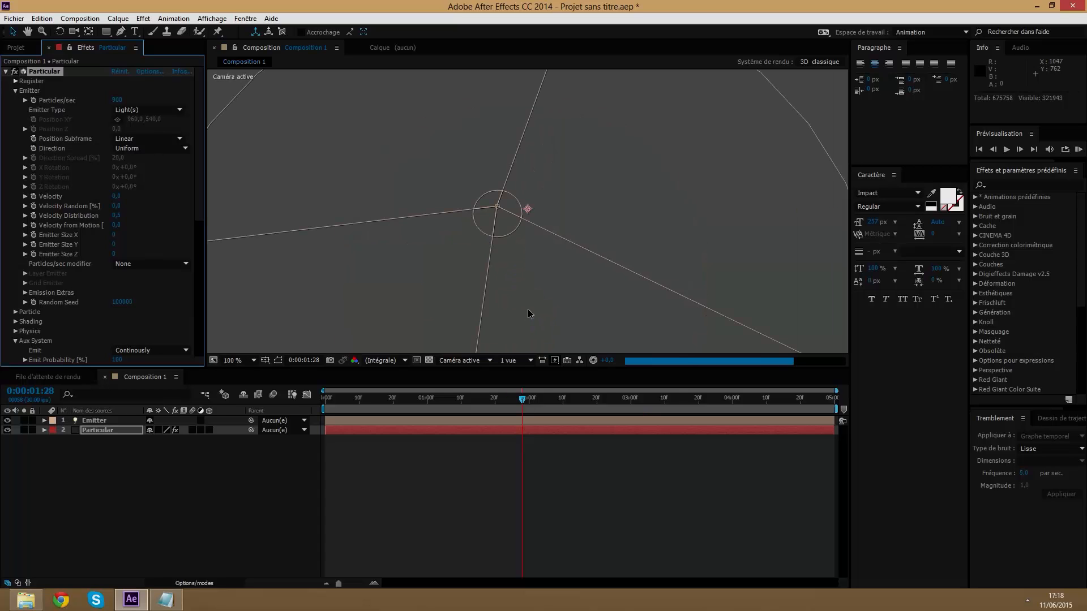
pyautogui.press('.')
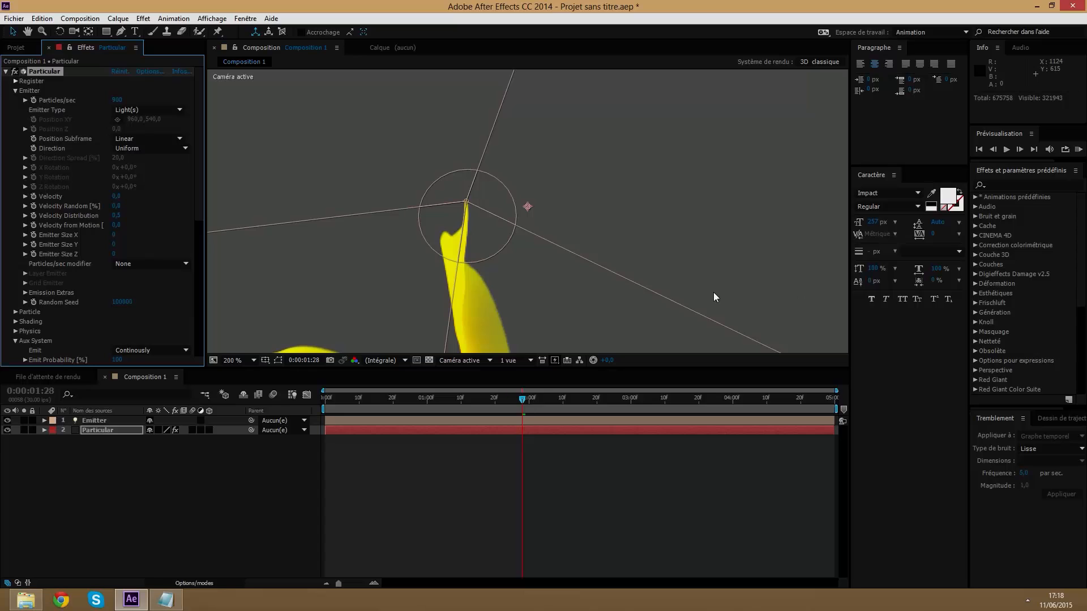
pyautogui.press(',')
pyautogui.press(',')
pyautogui.press(',')
pyautogui.press(',')
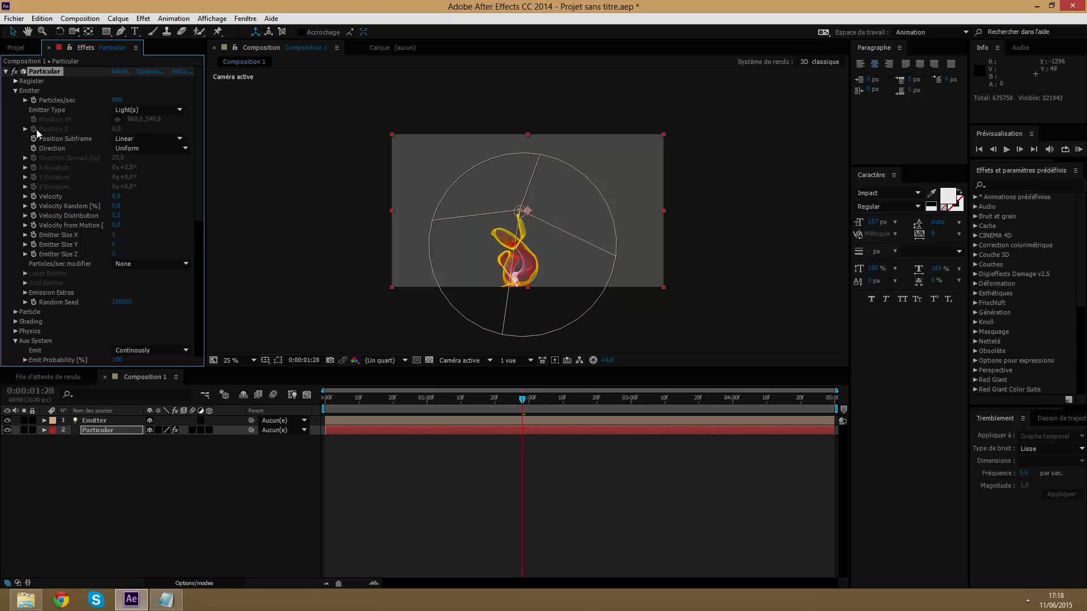
pyautogui.click(15, 91)
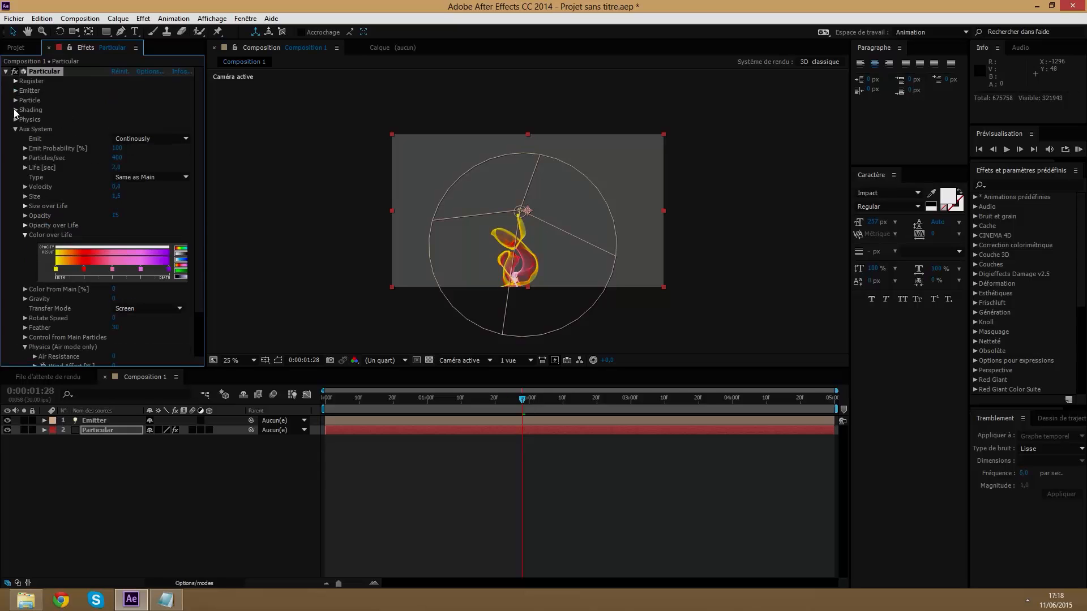
# Review the Turbulence Field values in Particular's Physics settings and check the trail at 0:00:03:29
pyautogui.click(16, 120)
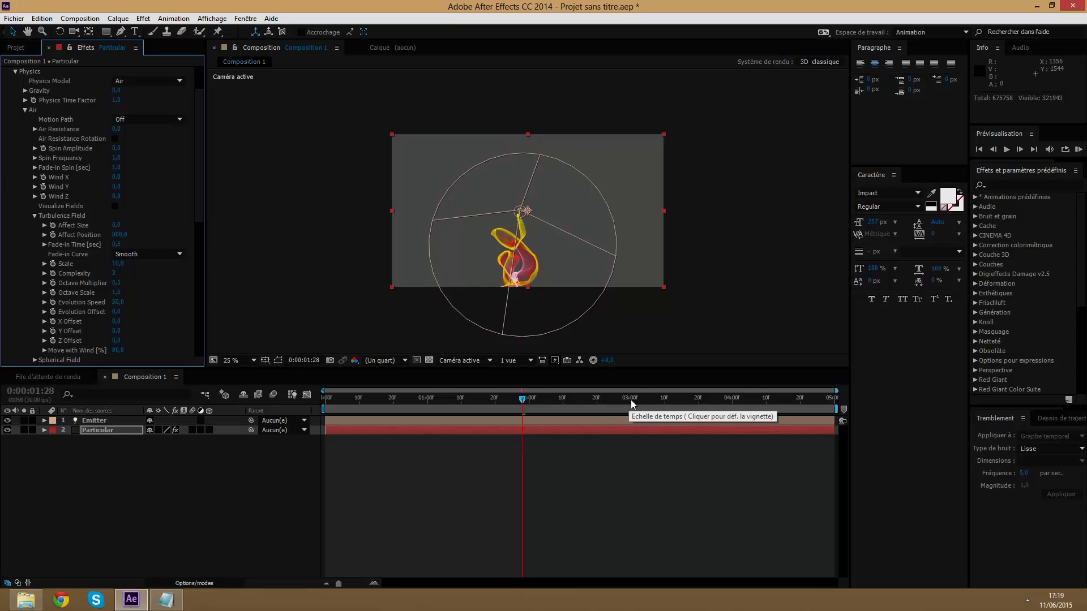
pyautogui.click(729, 399)
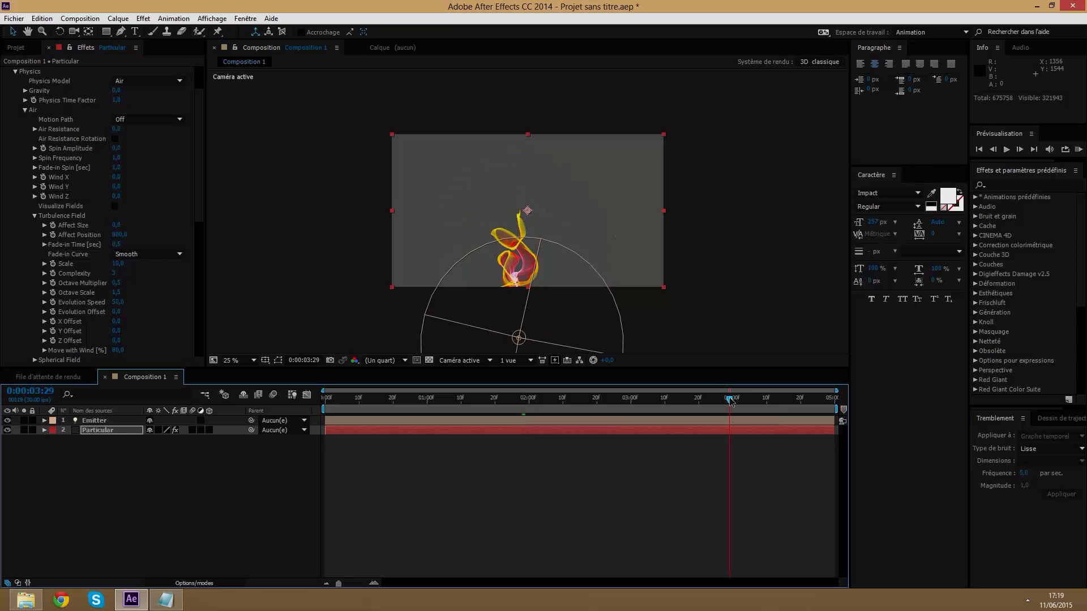
# Check the trail at 0:00:03:14, 0:00:03:00 and 0:00:02:03, and review Particular's Turbulence Field and Aux System values
pyautogui.click(679, 400)
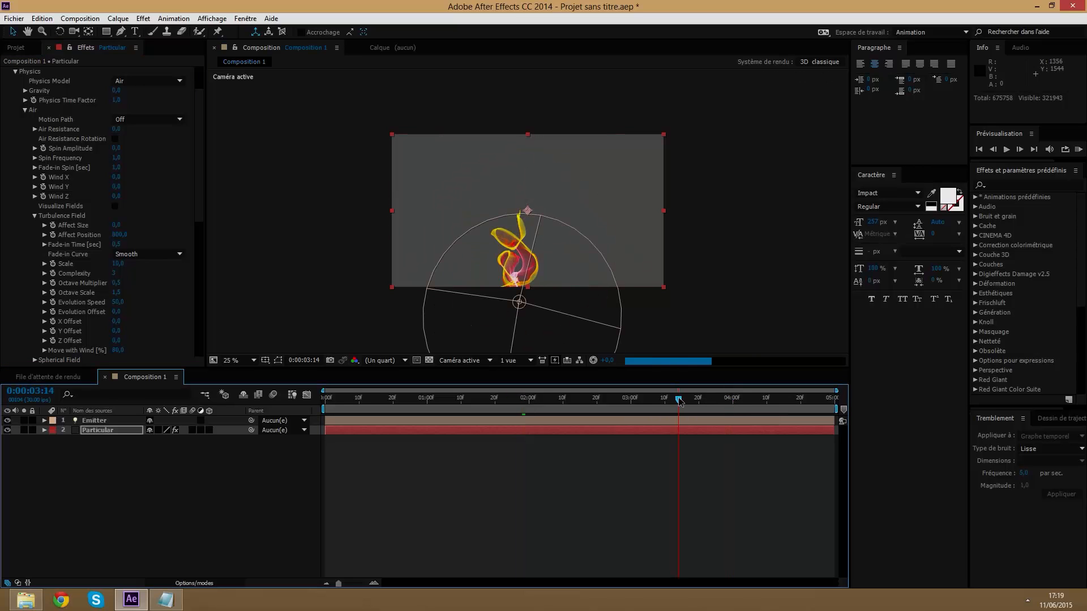
pyautogui.click(632, 399)
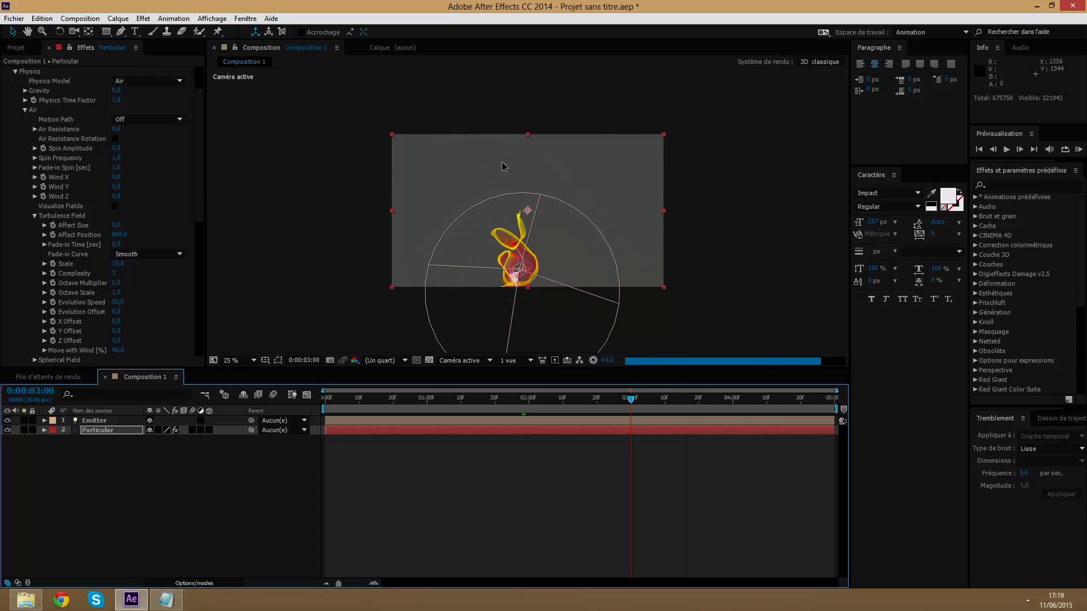
pyautogui.click(538, 403)
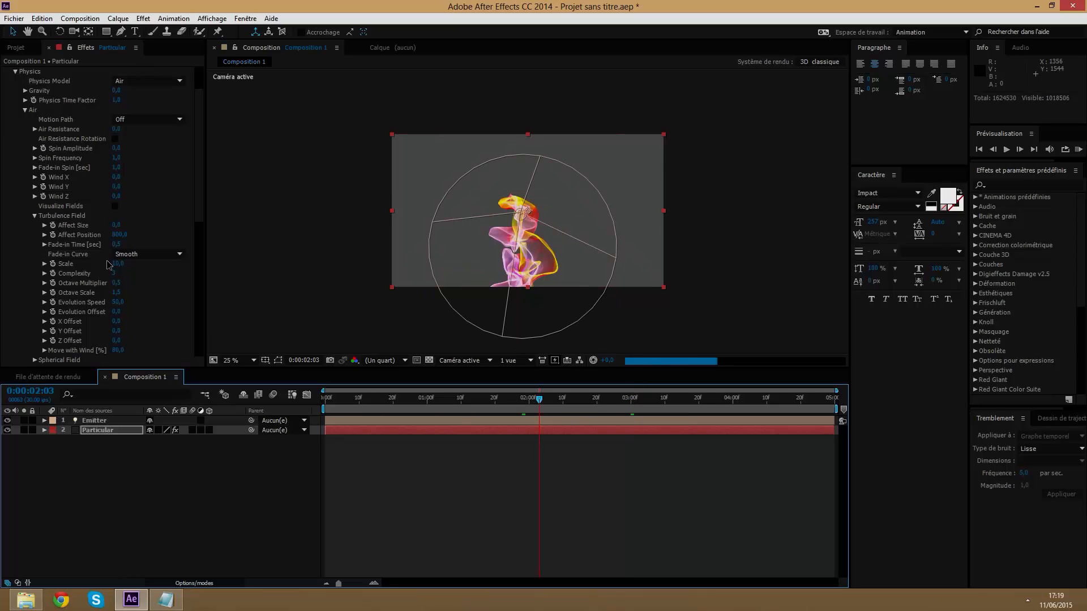
pyautogui.scroll(-3, 125, 311)
pyautogui.scroll(-4, 126, 311)
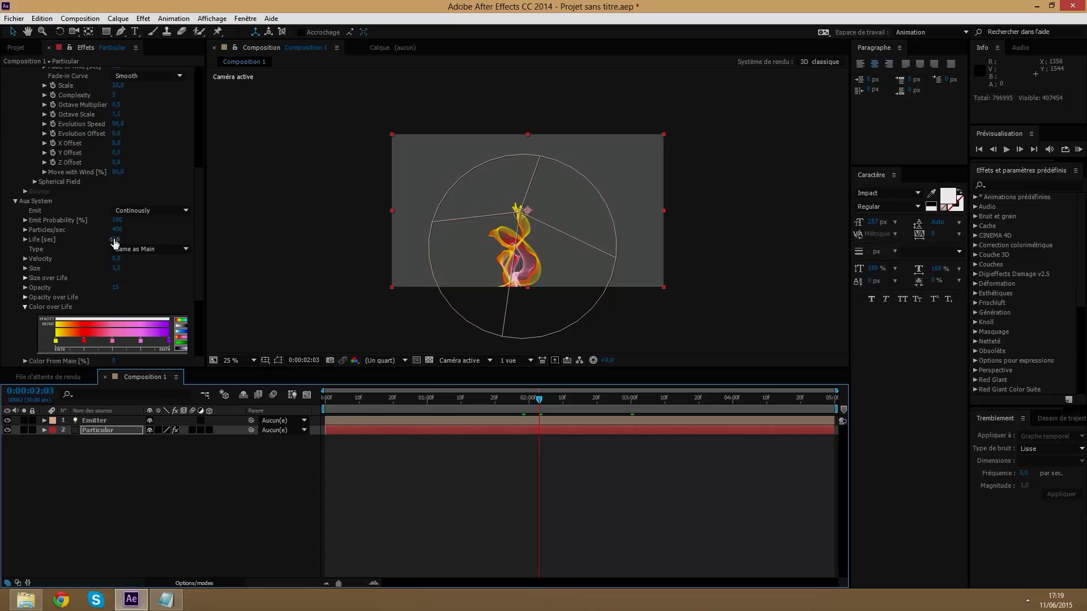
pyautogui.scroll(-4, 107, 201)
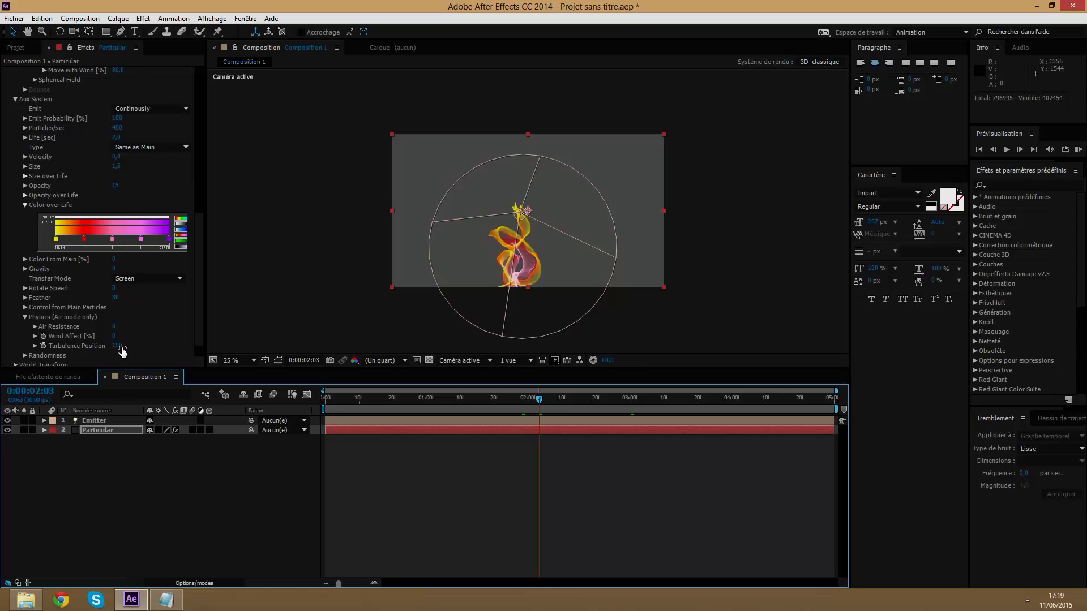
pyautogui.scroll(1, 118, 337)
pyautogui.scroll(10, 110, 295)
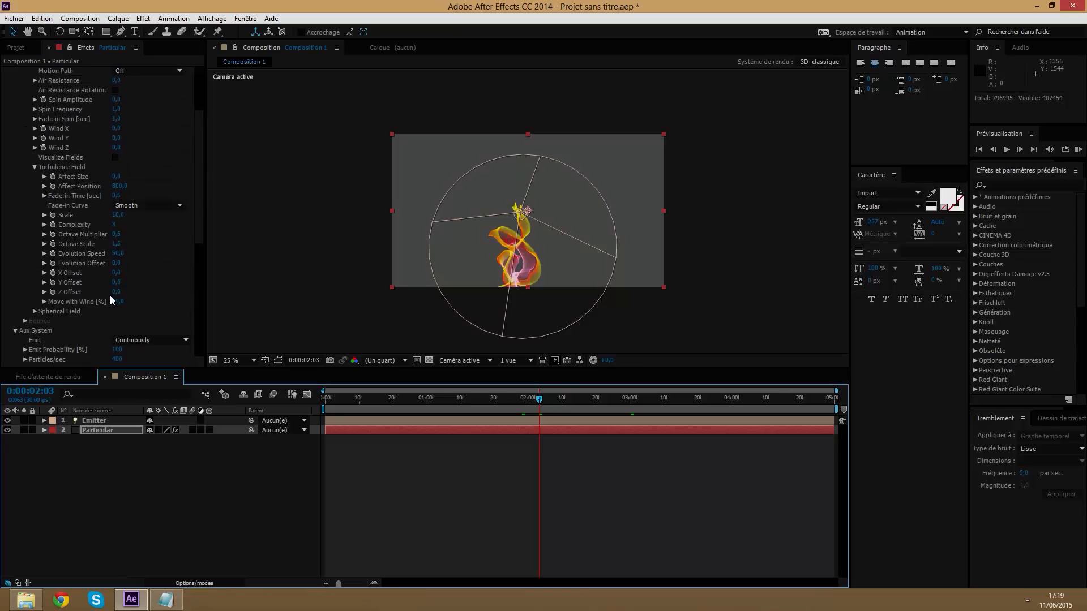
# Try the white-cyan-blue Color over Life preset on the Aux System, with the cyan stop moved closer to the white one
pyautogui.click(16, 120)
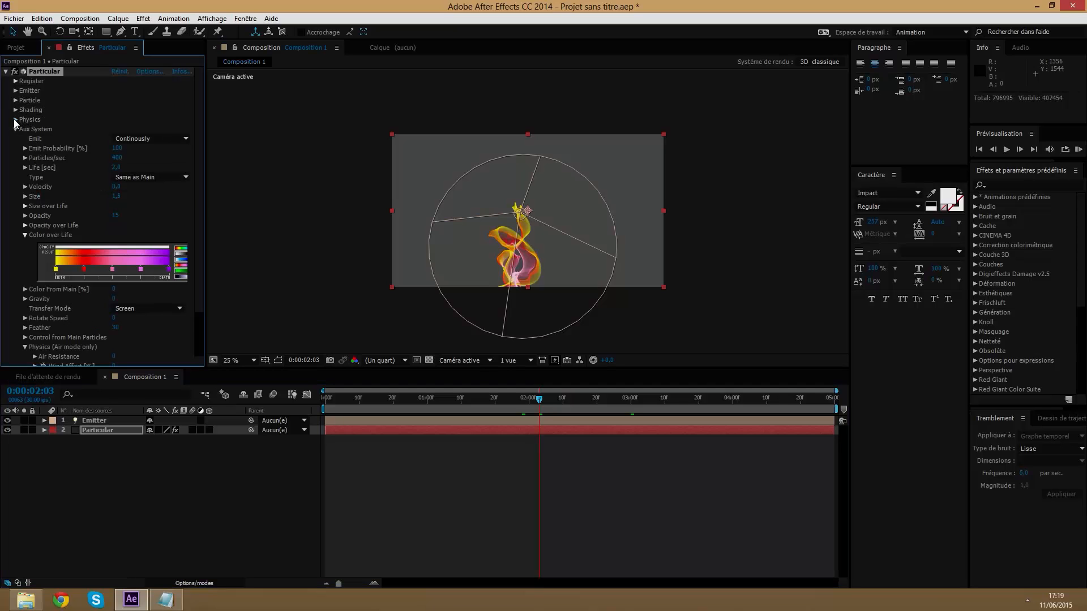
pyautogui.click(16, 130)
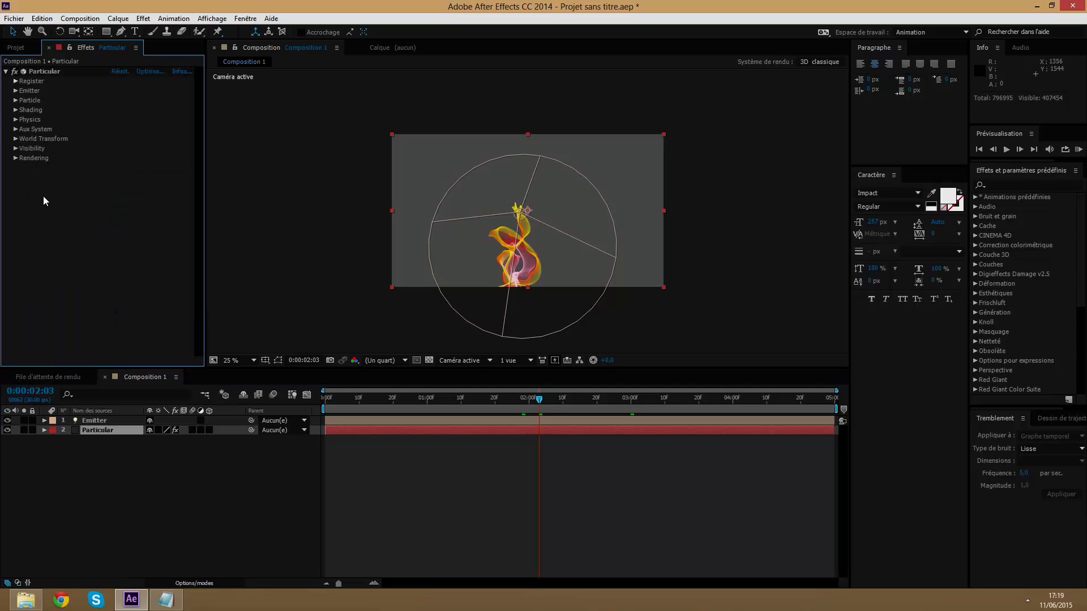
pyautogui.click(16, 129)
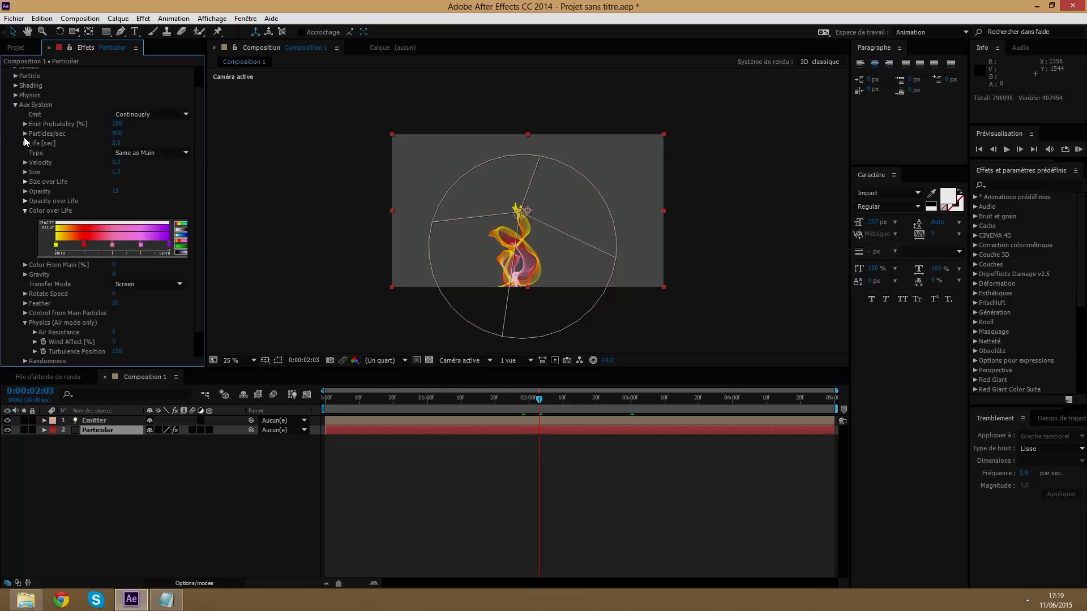
pyautogui.click(180, 239)
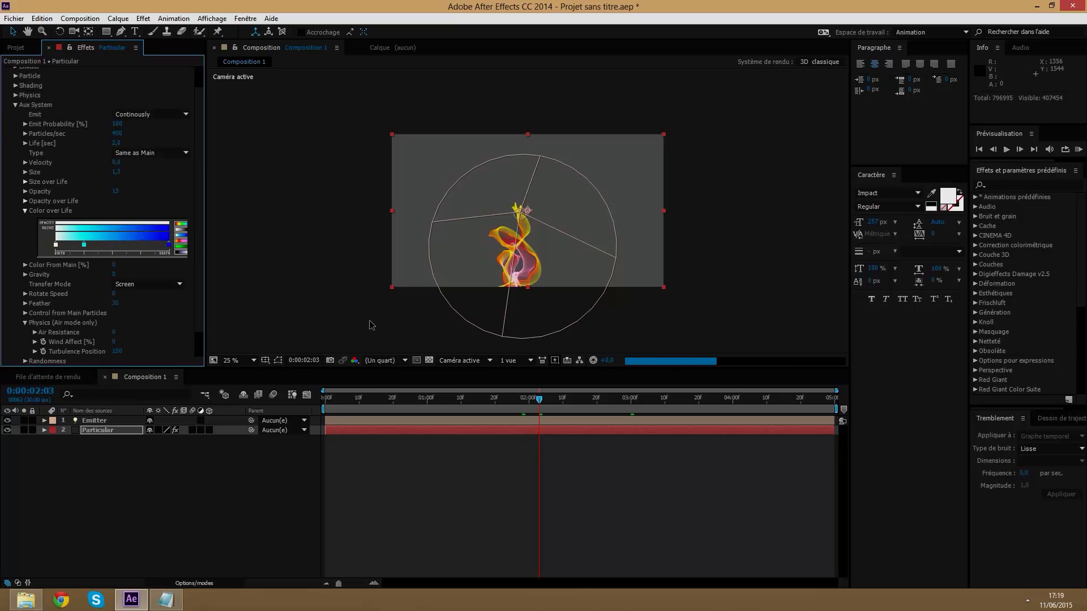
pyautogui.click(596, 408)
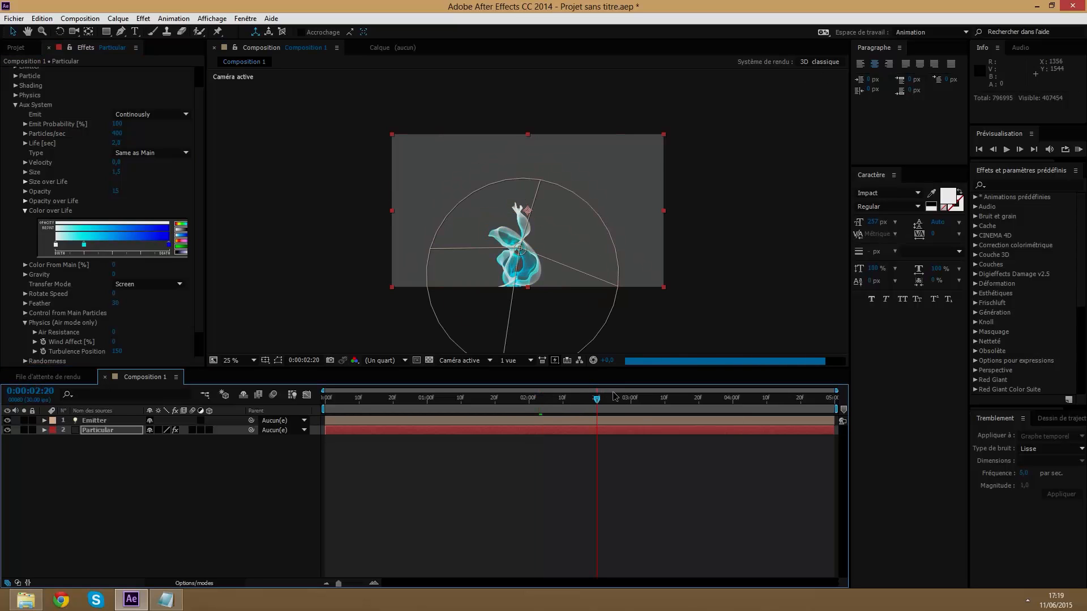
pyautogui.click(638, 400)
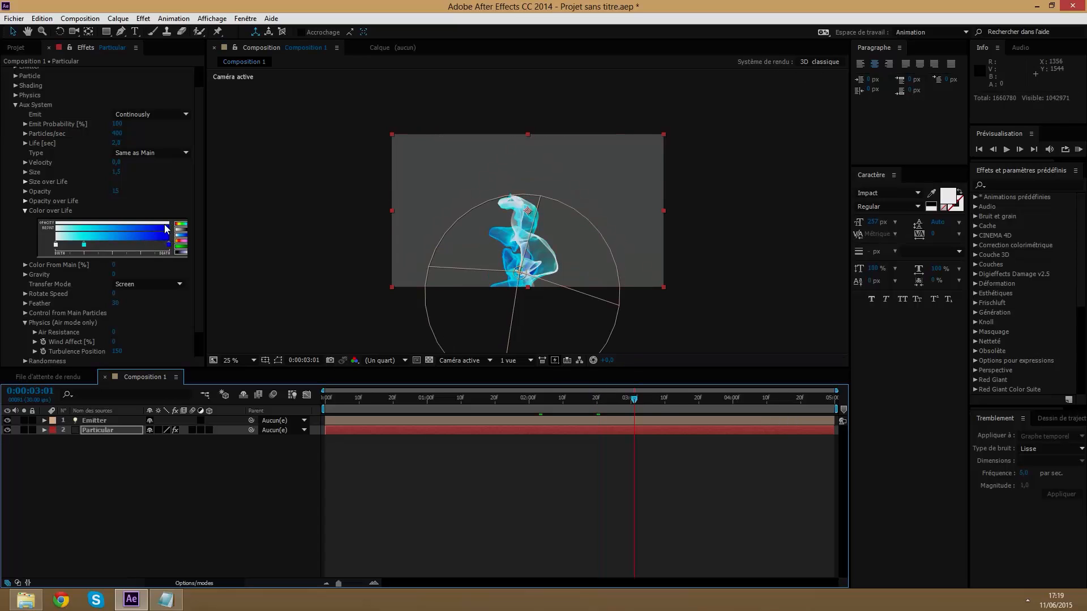
pyautogui.moveTo(84, 245); pyautogui.dragTo(64, 246)
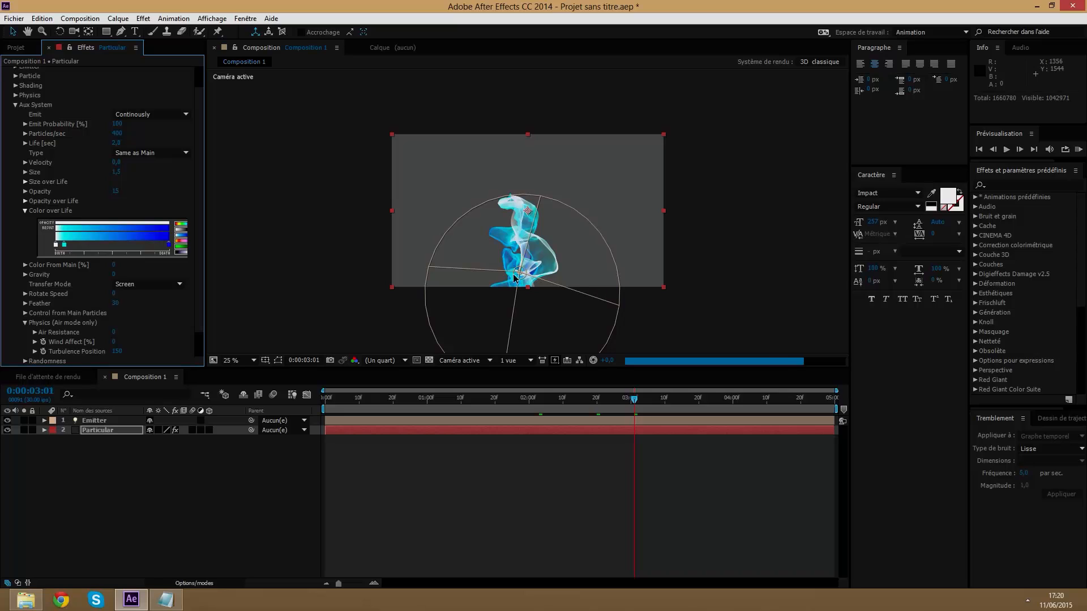
# Set the Aux System's Transfer Mode to Add and restore the yellow-red-pink-purple Color over Life preset
pyautogui.click(123, 284)
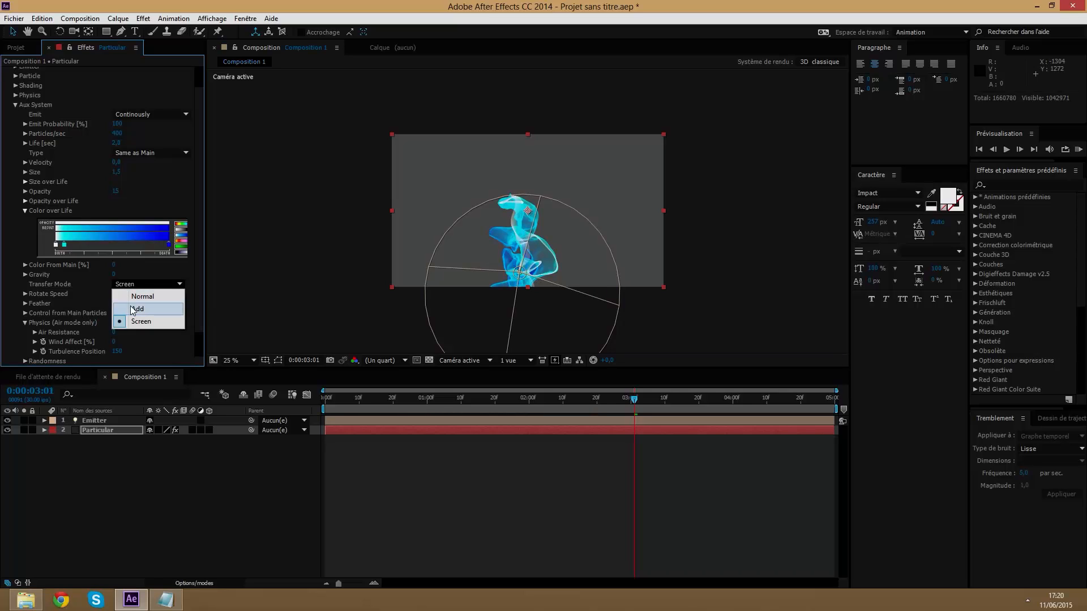
pyautogui.click(127, 308)
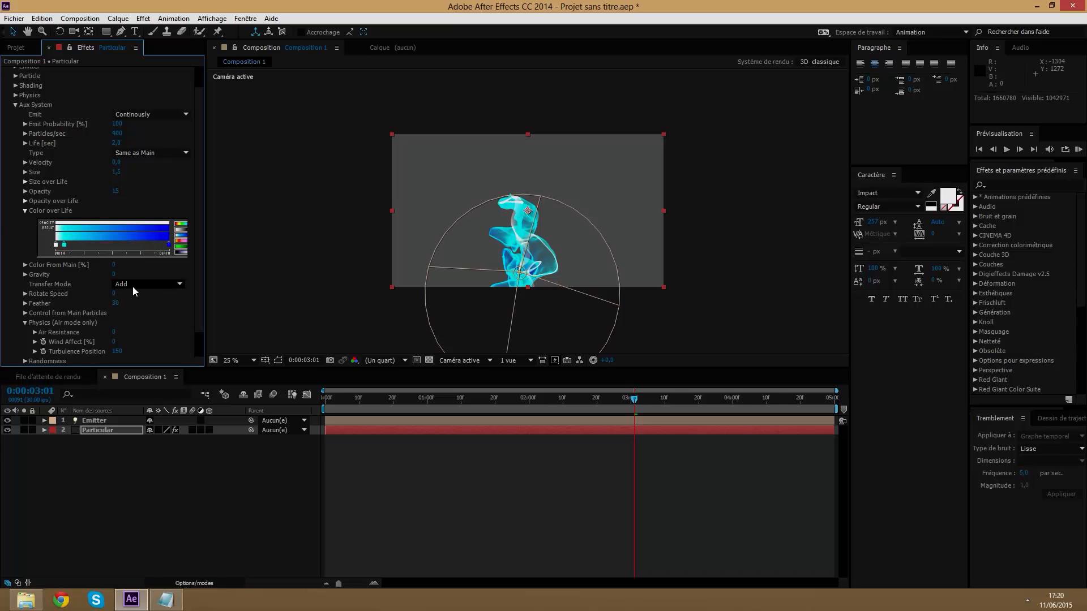
pyautogui.click(132, 286)
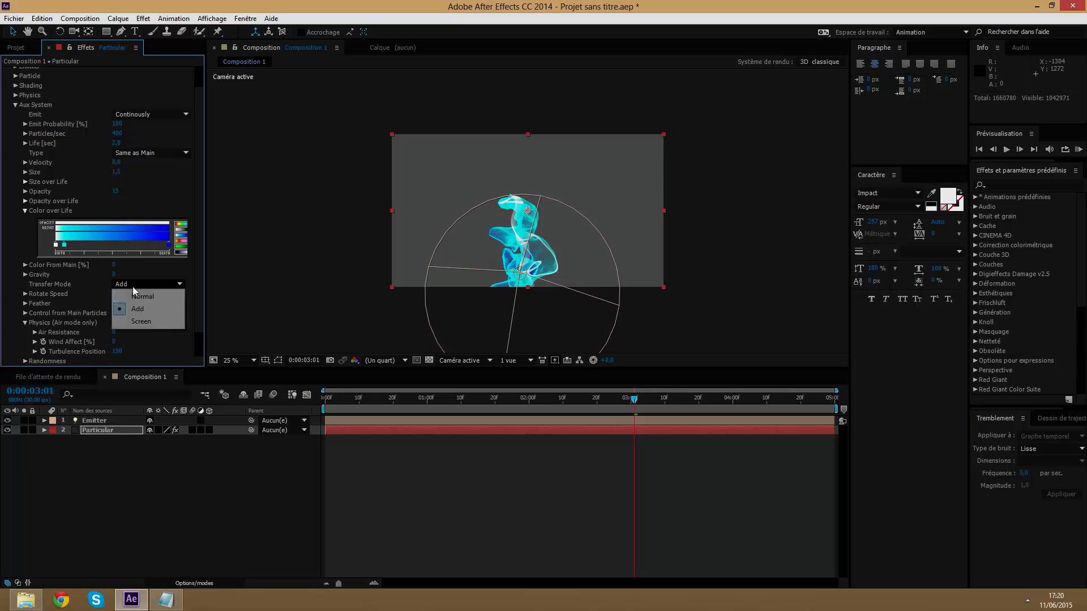
pyautogui.click(178, 244)
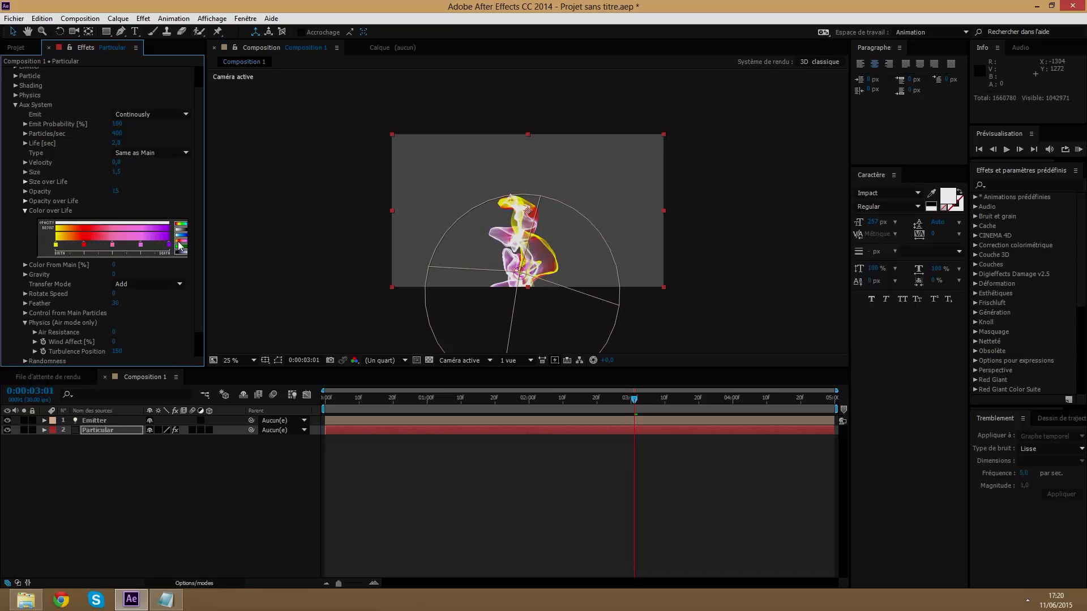
# Open the Particular layer in its own viewer and check the trail at 0:00:01:24 and 0:00:02:03
pyautogui.press('KP_Enter')
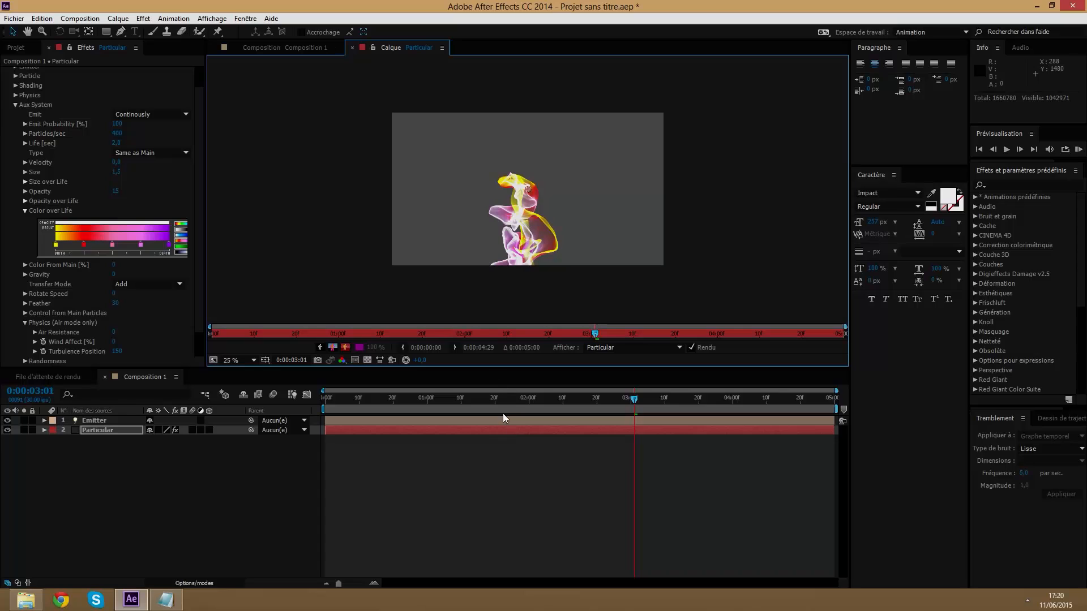
pyautogui.click(508, 405)
pyautogui.click(550, 412)
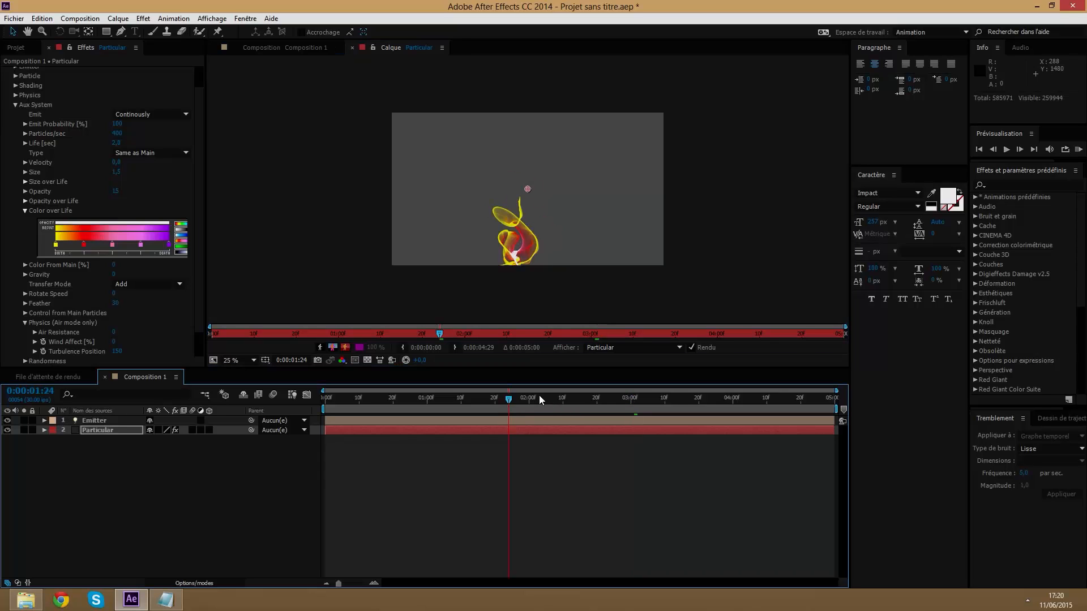
pyautogui.click(538, 408)
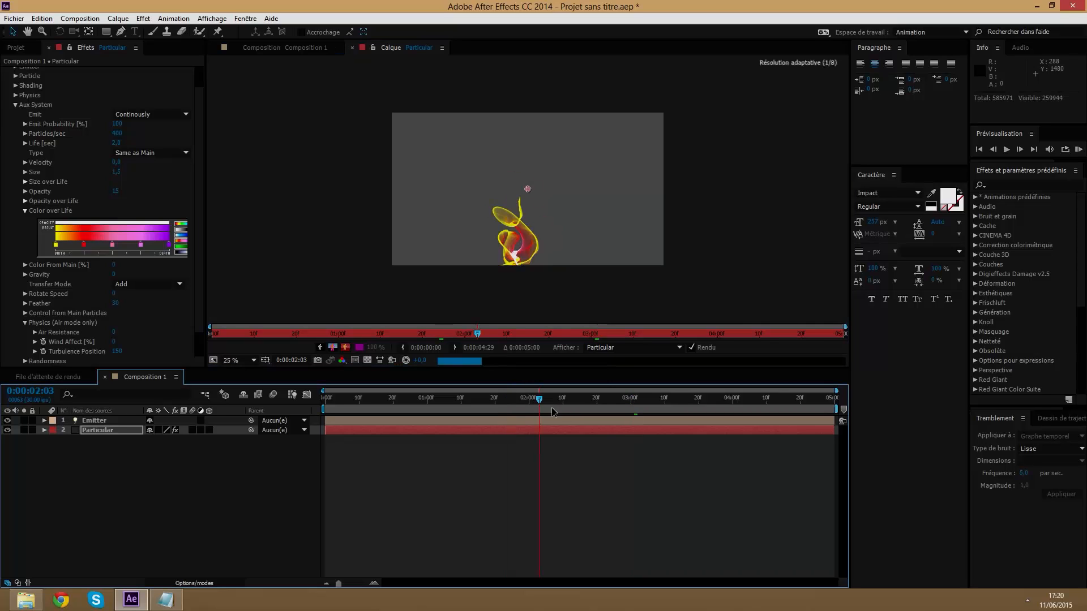
pyautogui.click(135, 287)
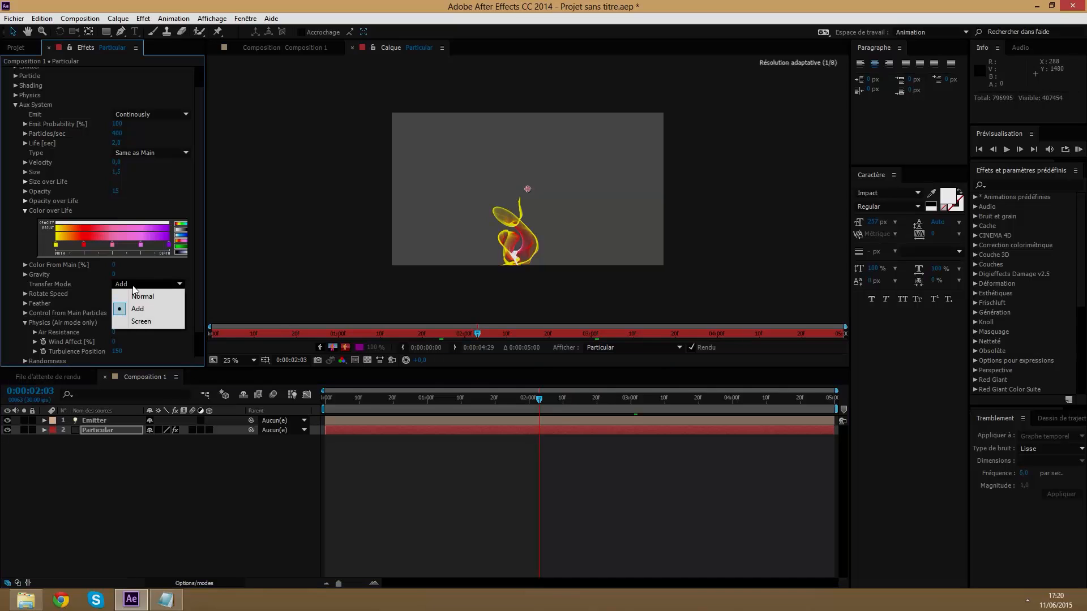
pyautogui.click(270, 280)
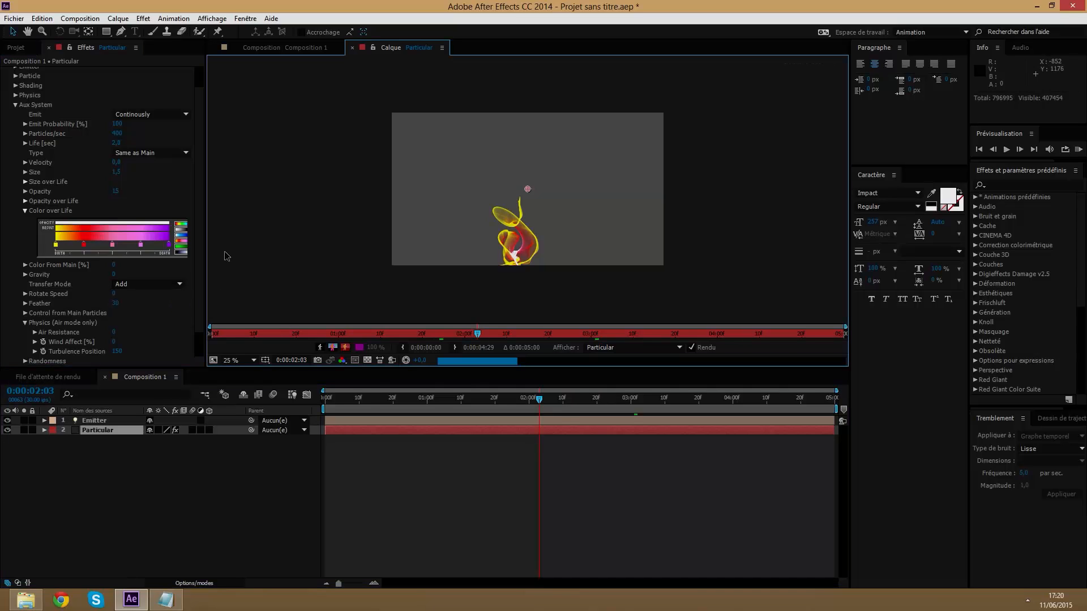
# Try the white-cyan-blue Color over Life preset at 0:00:02:17 and 0:00:02:28, and return to the yellow-red-pink-purple one
pyautogui.click(179, 238)
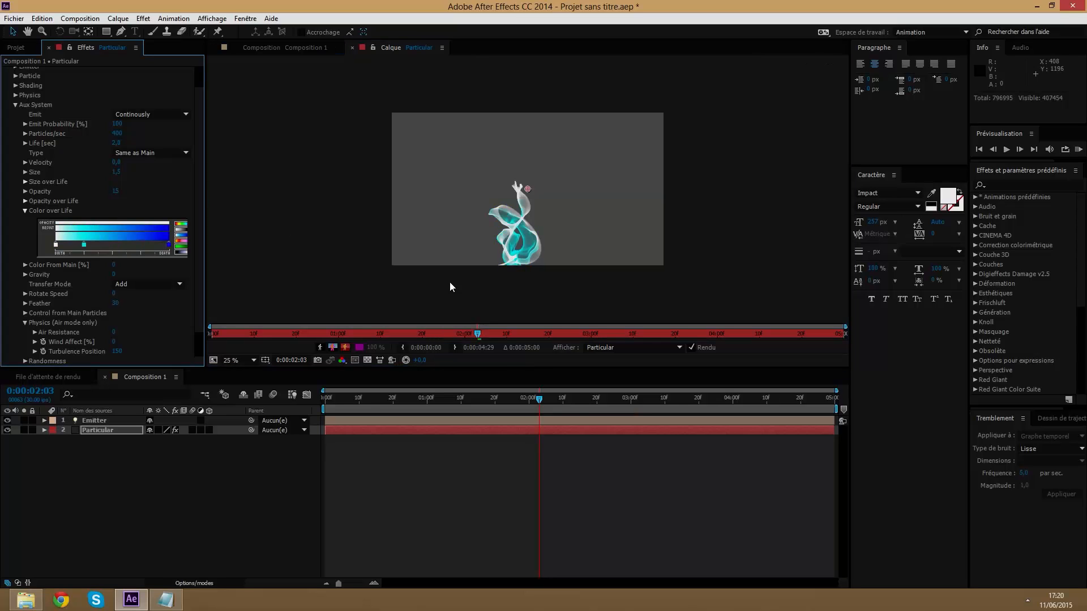
pyautogui.click(586, 400)
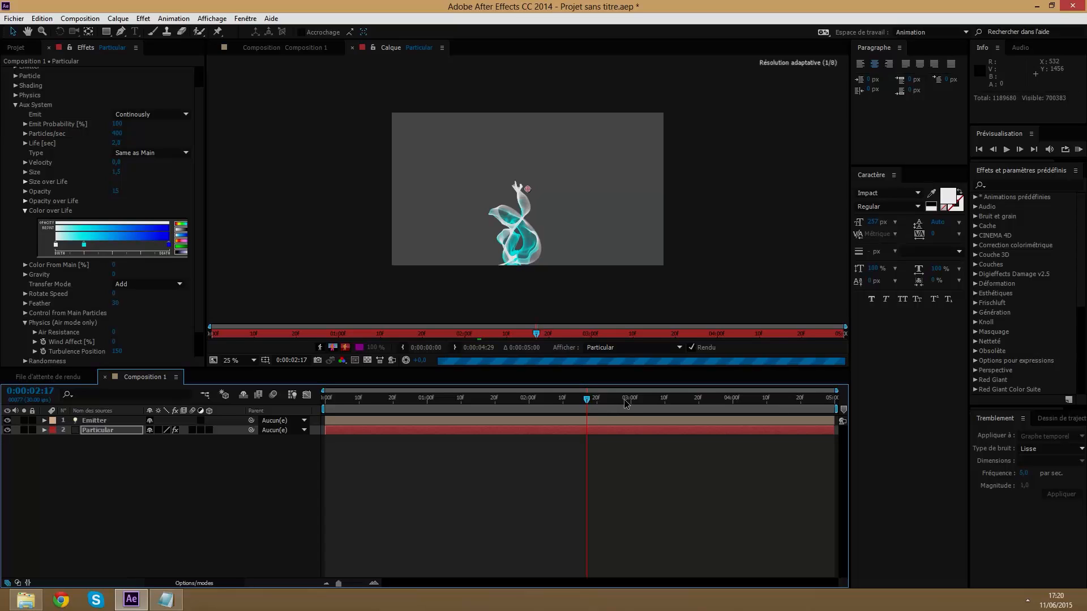
pyautogui.click(624, 400)
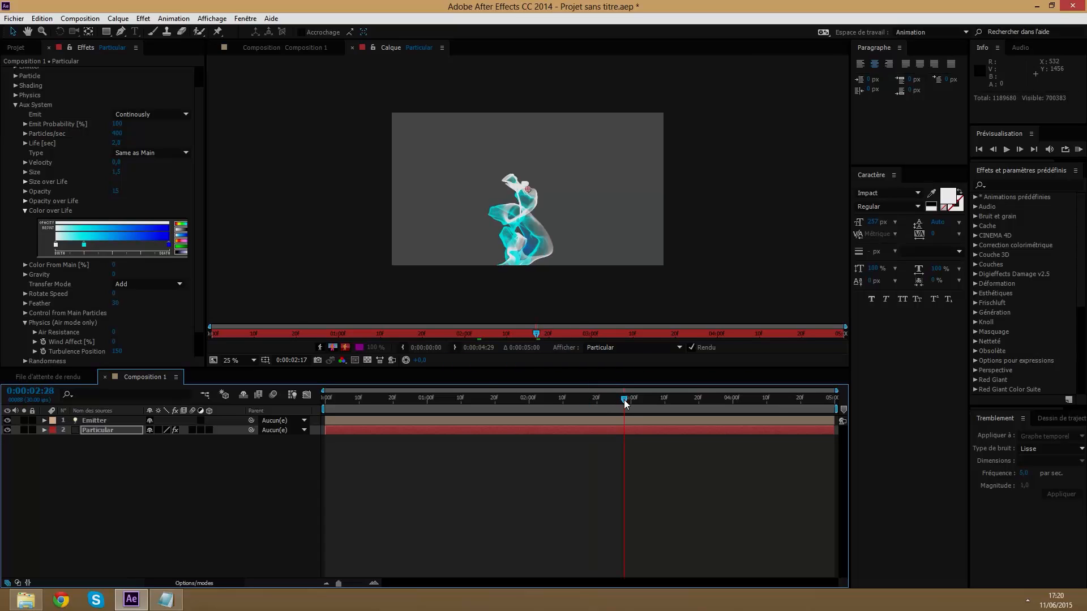
pyautogui.click(181, 245)
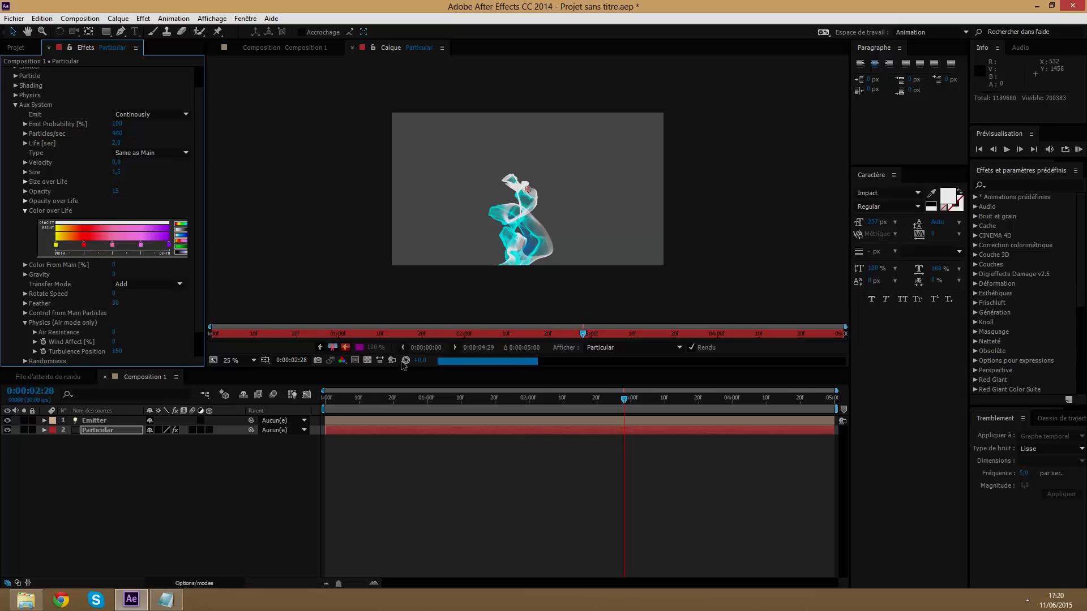
# Precompose the Emitter and Particular layers as "Particualr 1", moving all attributes into the new composition
pyautogui.click(209, 470)
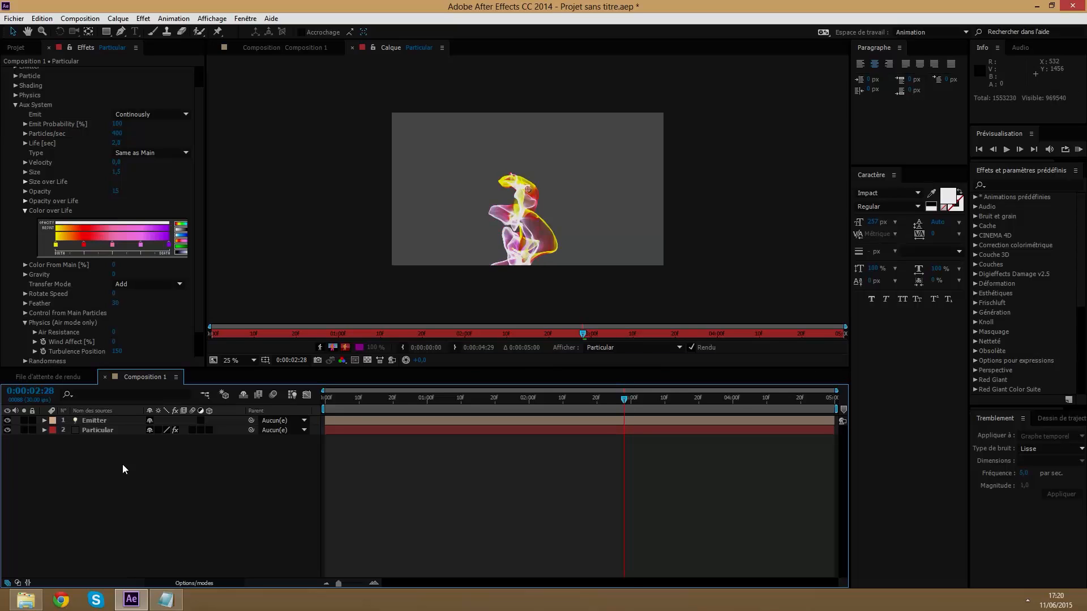
pyautogui.moveTo(92, 442)
pyautogui.mouseDown()
pyautogui.moveTo(114, 411)
pyautogui.moveTo(104, 455)
pyautogui.mouseUp()
pyautogui.moveTo(96, 500); pyautogui.dragTo(110, 432)
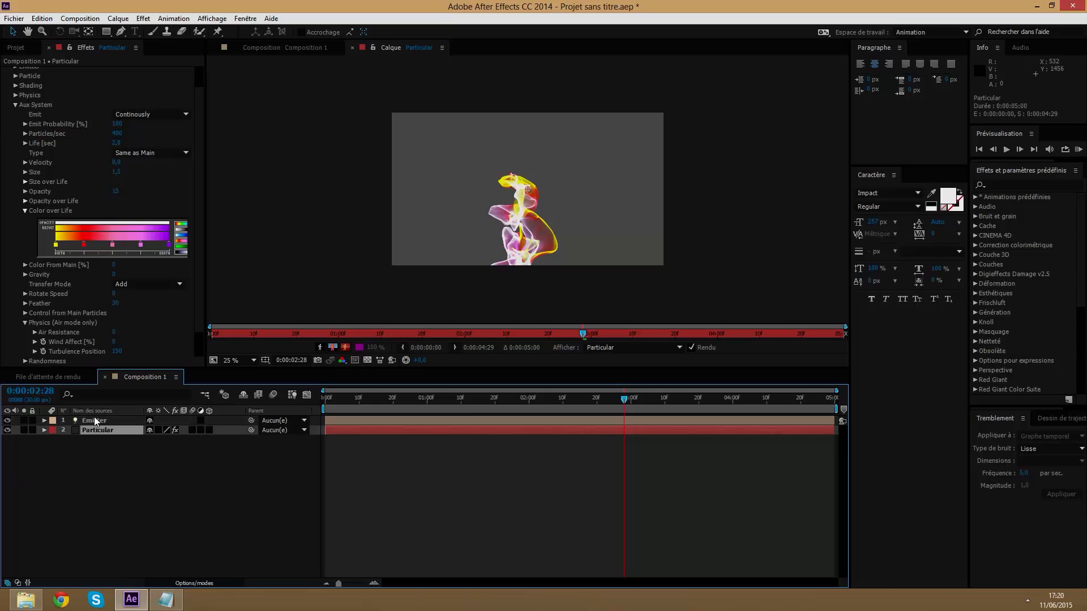
pyautogui.keyDown('ctrl'); pyautogui.click(97, 420); pyautogui.keyUp('ctrl')
pyautogui.moveTo(112, 475); pyautogui.dragTo(112, 426)
pyautogui.rightClick(112, 427)
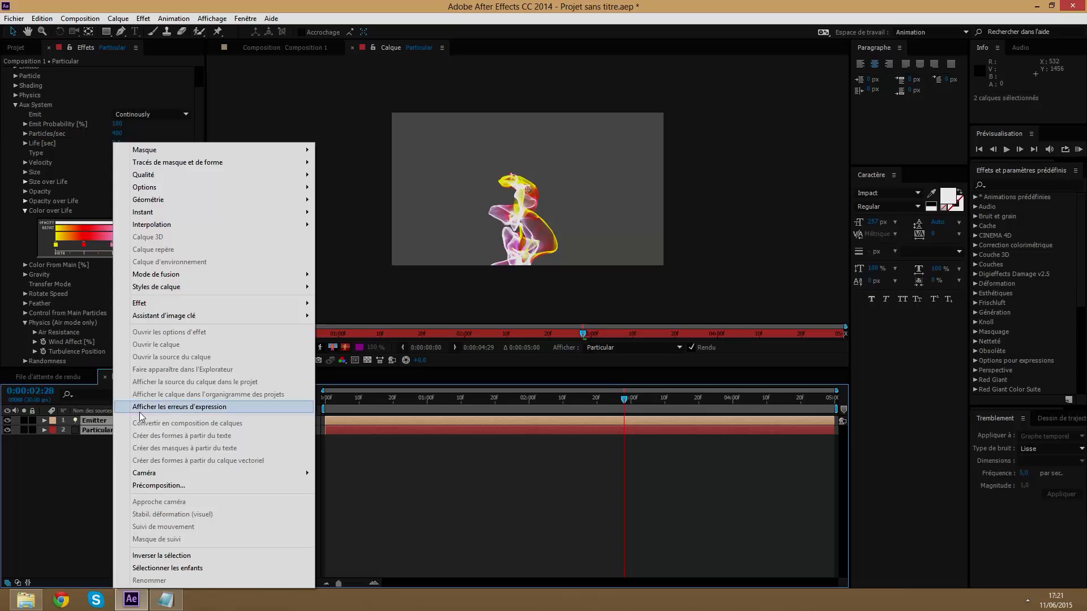
pyautogui.click(166, 486)
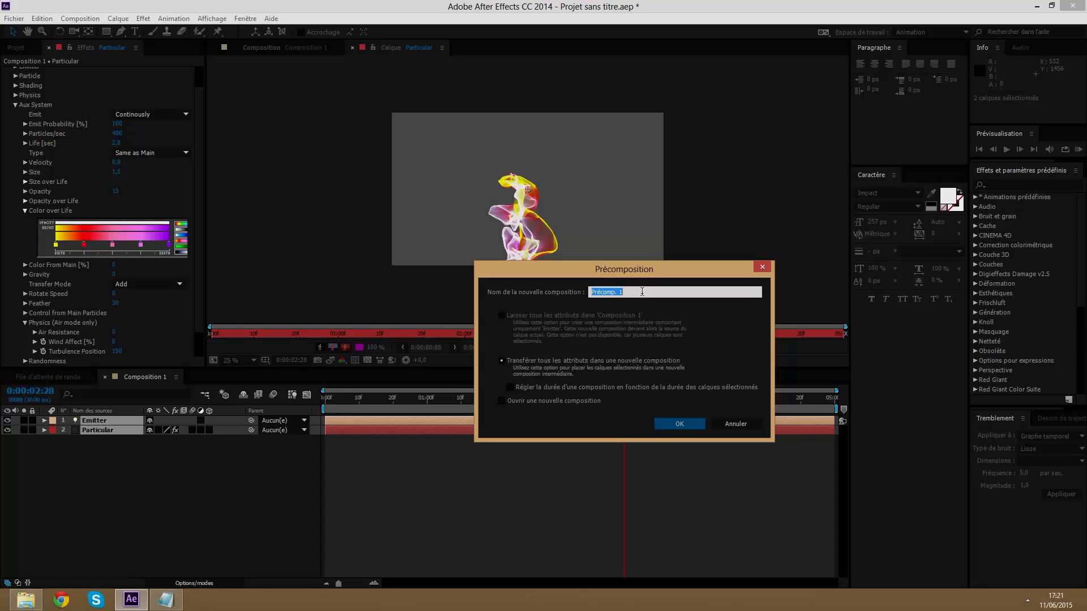
pyautogui.press('BackSpace')
pyautogui.click(668, 425)
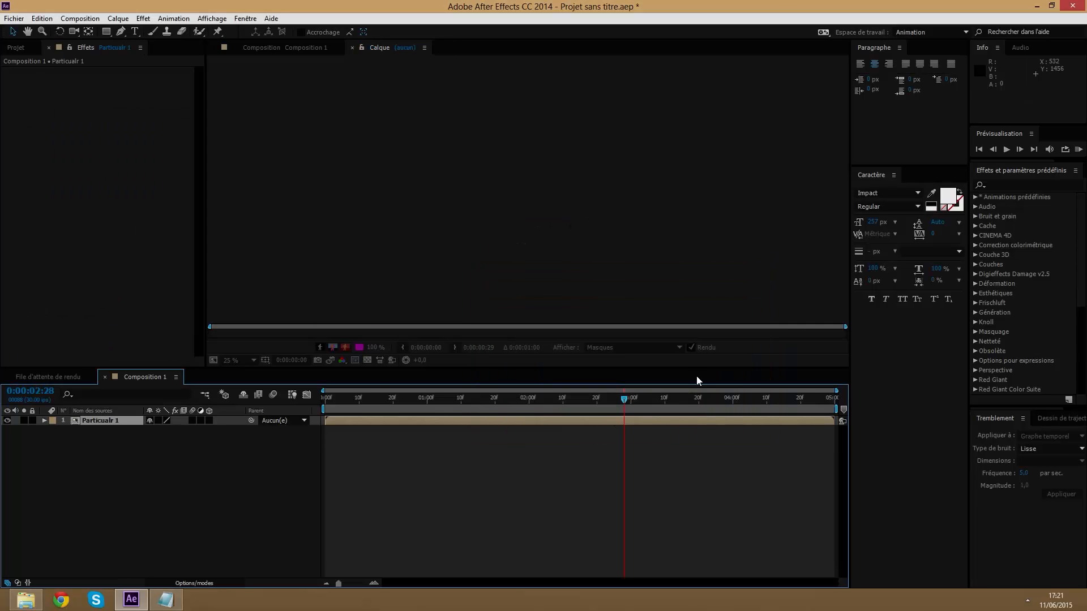
# Return the viewer to Composition 1 and check the precomposed trail at several times from 0:00:00:15 onward
pyautogui.click(226, 470)
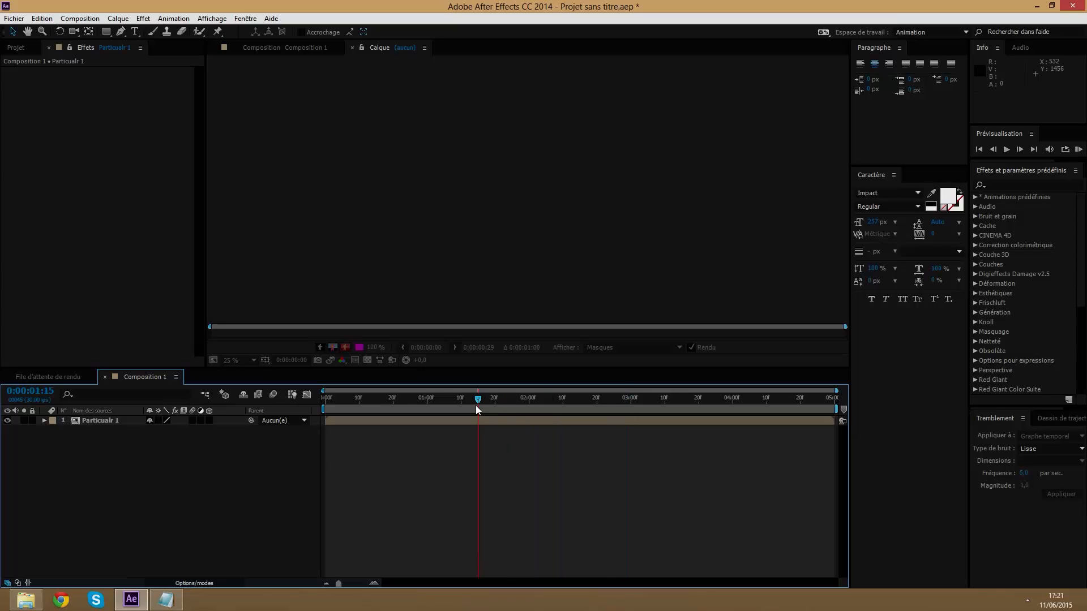
pyautogui.click(376, 397)
pyautogui.click(307, 50)
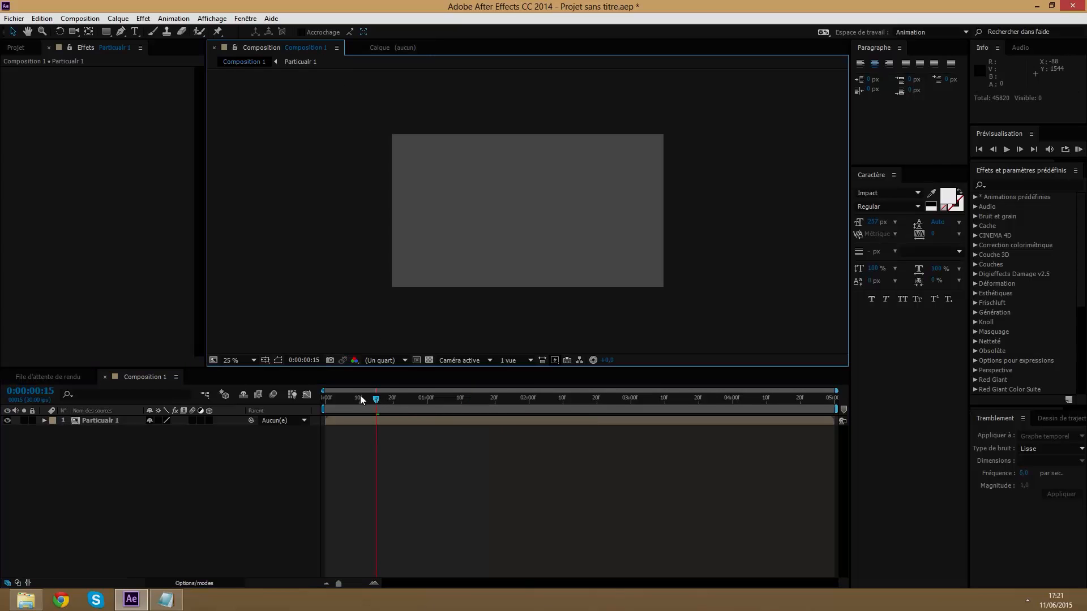
pyautogui.click(454, 400)
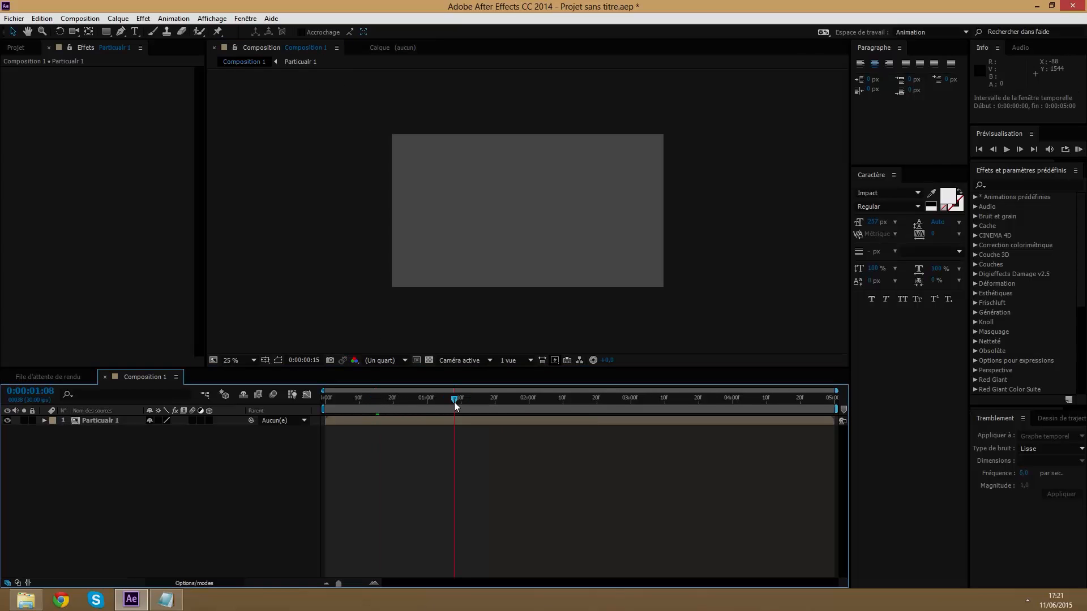
pyautogui.click(498, 399)
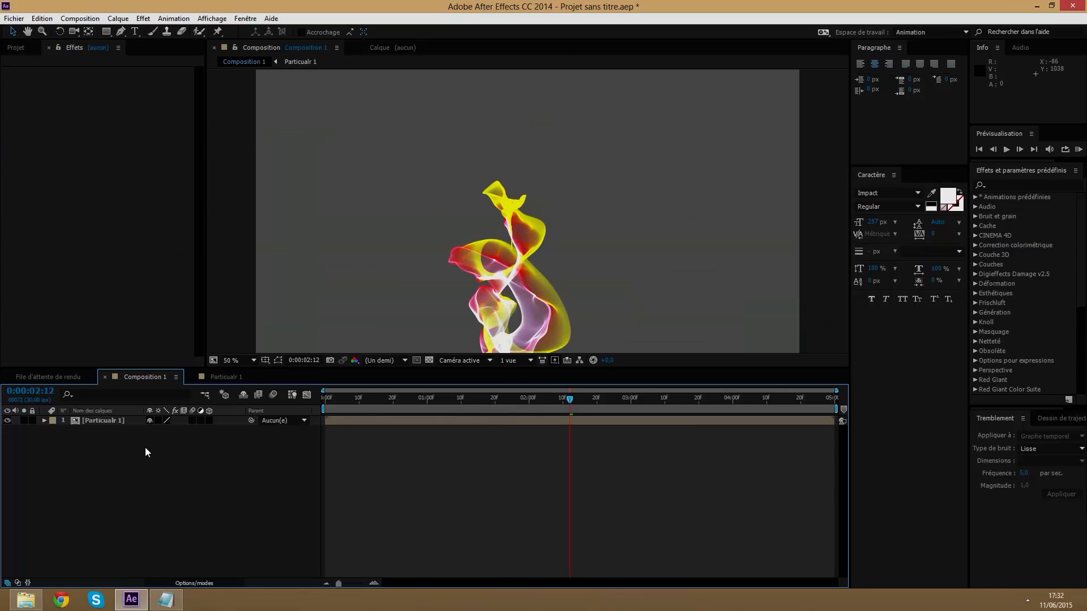
# Create a composition-sized solid named "Part" and place it below the Particualr 1 layer
pyautogui.rightClick(132, 444)
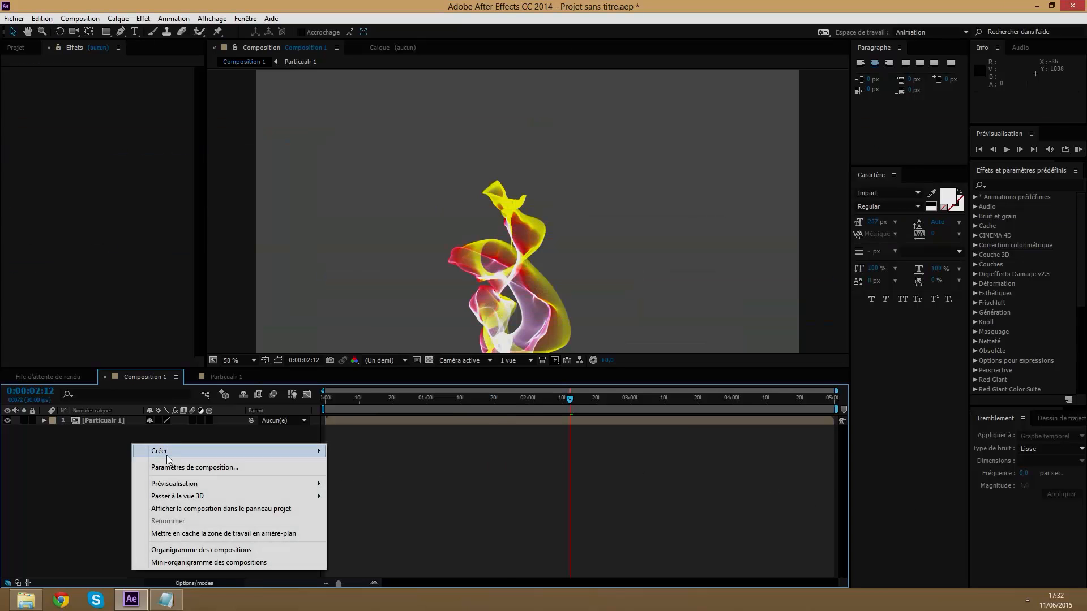
pyautogui.moveTo(179, 453)
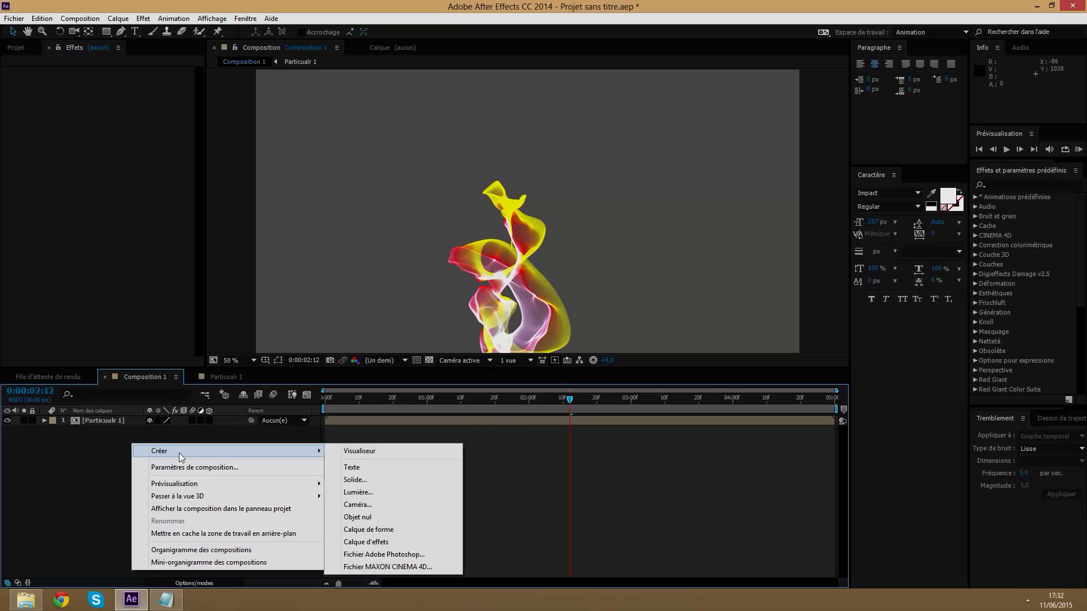
pyautogui.click(358, 479)
pyautogui.write('Part')
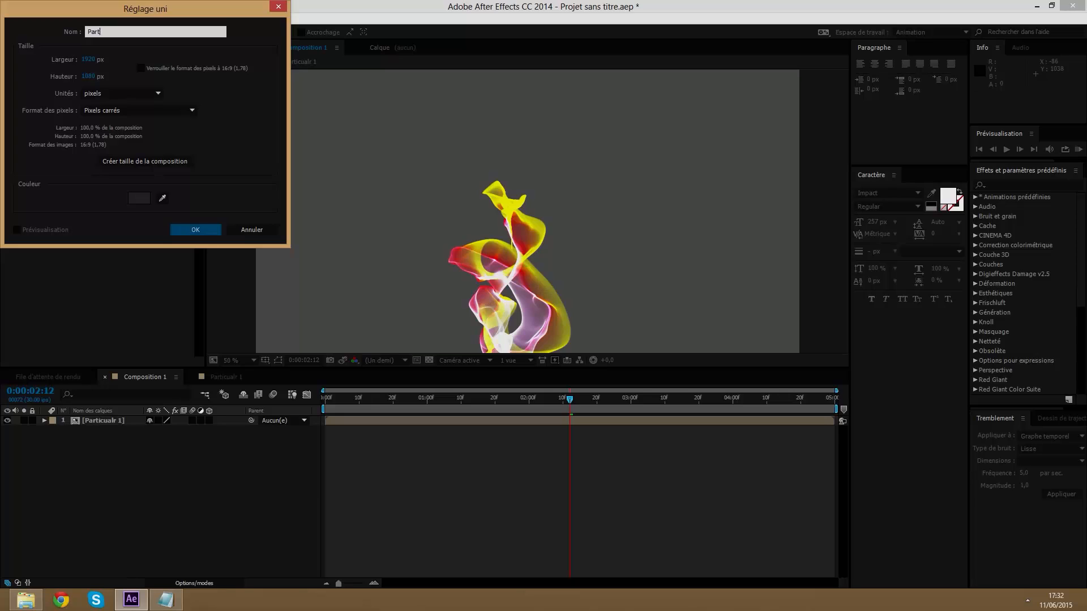
pyautogui.press('Return')
pyautogui.moveTo(122, 429); pyautogui.dragTo(113, 431)
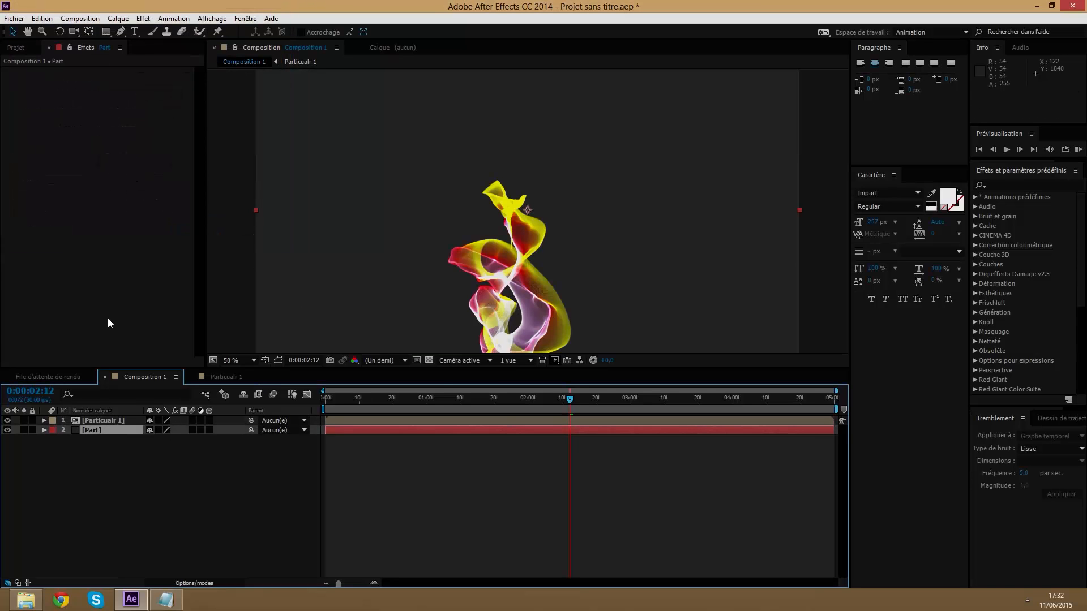
# Apply Trapcode Particular to the Part solid and set its emitter to 1000 particles per second
pyautogui.click(143, 18)
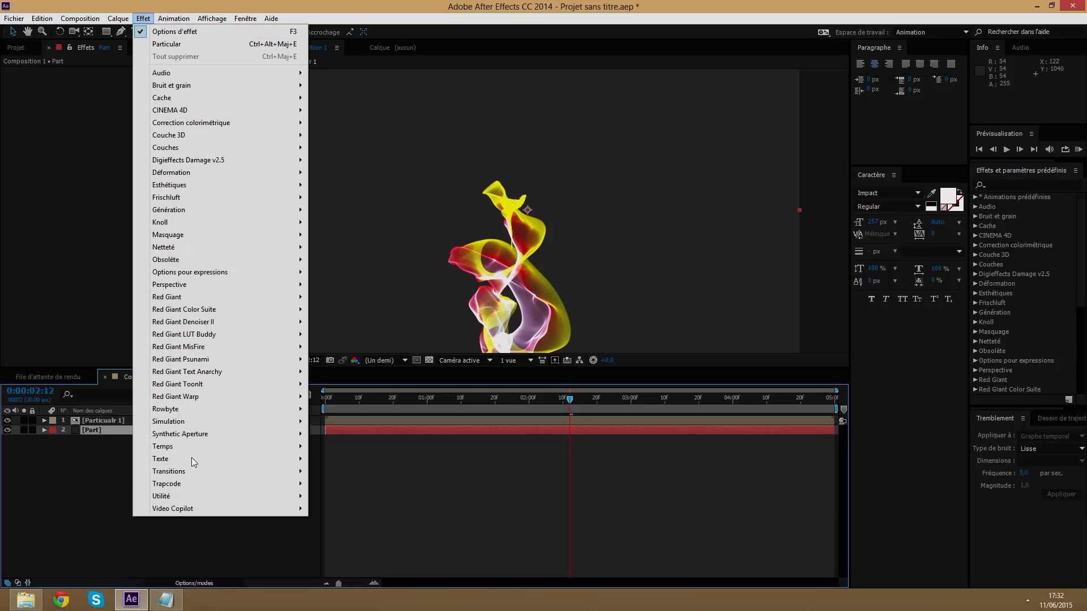
pyautogui.moveTo(277, 484)
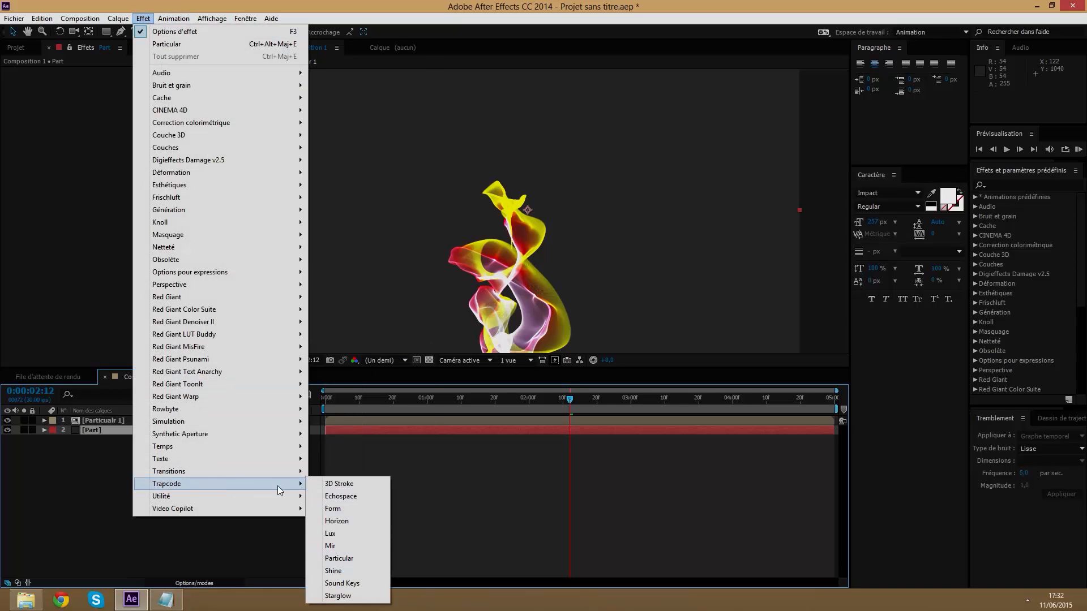
pyautogui.click(343, 558)
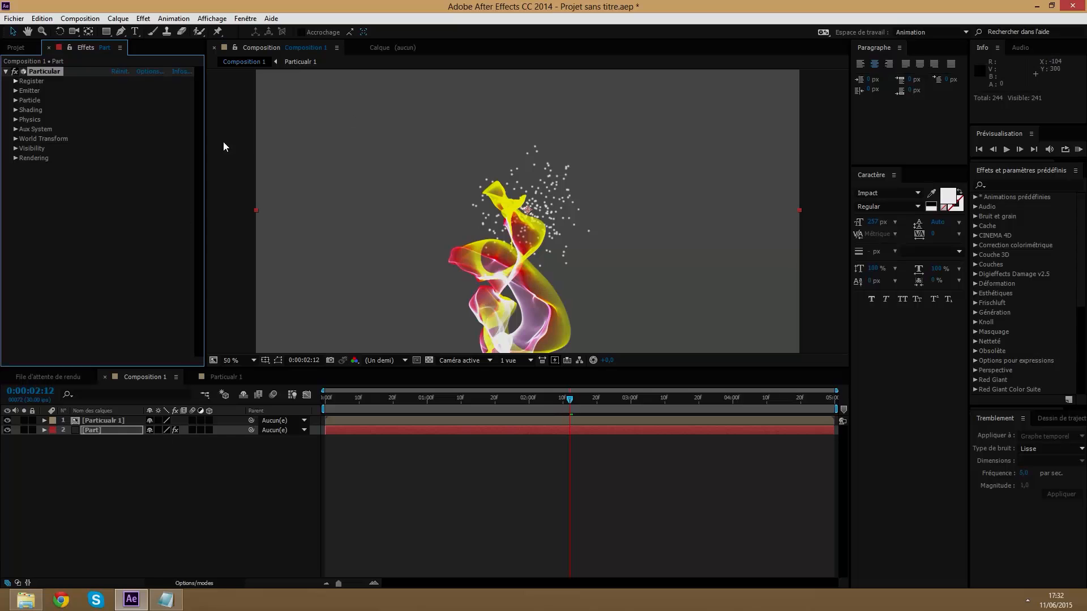
pyautogui.click(15, 90)
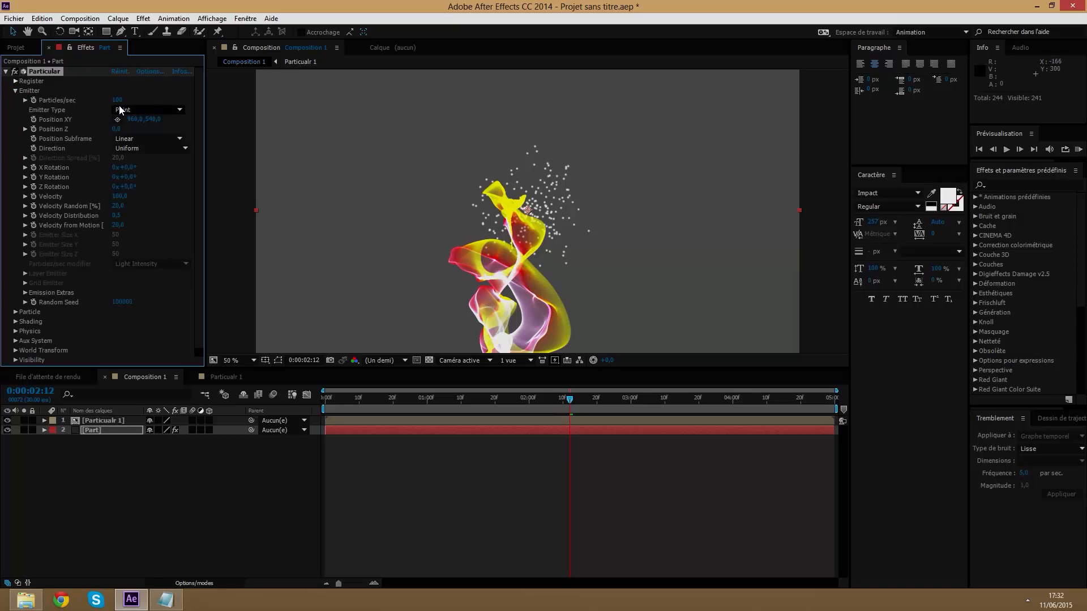
pyautogui.click(120, 101)
pyautogui.write('100')
pyautogui.press('Return')
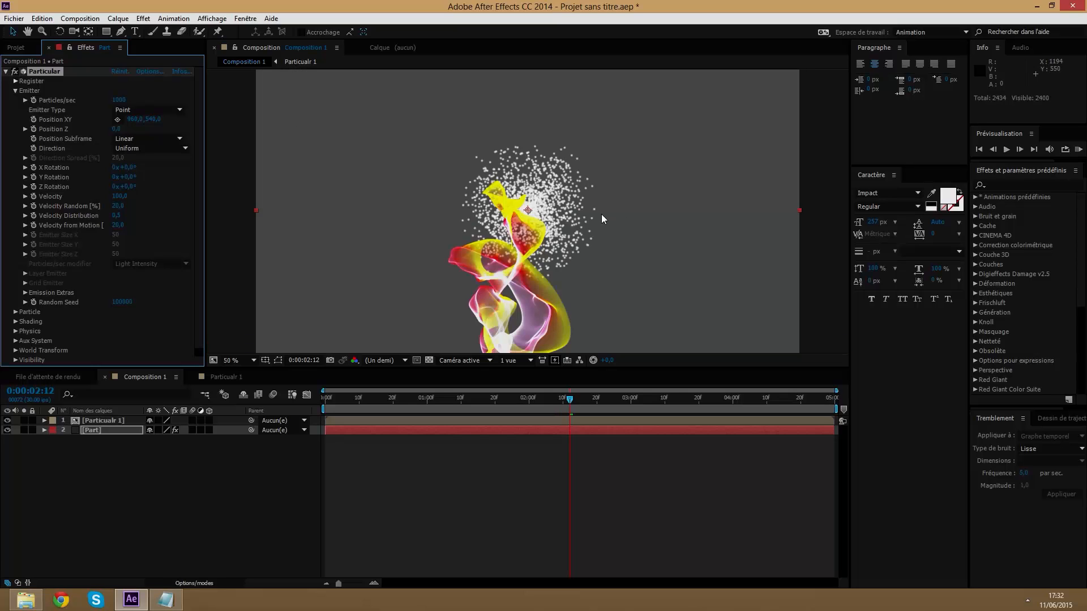
# Set the Particular emitter type to Layer and expand the Layer Emitter settings
pyautogui.click(132, 109)
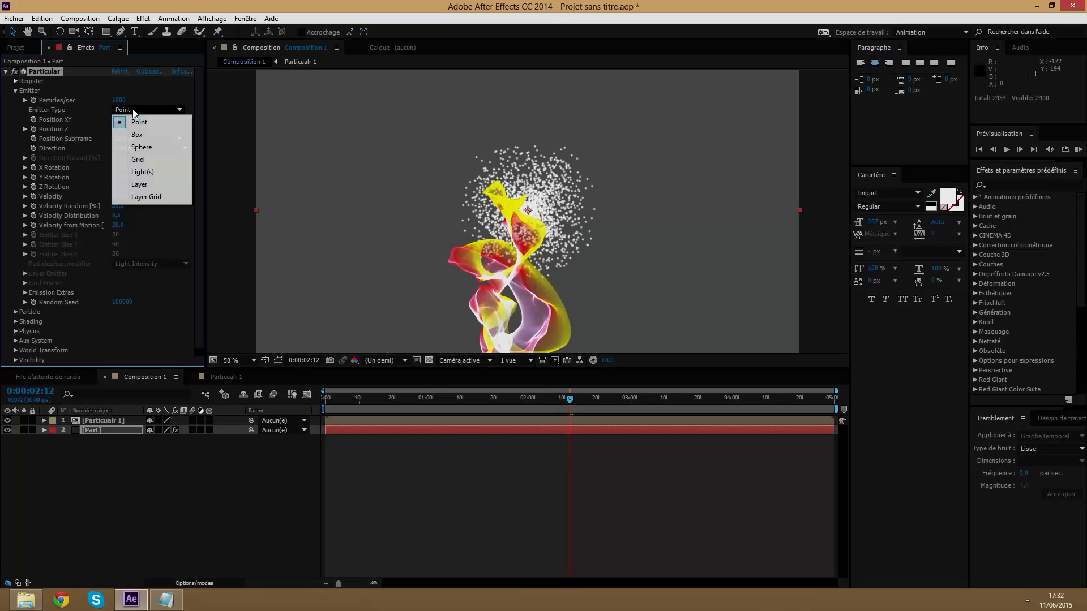
pyautogui.click(149, 185)
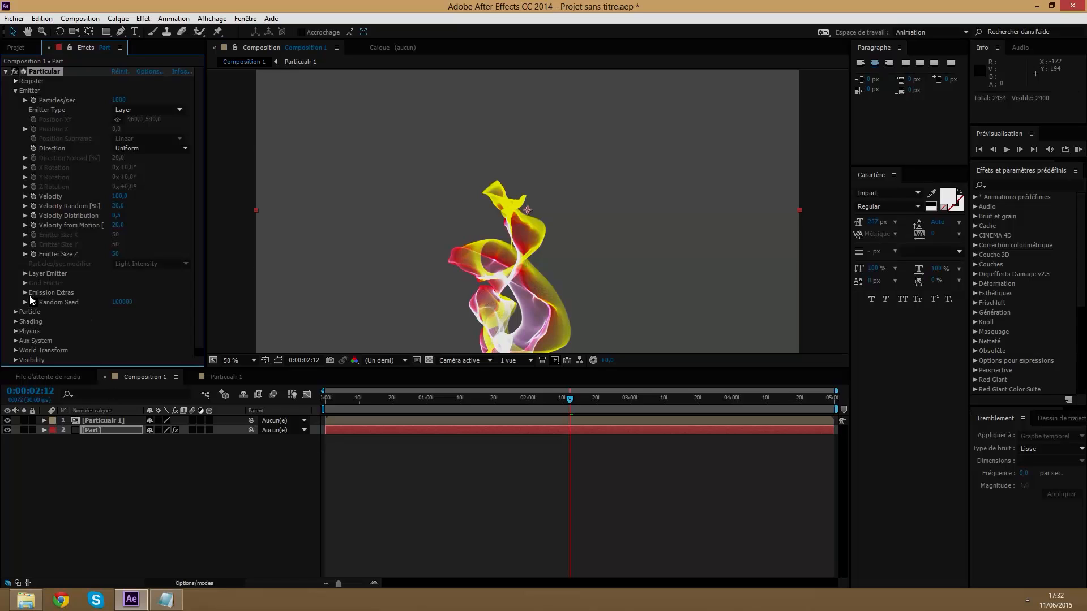
pyautogui.click(25, 273)
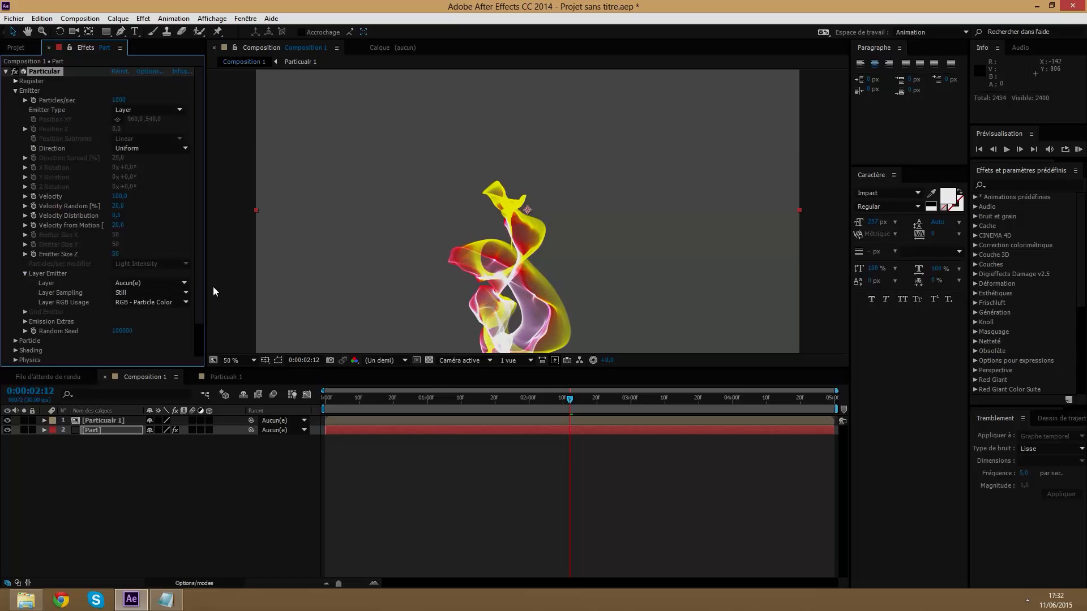
pyautogui.click(156, 284)
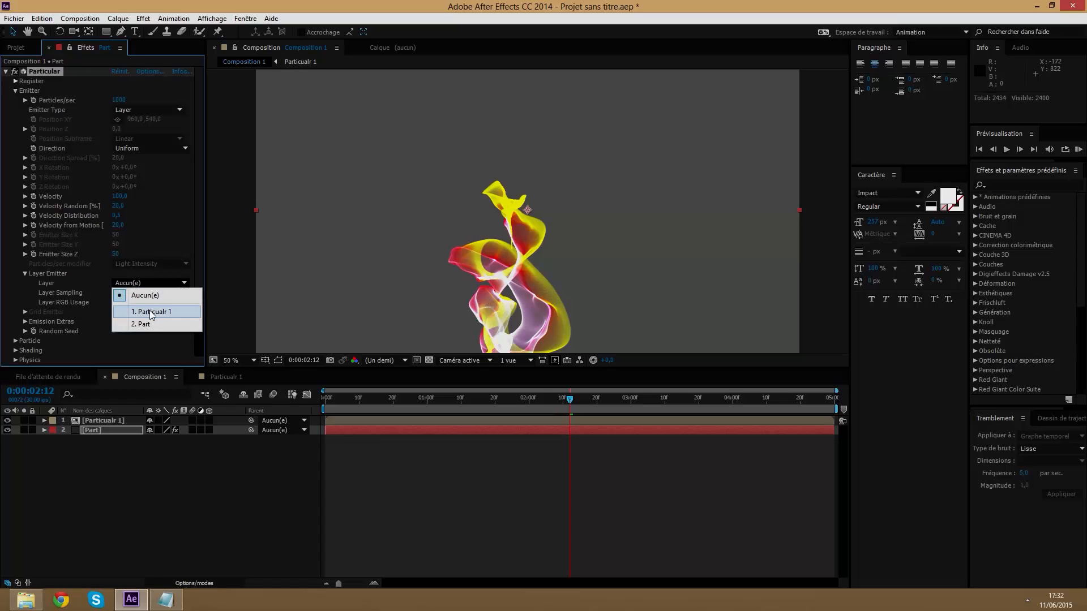
pyautogui.click(200, 451)
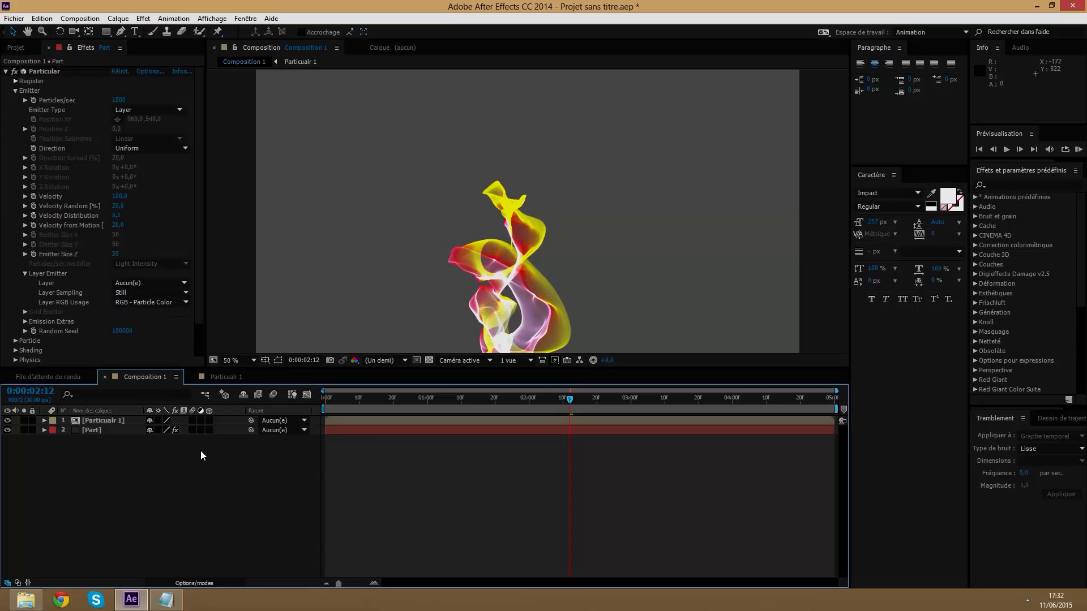
# Make the Particualr 1 precomposition a 3D layer
pyautogui.click(208, 420)
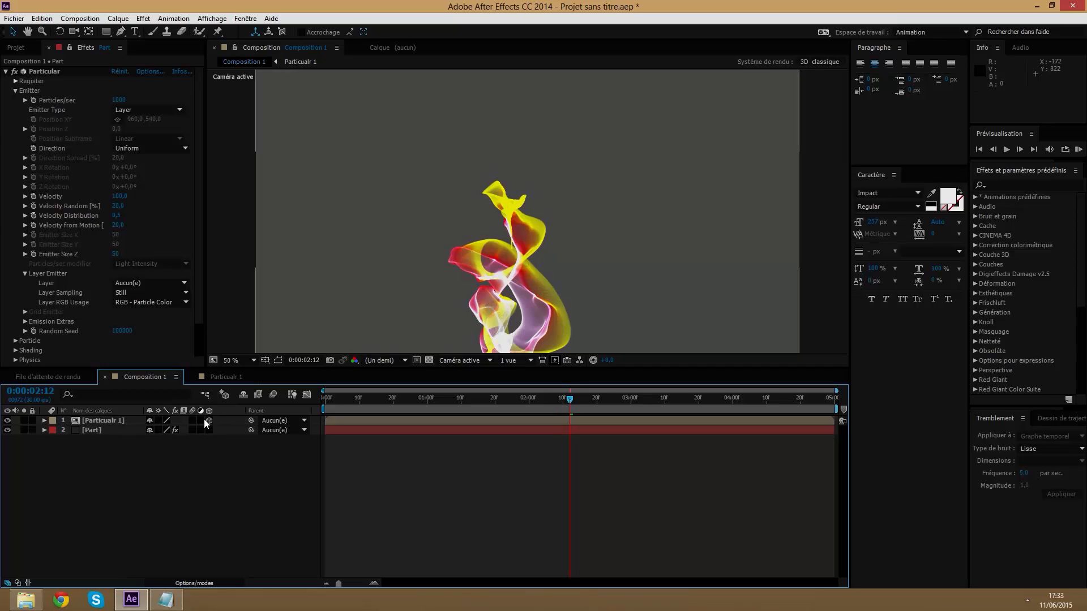
pyautogui.click(203, 584)
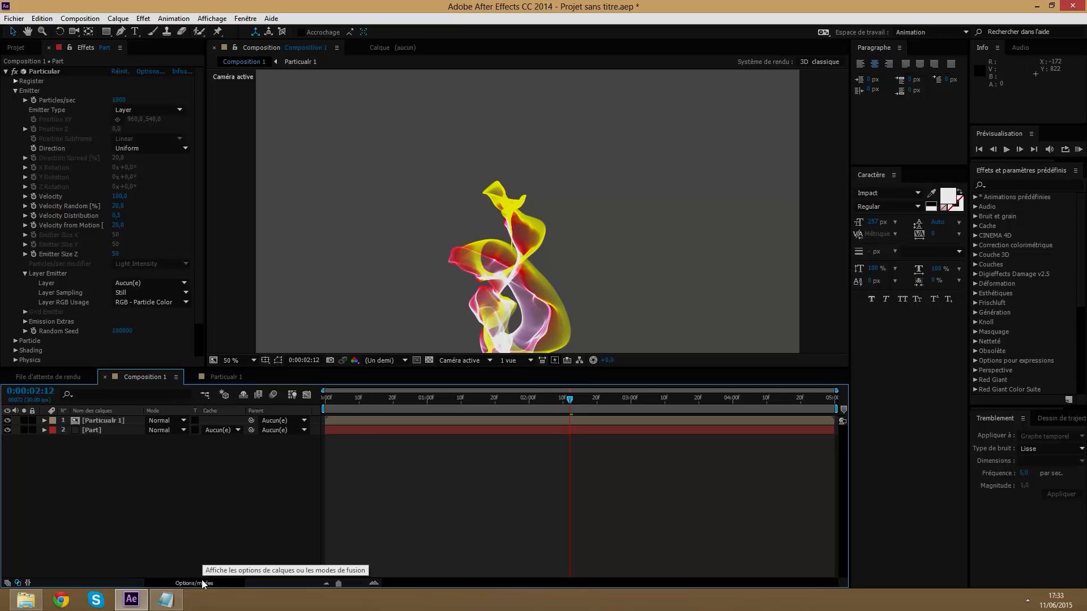
pyautogui.click(203, 584)
pyautogui.click(203, 584)
pyautogui.click(203, 584)
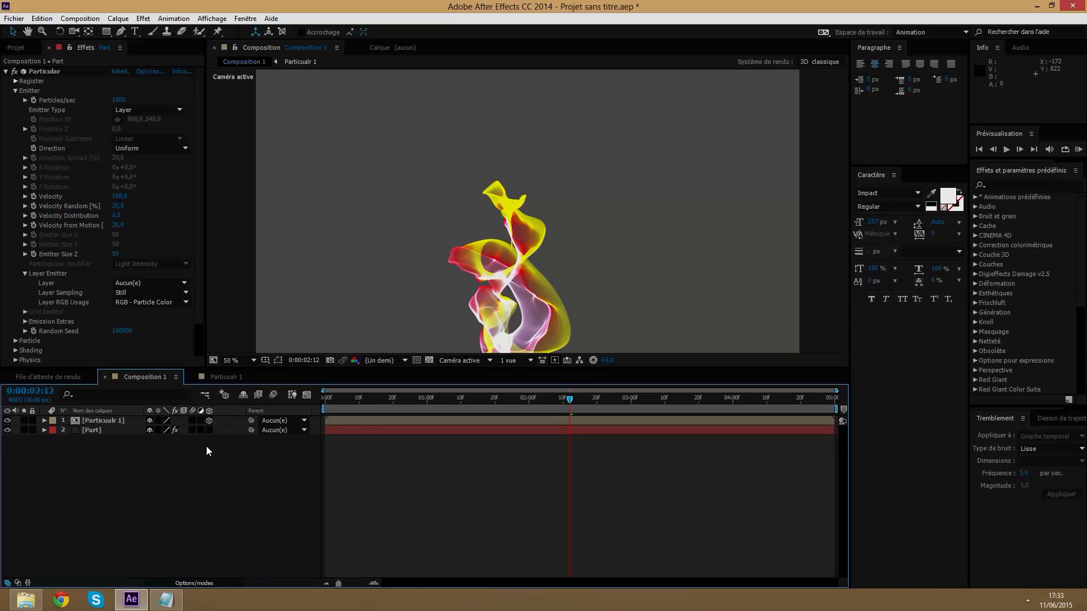
# Choose Particualr 1 as the emitter layer and move the generated LayerEmit light below it
pyautogui.click(130, 277)
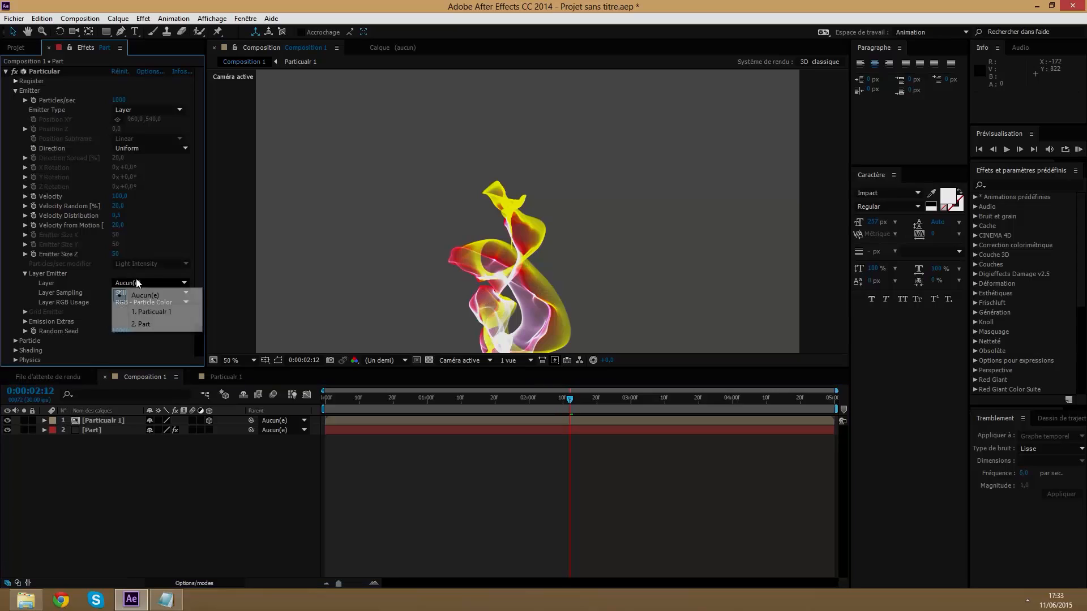
pyautogui.click(152, 315)
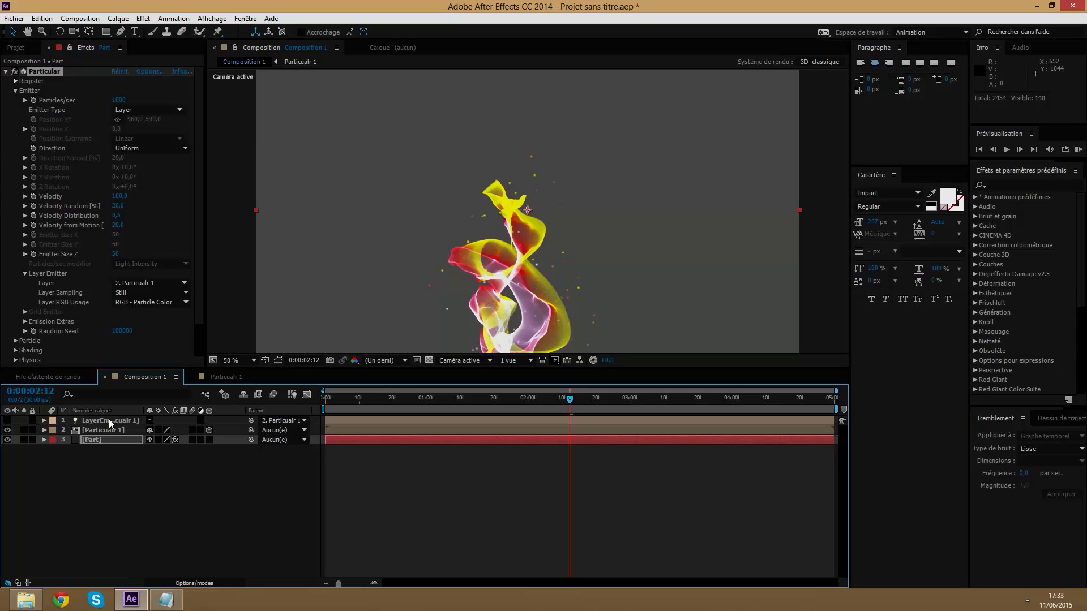
pyautogui.moveTo(108, 420); pyautogui.dragTo(109, 434)
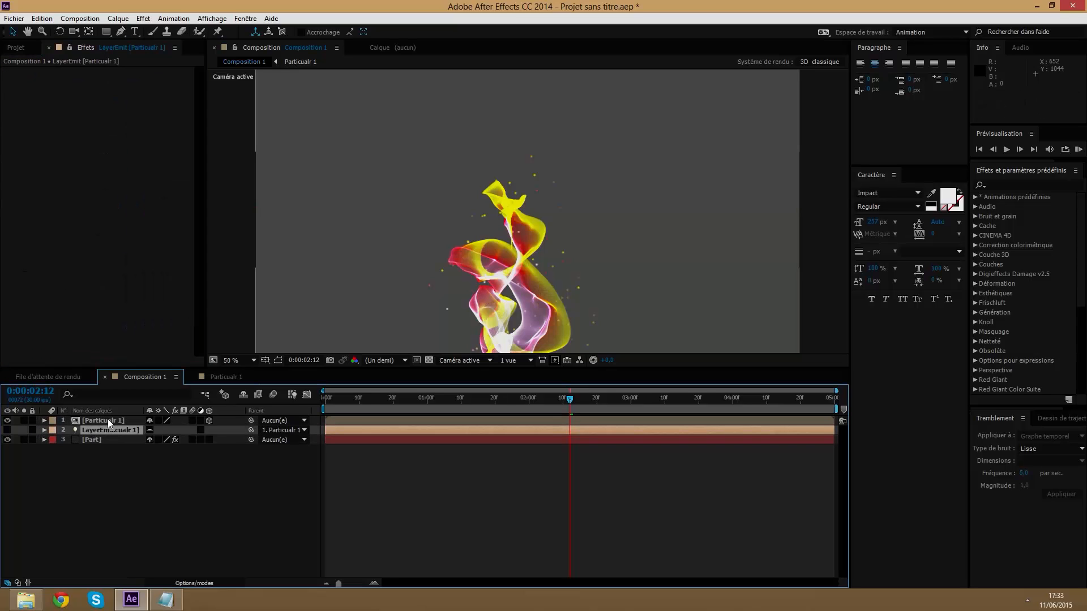
# Set the Part layer's particle life to 5 seconds and Life Random to 100%, keeping the Sphere particle type
pyautogui.click(101, 436)
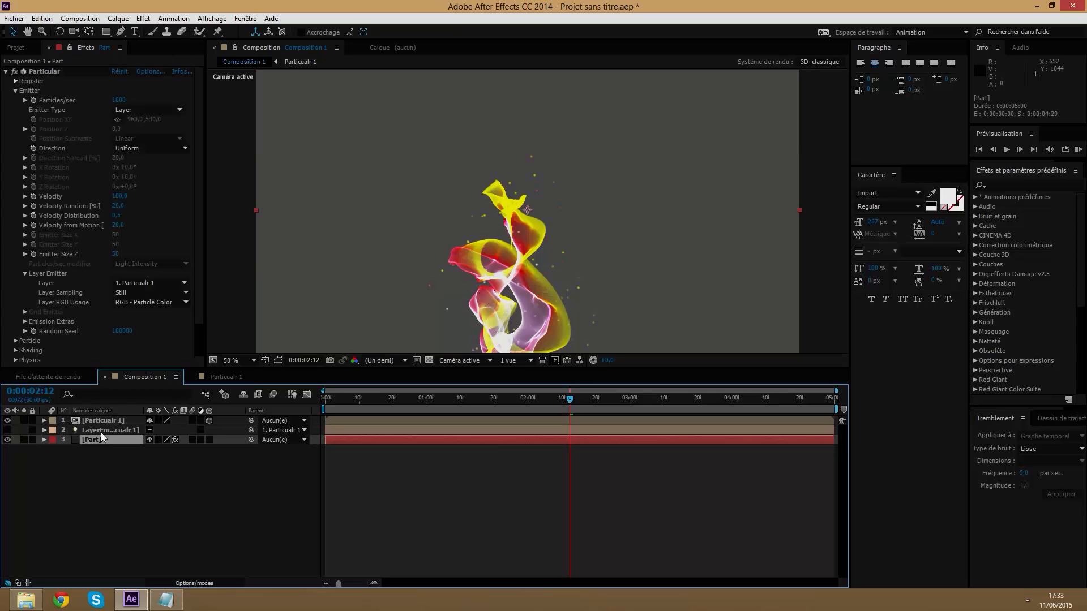
pyautogui.click(15, 91)
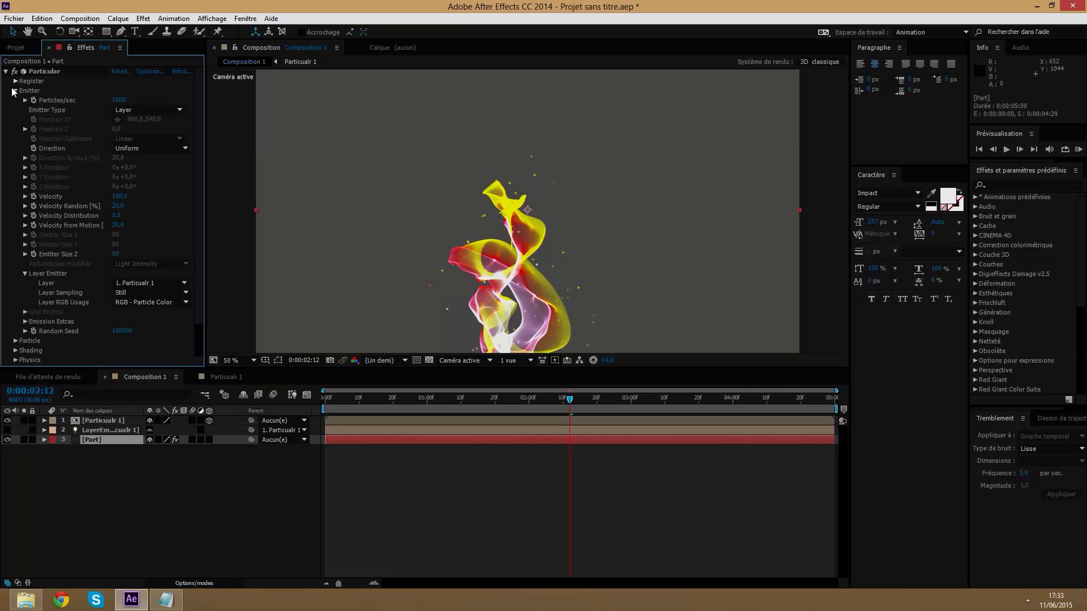
pyautogui.click(16, 100)
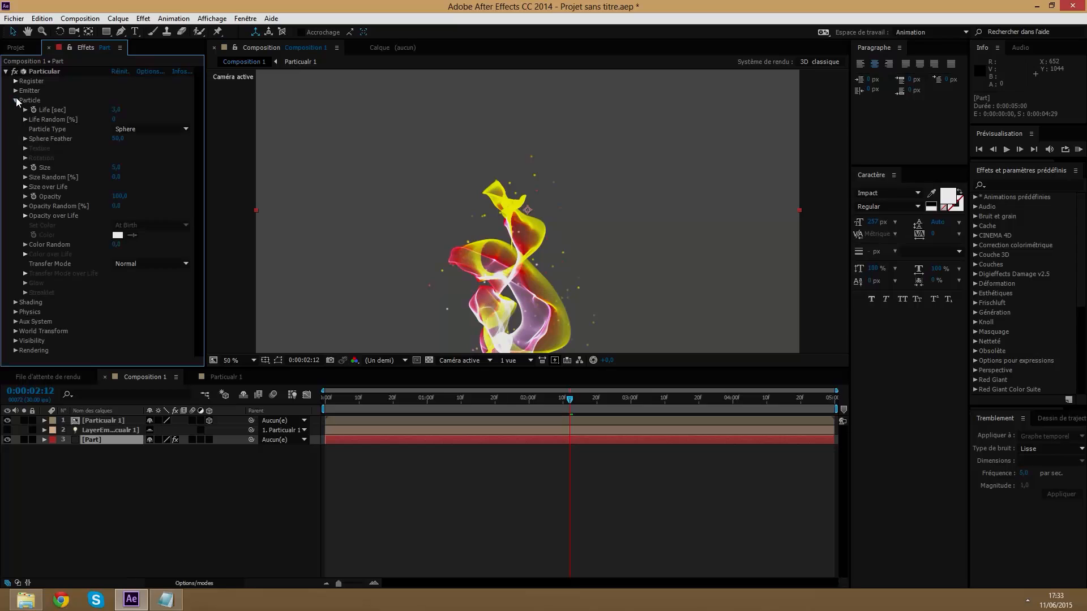
pyautogui.click(117, 112)
pyautogui.write('5')
pyautogui.click(132, 95)
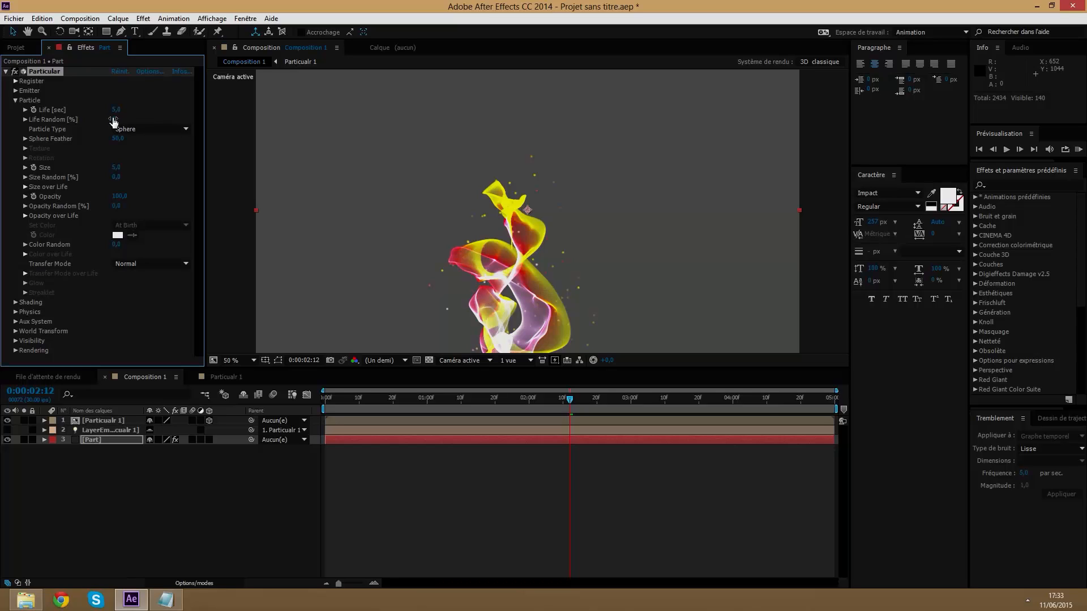
pyautogui.moveTo(114, 121); pyautogui.dragTo(211, 121)
pyautogui.click(141, 130)
pyautogui.click(257, 138)
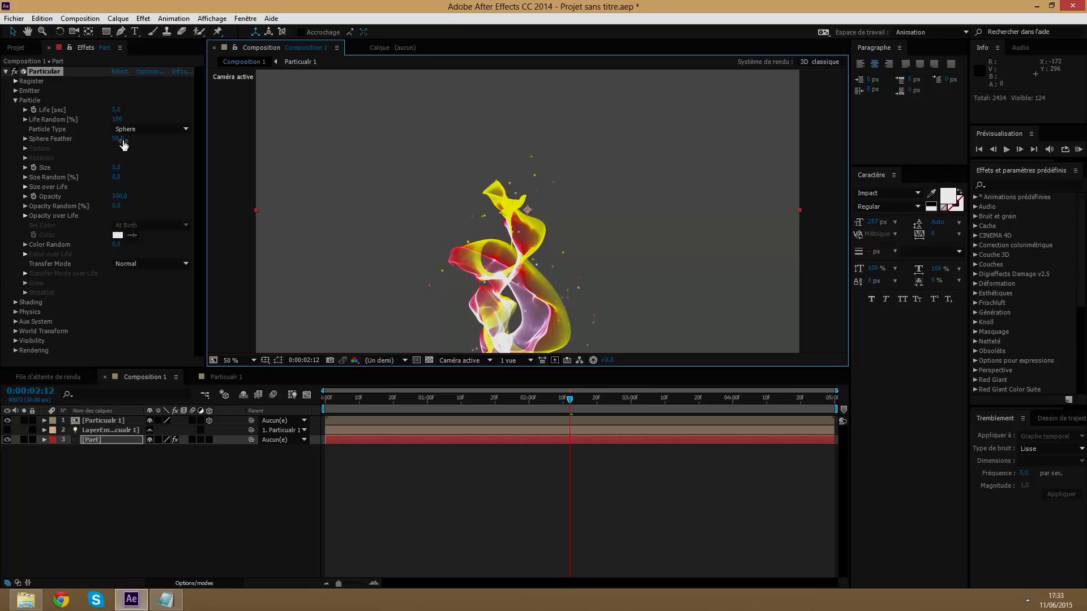
# Try a larger particle size on the Part layer, and settle on a size of 7
pyautogui.moveTo(115, 168); pyautogui.dragTo(126, 167)
pyautogui.click(125, 166)
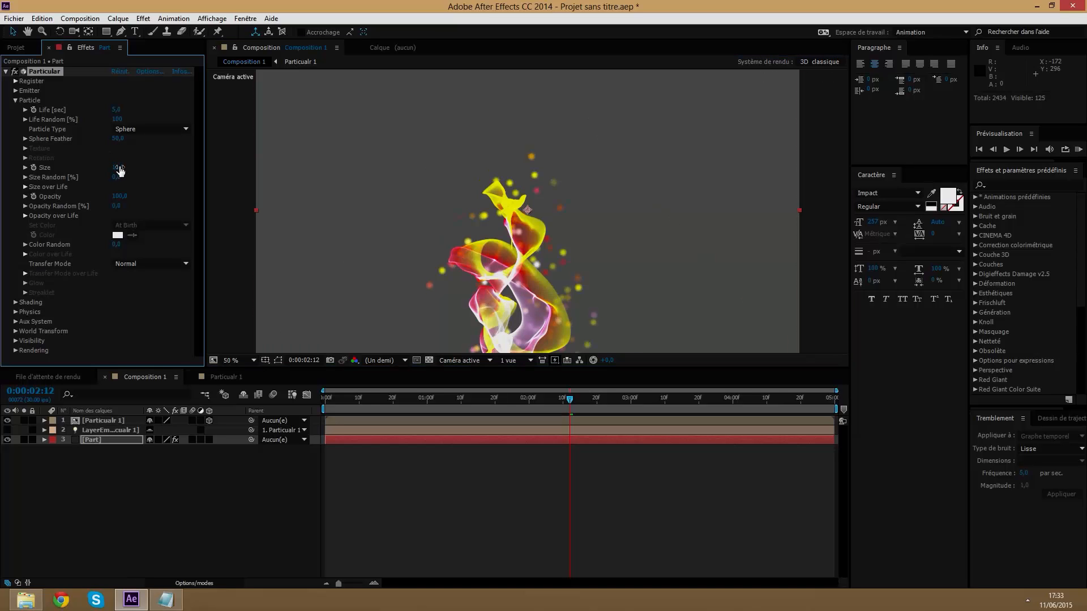
pyautogui.press('capslock')
pyautogui.write('7')
pyautogui.press('Return')
pyautogui.press('capslock')
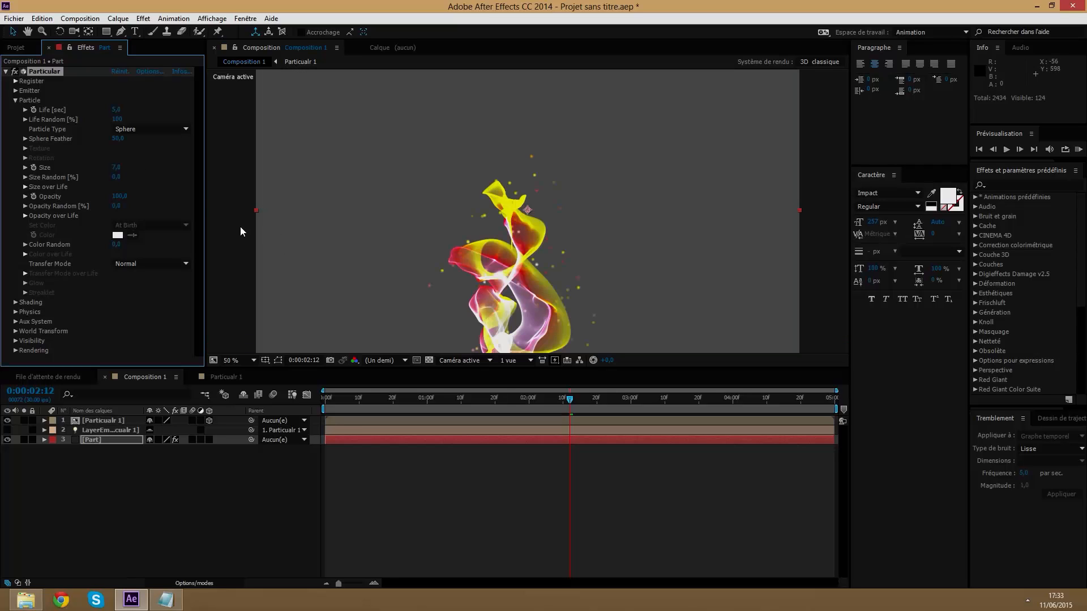
# Try Size Random at 100% for the Part layer's particles, and settle on 25%
pyautogui.moveTo(120, 177); pyautogui.dragTo(608, 222)
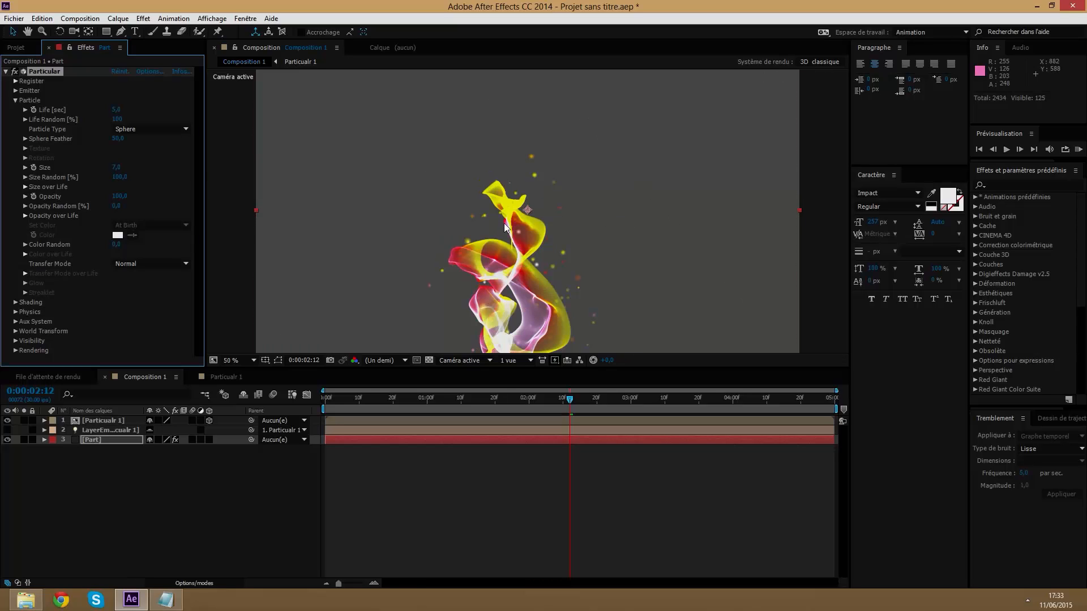
pyautogui.click(120, 178)
pyautogui.write('25')
pyautogui.press('Return')
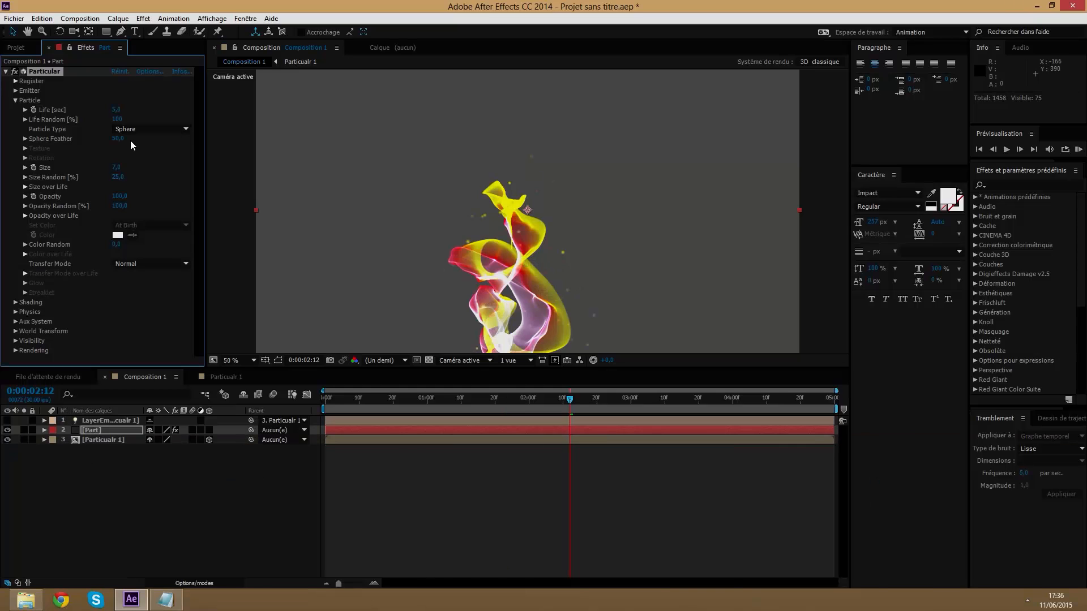
# Set the Part layer's Sphere Feather to 0
pyautogui.click(117, 139)
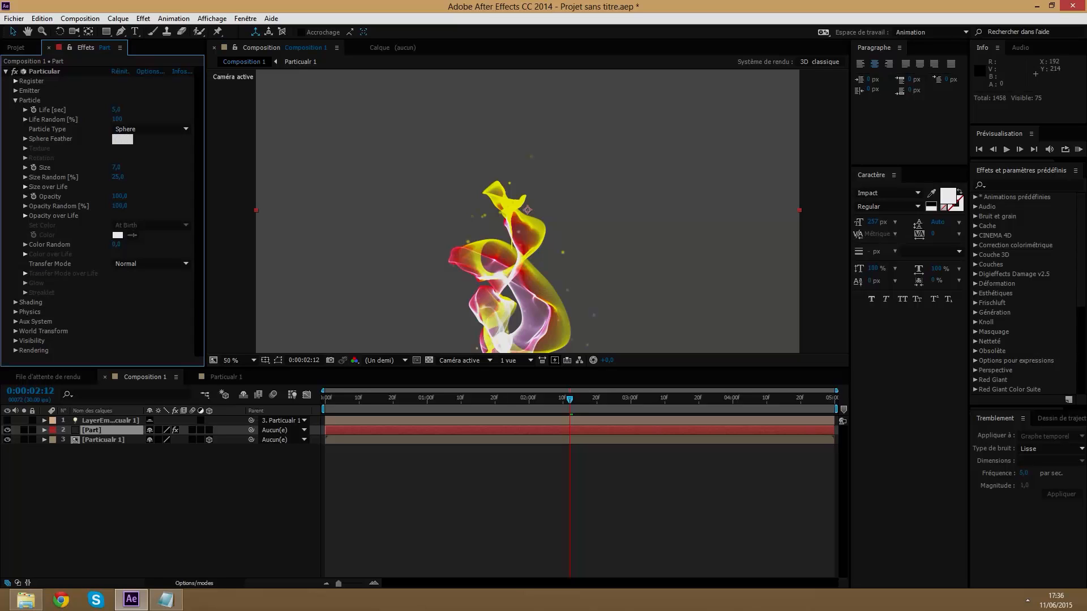
pyautogui.write('0')
pyautogui.press('Return')
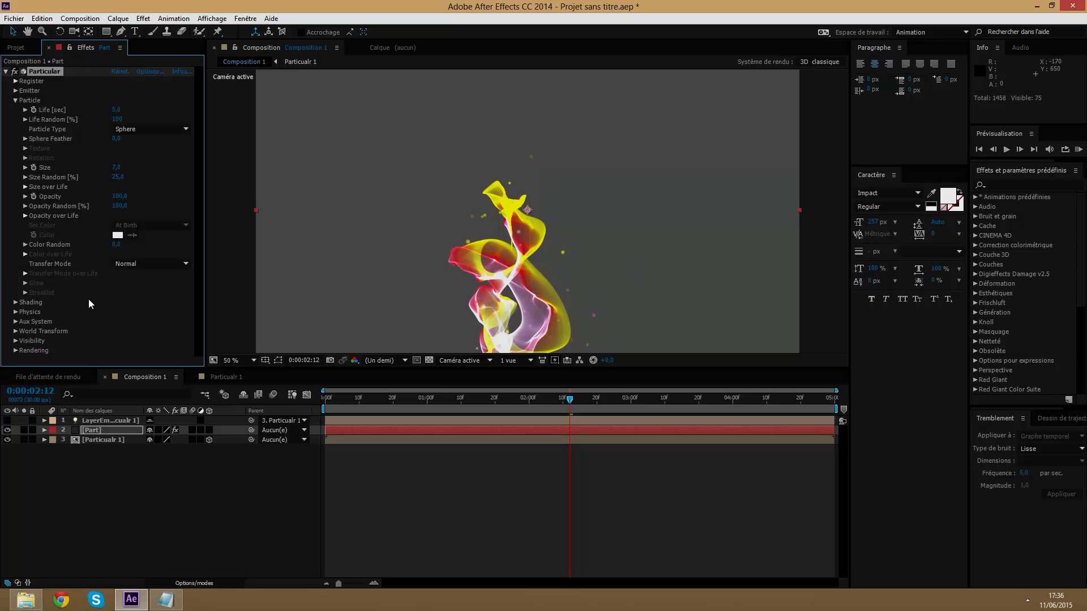
# Create a new black solid in Composition 1 and place it below all the other layers
pyautogui.click(126, 496)
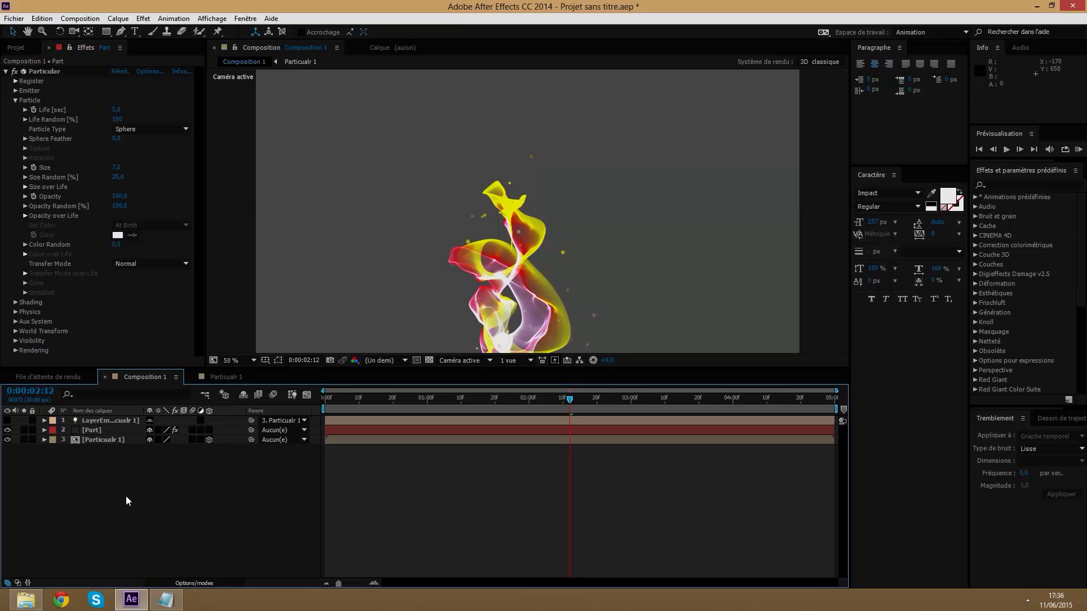
pyautogui.rightClick(123, 491)
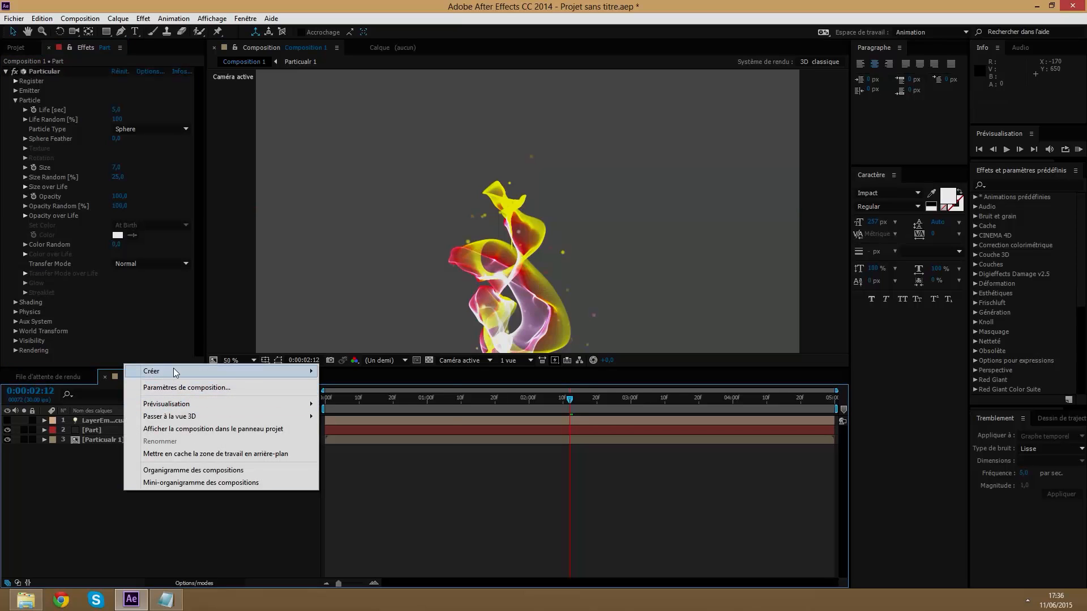
pyautogui.moveTo(174, 370)
pyautogui.click(347, 399)
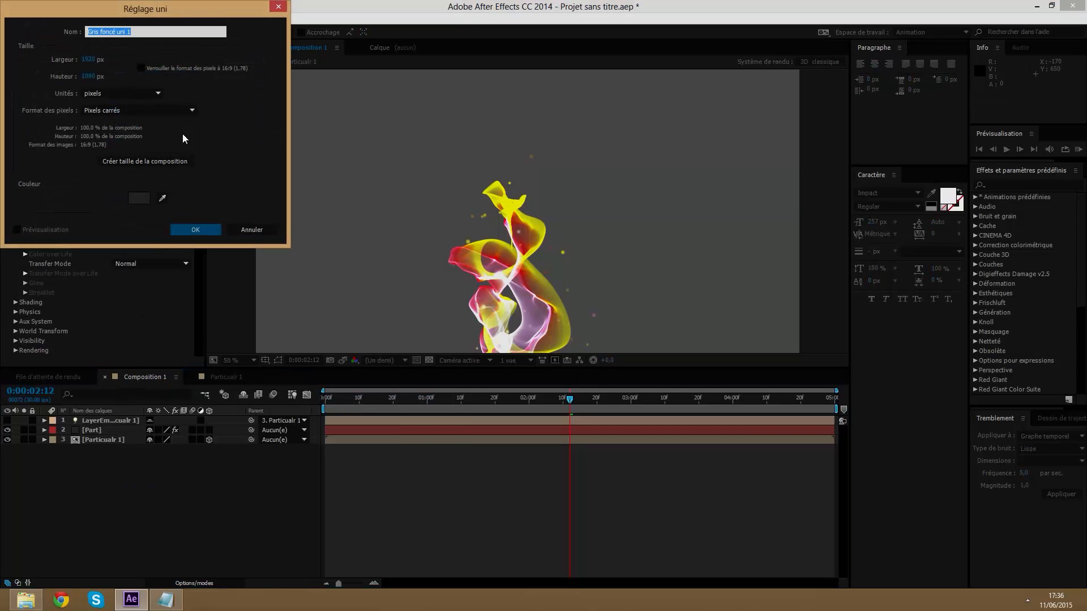
pyautogui.click(135, 199)
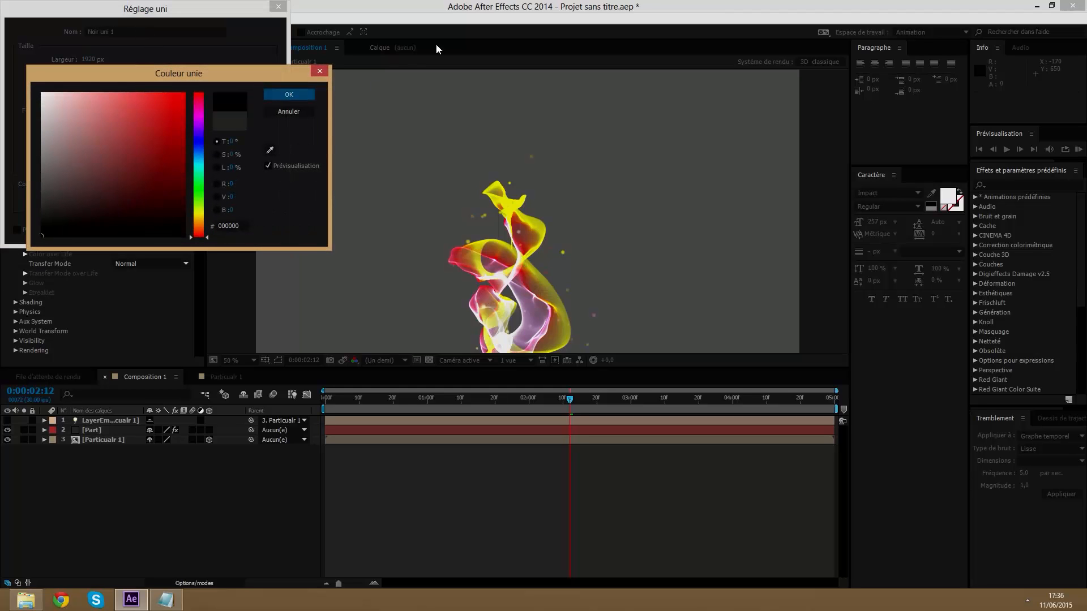
pyautogui.click(282, 97)
pyautogui.click(187, 230)
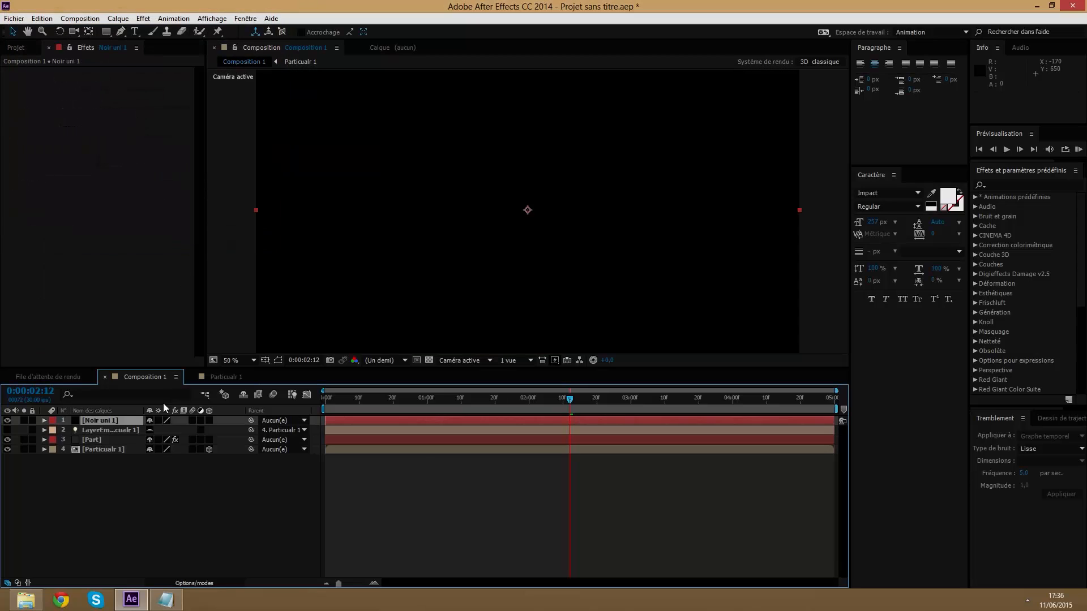
pyautogui.moveTo(112, 422); pyautogui.dragTo(108, 460)
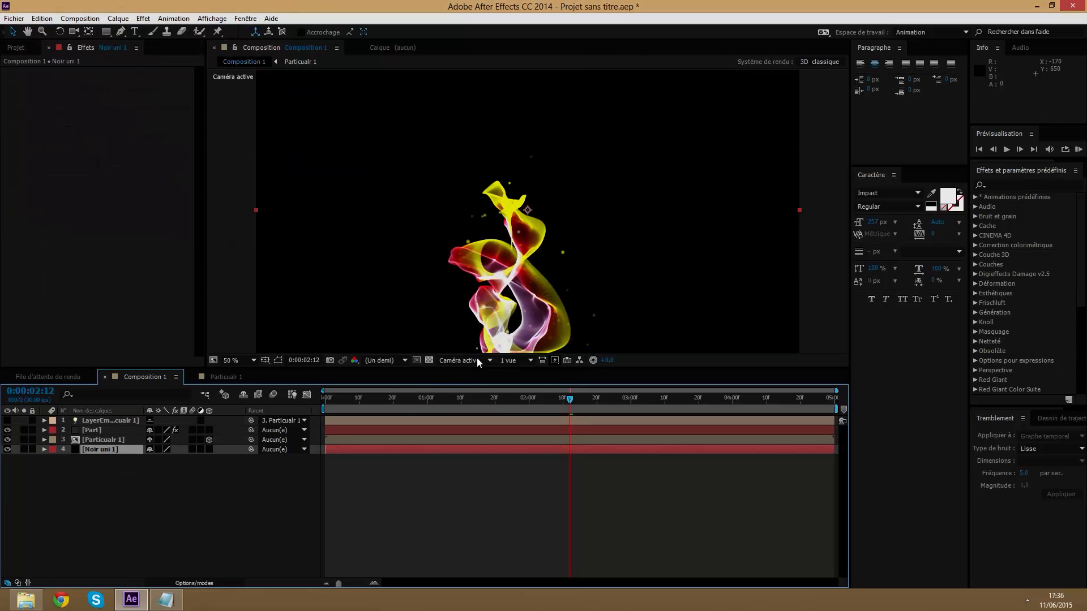
# Apply the Gamme des dégradés effect to the black solid and set its gradient type to Radial
pyautogui.click(485, 399)
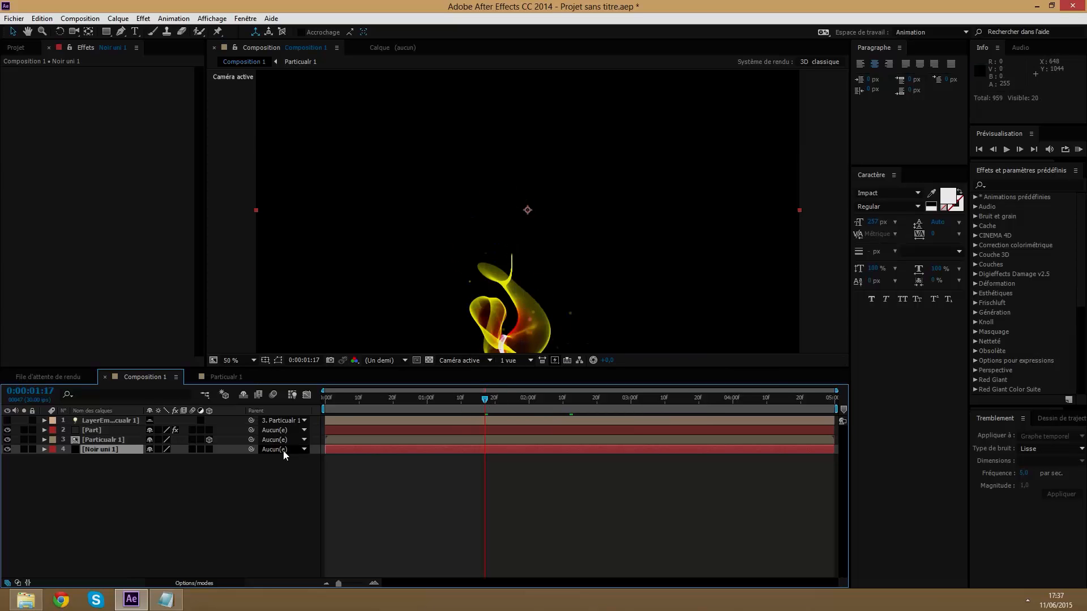
pyautogui.click(1002, 185)
pyautogui.click(1004, 185)
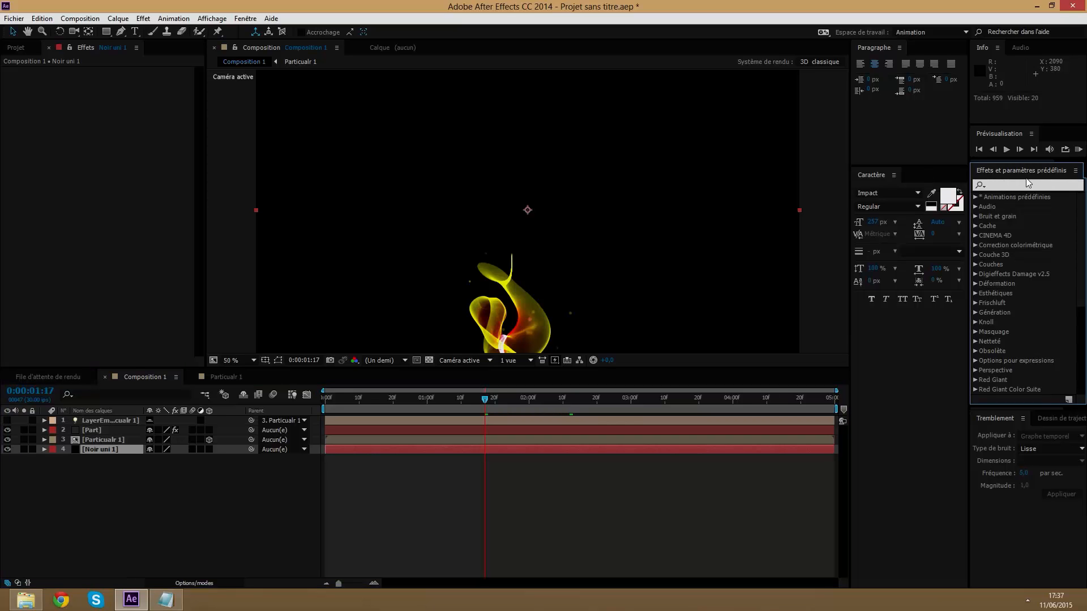
pyautogui.write('d')
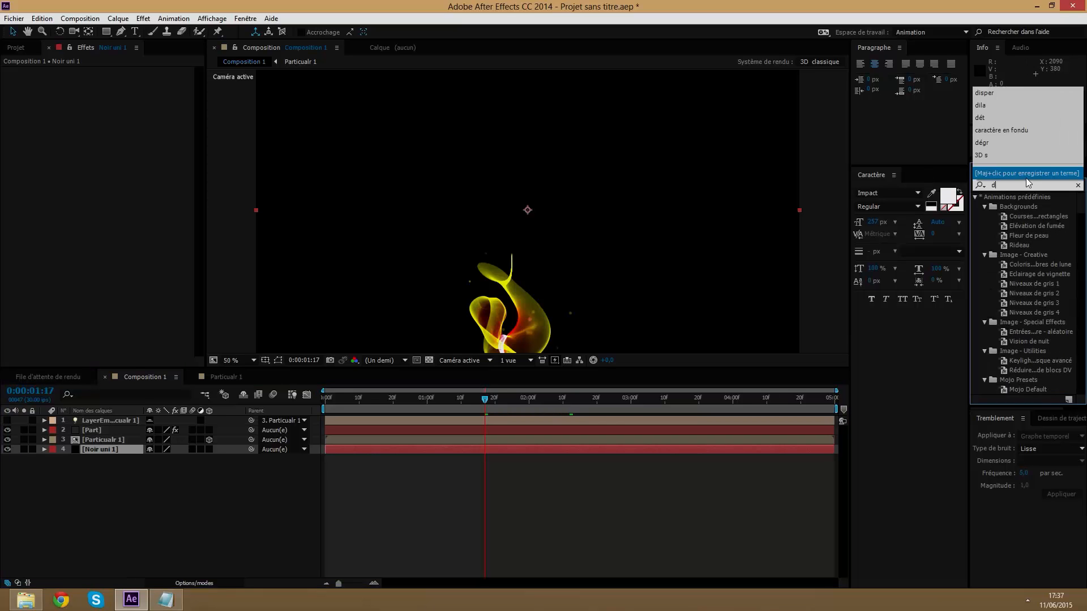
pyautogui.write('égr')
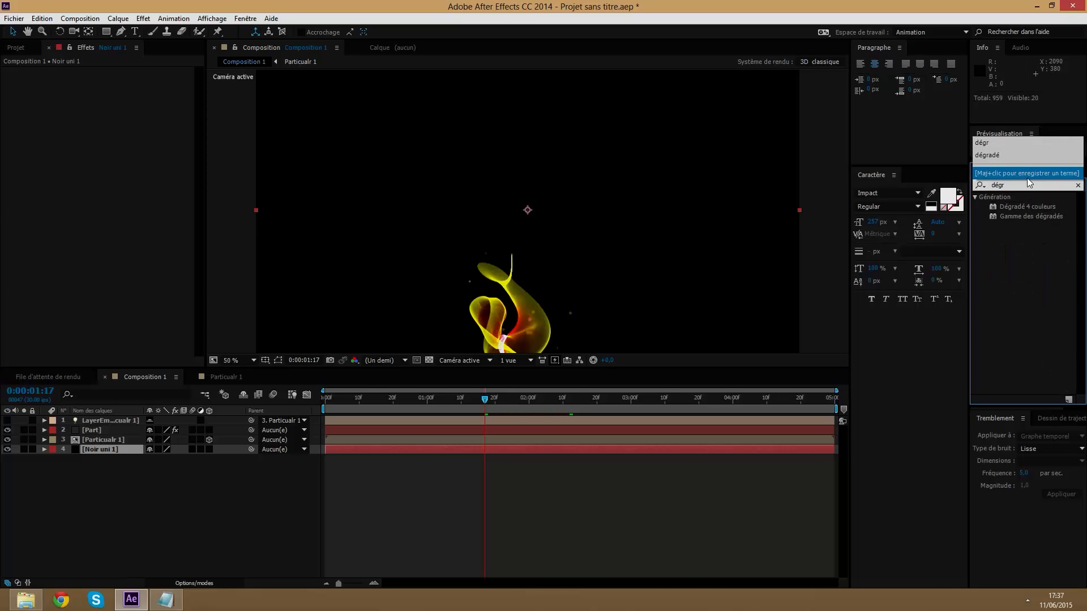
pyautogui.moveTo(1034, 214); pyautogui.dragTo(113, 449)
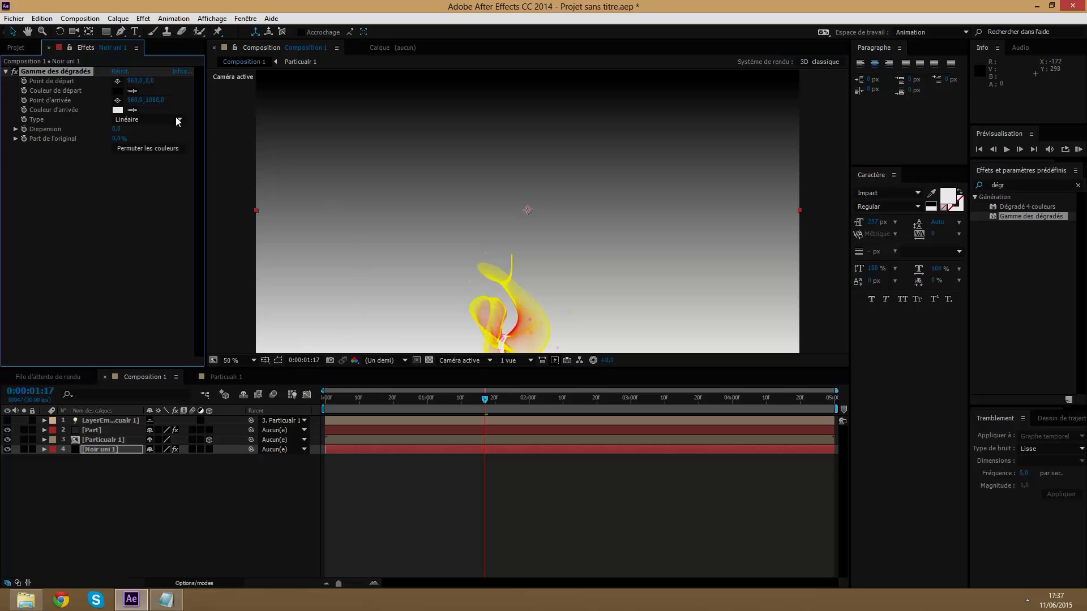
pyautogui.click(140, 120)
pyautogui.click(141, 144)
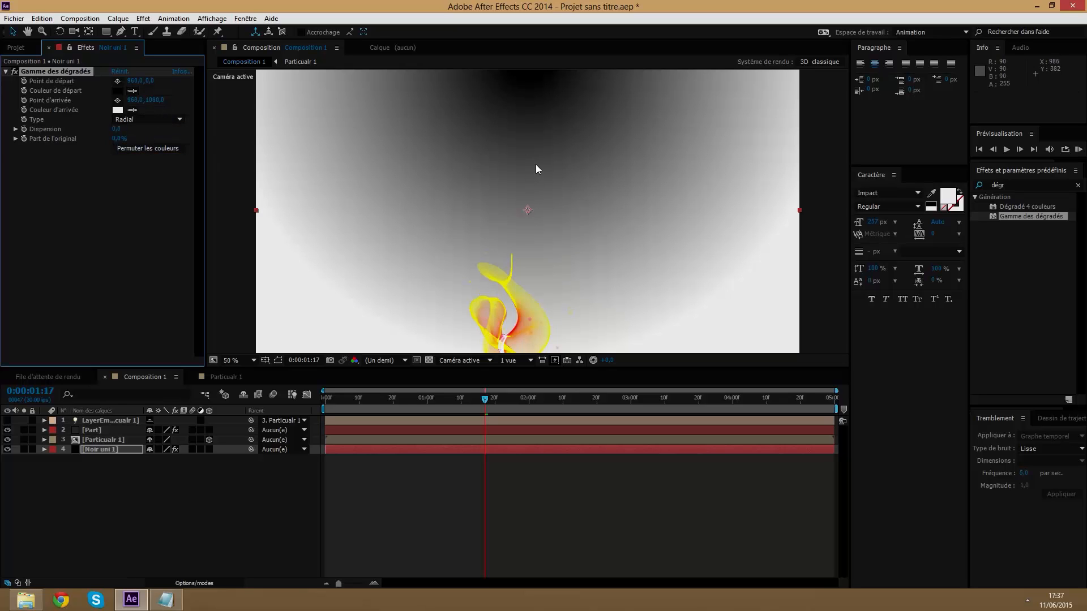
# Try the gradient's start point at about 948, 804 and its end point at about 1020, 1800, below the frame
pyautogui.press(',')
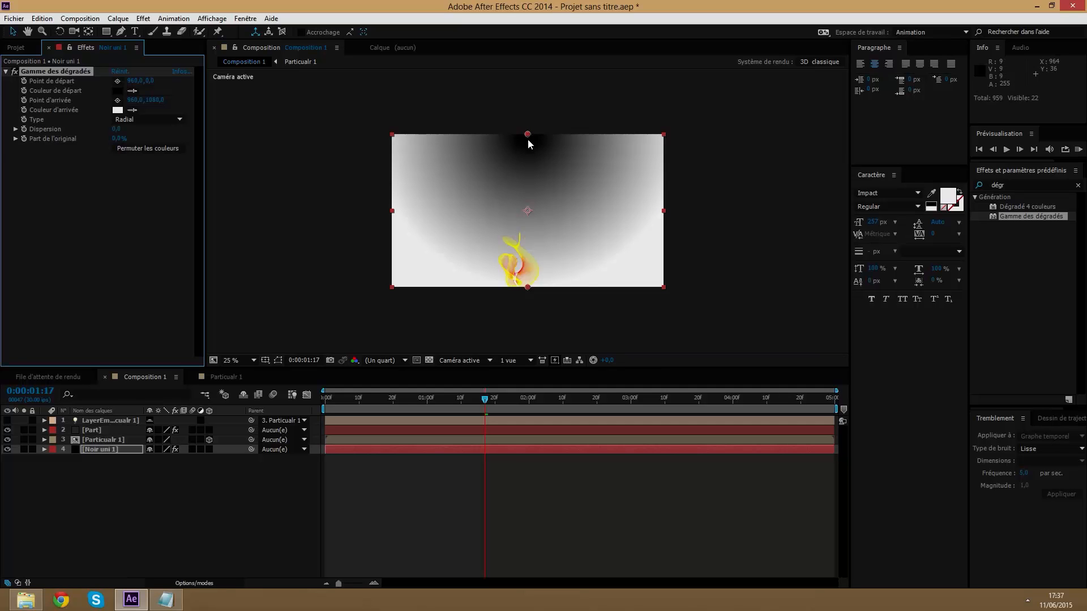
pyautogui.moveTo(528, 141); pyautogui.dragTo(525, 180)
pyautogui.moveTo(527, 286); pyautogui.dragTo(535, 388)
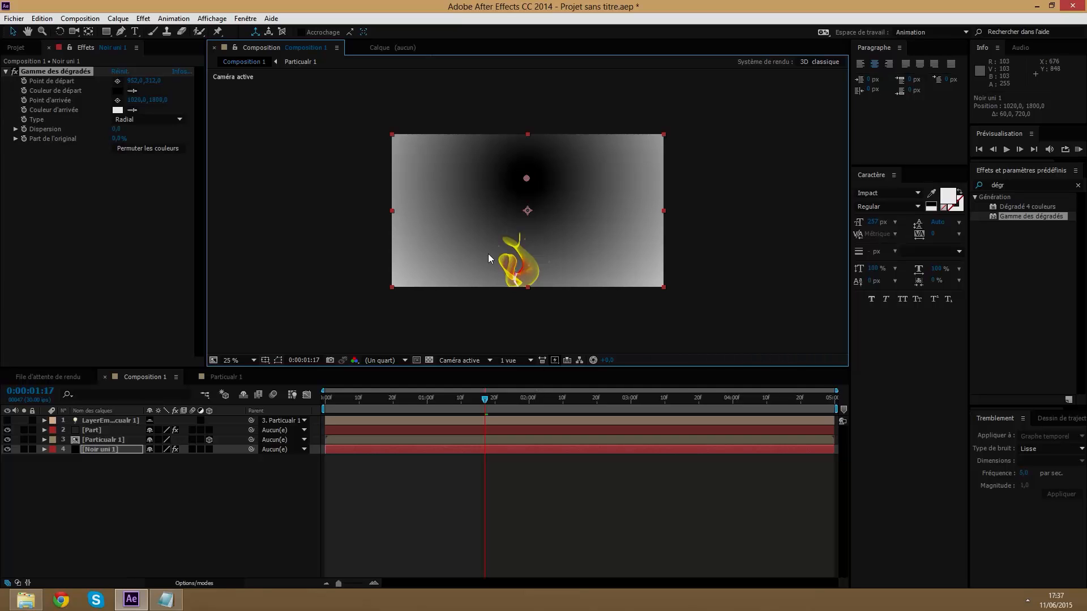
pyautogui.press('.')
pyautogui.press(',')
pyautogui.moveTo(526, 179); pyautogui.dragTo(526, 248)
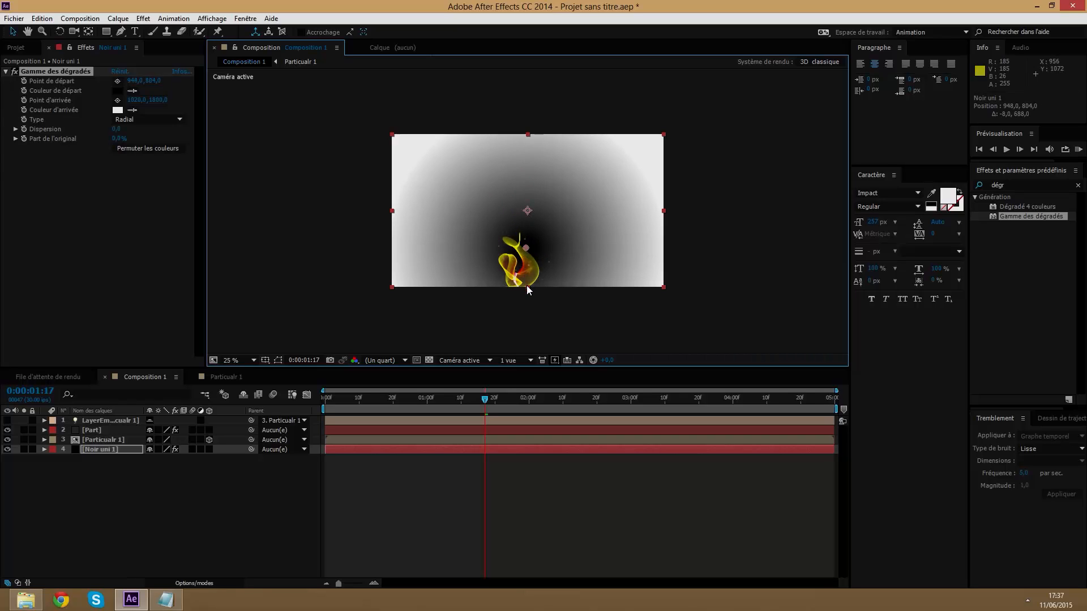
# Place the gradient's end point above the frame at about 1060, -1176 and its start point near the trail's base at about 940, 984
pyautogui.press(',')
pyautogui.moveTo(533, 301); pyautogui.dragTo(531, 124)
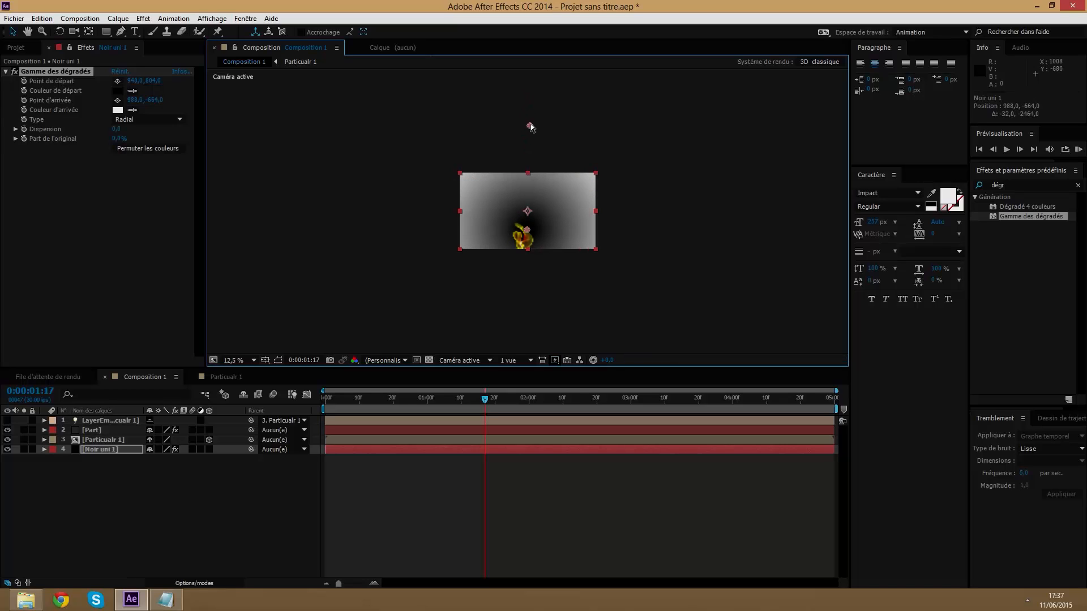
pyautogui.press('.')
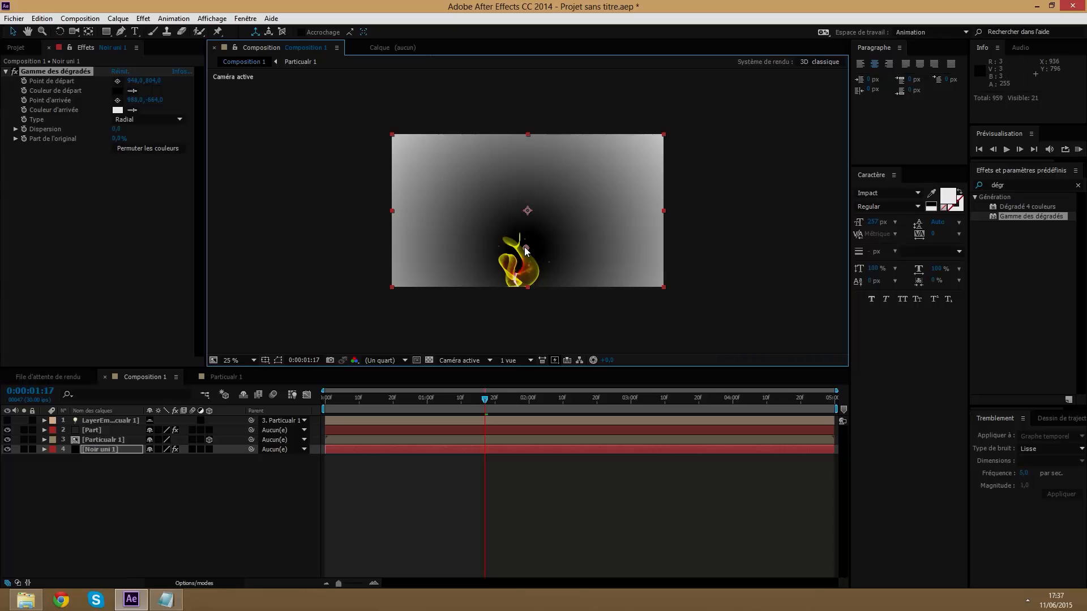
pyautogui.moveTo(526, 250); pyautogui.dragTo(524, 276)
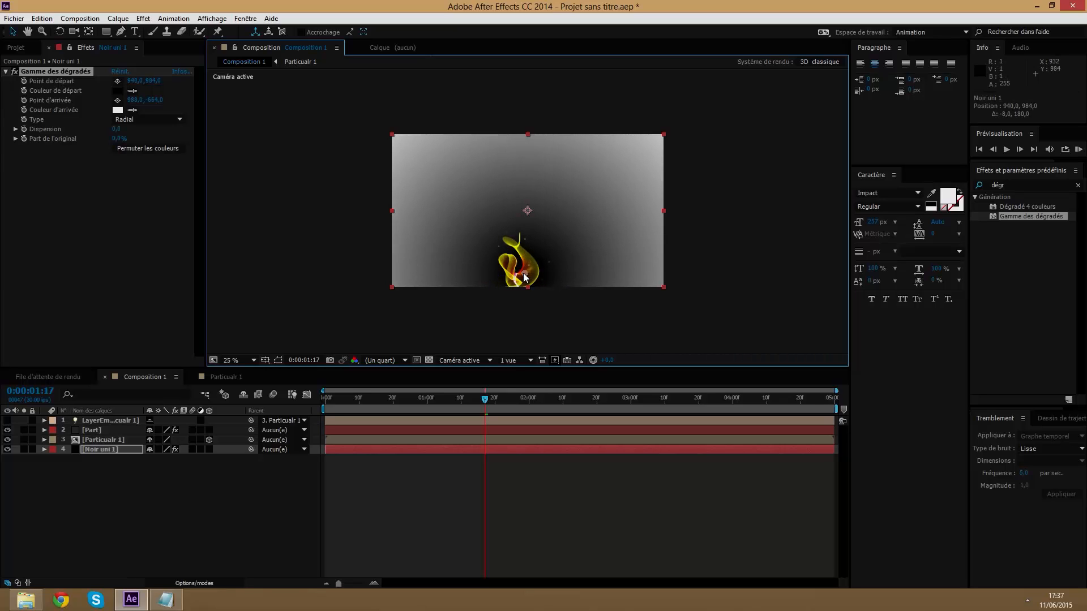
pyautogui.press(',')
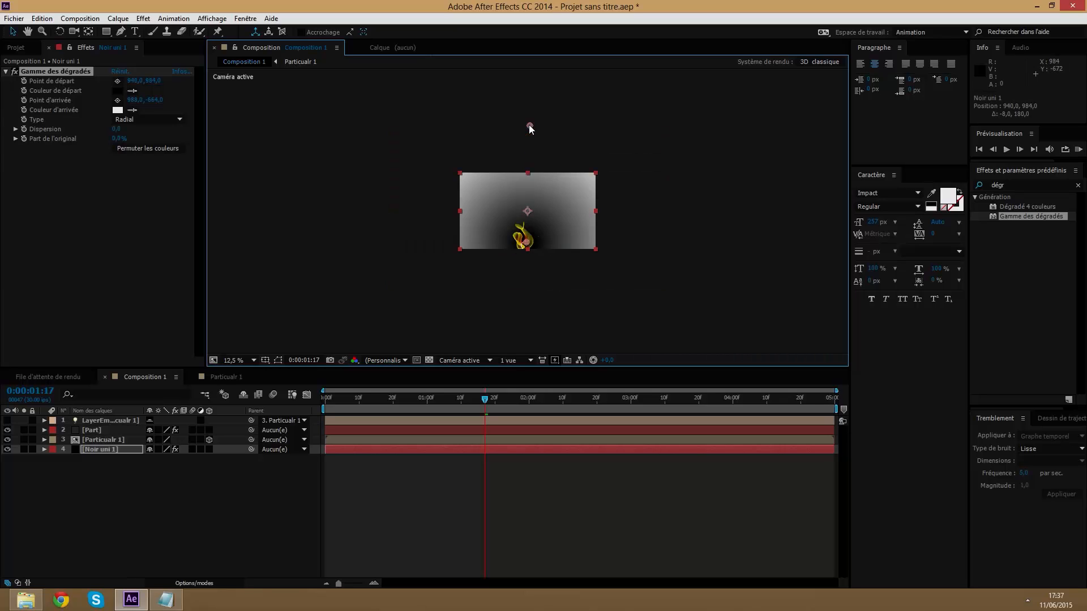
pyautogui.moveTo(531, 129); pyautogui.dragTo(534, 89)
pyautogui.click(389, 174)
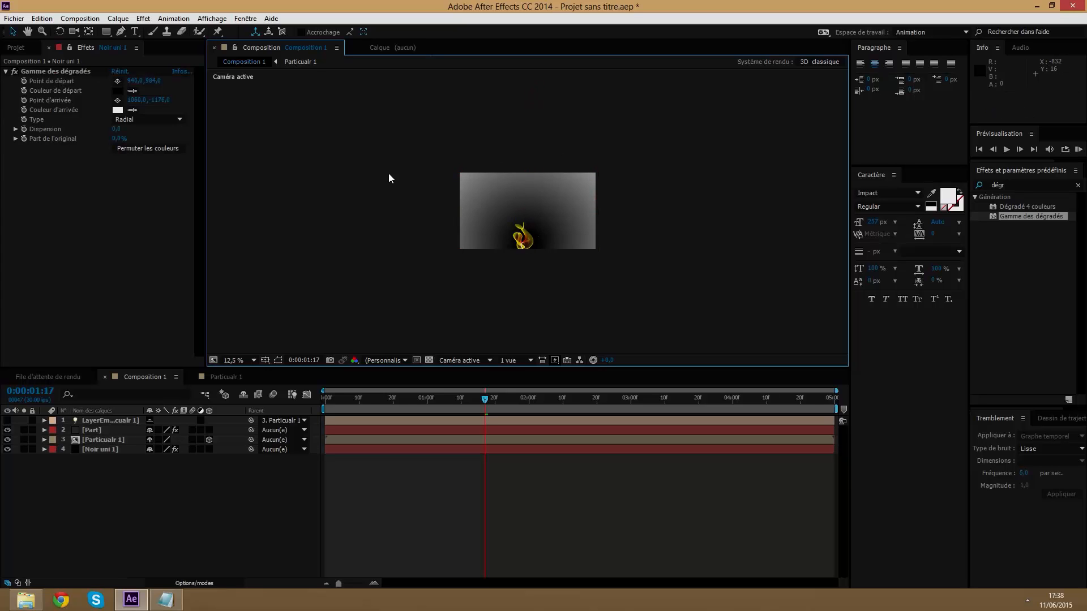
# Try other hues for the gradient's start colour, and settle on brown (7E532C)
pyautogui.click(117, 90)
pyautogui.moveTo(109, 177)
pyautogui.mouseDown()
pyautogui.moveTo(5, 191)
pyautogui.moveTo(4, 165)
pyautogui.moveTo(73, 223)
pyautogui.moveTo(150, 237)
pyautogui.mouseUp()
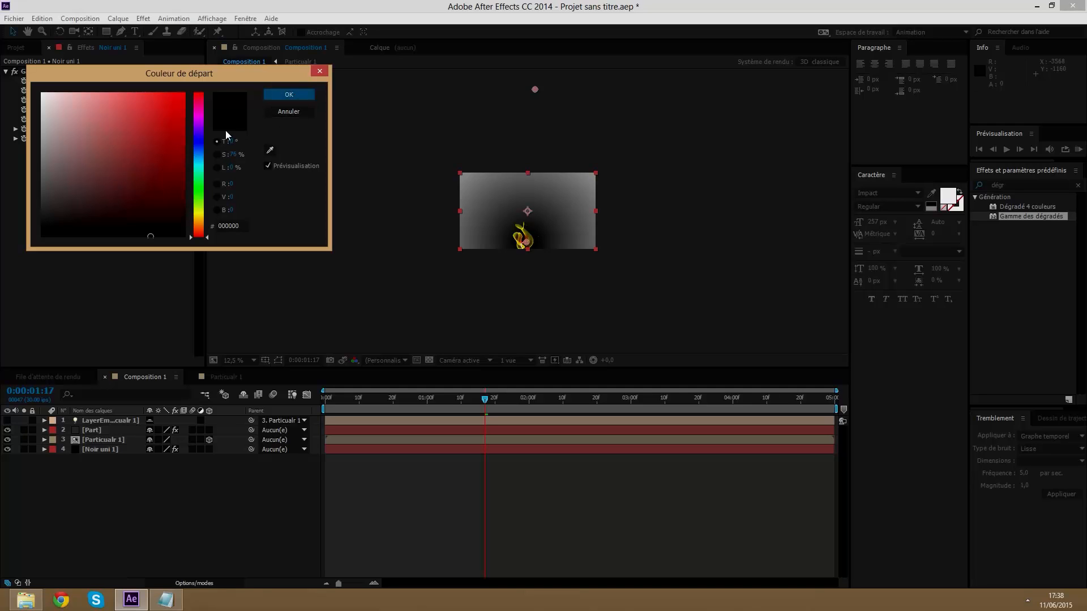
pyautogui.moveTo(198, 156); pyautogui.dragTo(202, 139)
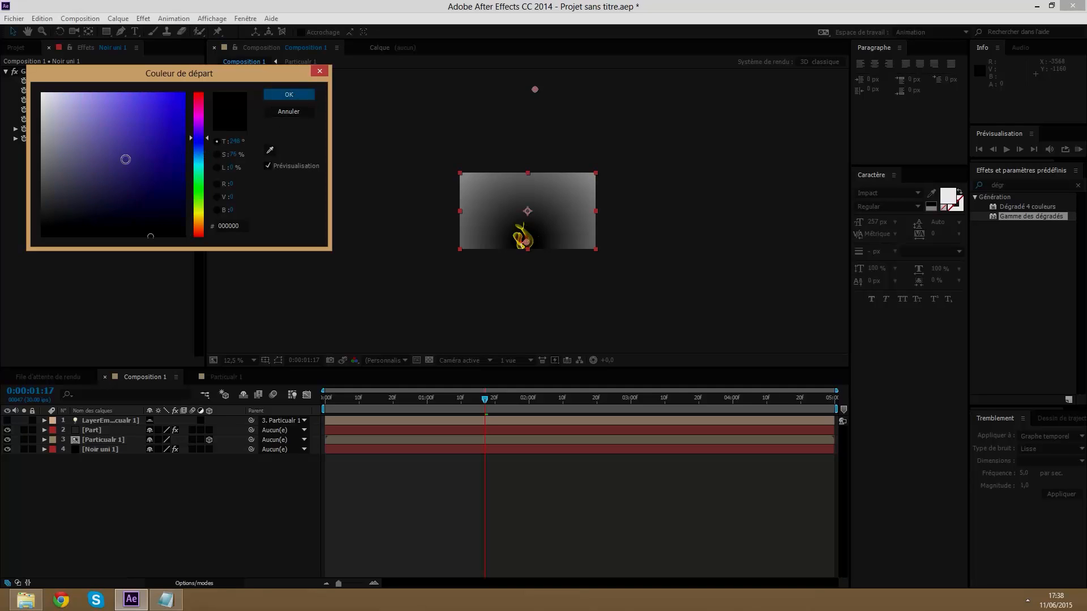
pyautogui.moveTo(125, 159)
pyautogui.mouseDown()
pyautogui.moveTo(107, 151)
pyautogui.moveTo(79, 218)
pyautogui.moveTo(60, 105)
pyautogui.moveTo(30, 87)
pyautogui.moveTo(148, 146)
pyautogui.moveTo(124, 171)
pyautogui.mouseUp()
pyautogui.moveTo(198, 190); pyautogui.dragTo(198, 225)
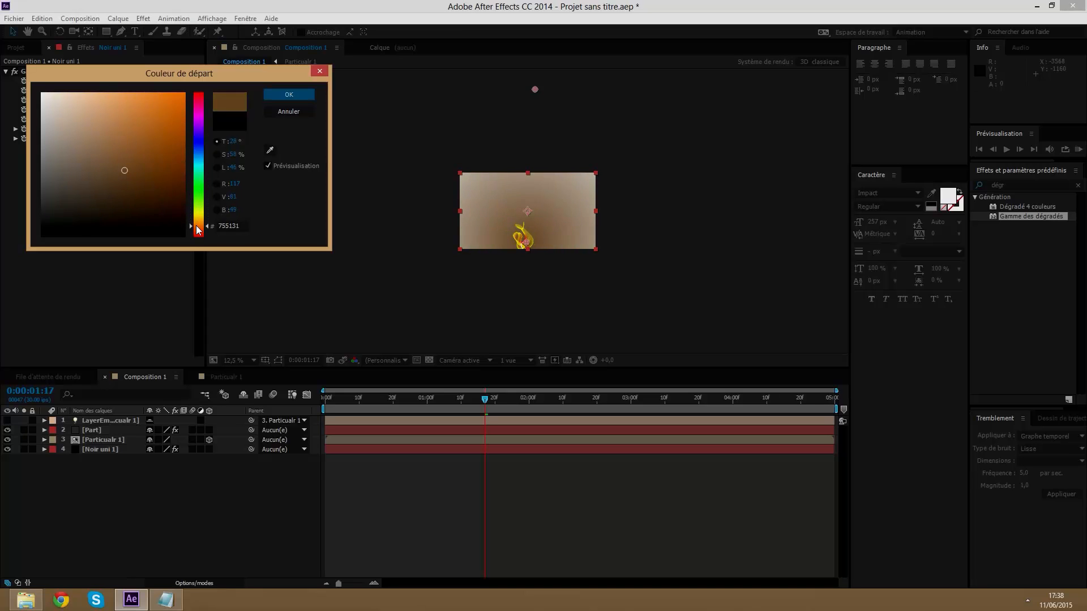
pyautogui.moveTo(130, 158)
pyautogui.mouseDown()
pyautogui.moveTo(138, 136)
pyautogui.moveTo(94, 181)
pyautogui.moveTo(115, 186)
pyautogui.moveTo(132, 153)
pyautogui.moveTo(91, 120)
pyautogui.moveTo(135, 166)
pyautogui.moveTo(138, 133)
pyautogui.moveTo(4, 173)
pyautogui.moveTo(2, 299)
pyautogui.mouseUp()
pyautogui.click(288, 94)
# Set the gradient's end colour to black (000000)
pyautogui.click(118, 110)
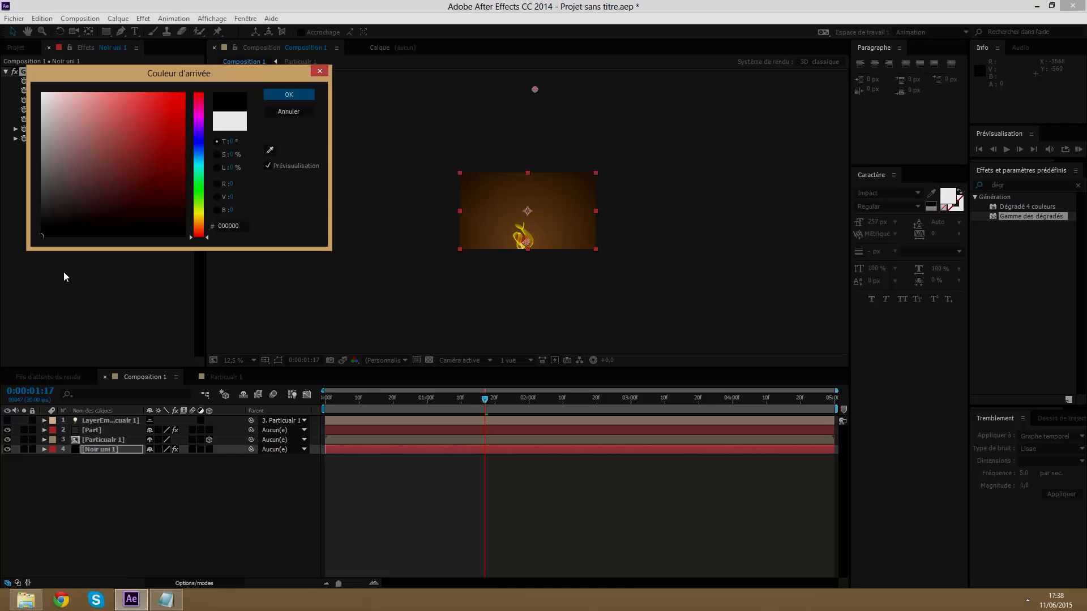
pyautogui.moveTo(48, 226)
pyautogui.mouseDown()
pyautogui.moveTo(26, 197)
pyautogui.moveTo(7, 252)
pyautogui.mouseUp()
pyautogui.click(291, 97)
# Darken the gradient's start colour to deep brown (472B12)
pyautogui.click(118, 91)
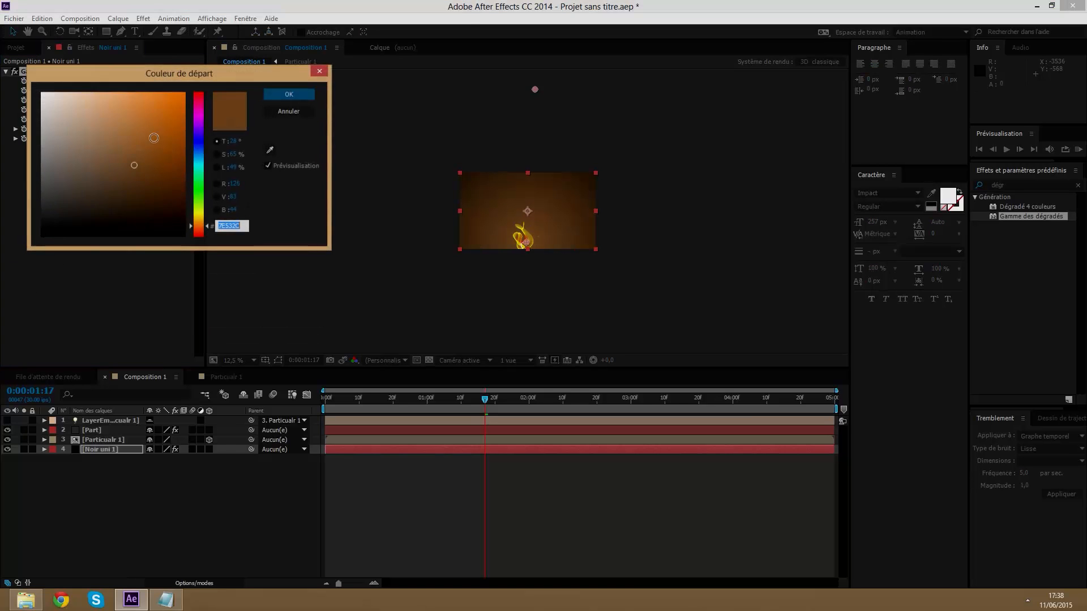
pyautogui.moveTo(128, 172)
pyautogui.mouseDown()
pyautogui.moveTo(80, 186)
pyautogui.moveTo(104, 148)
pyautogui.moveTo(121, 182)
pyautogui.moveTo(150, 197)
pyautogui.mouseUp()
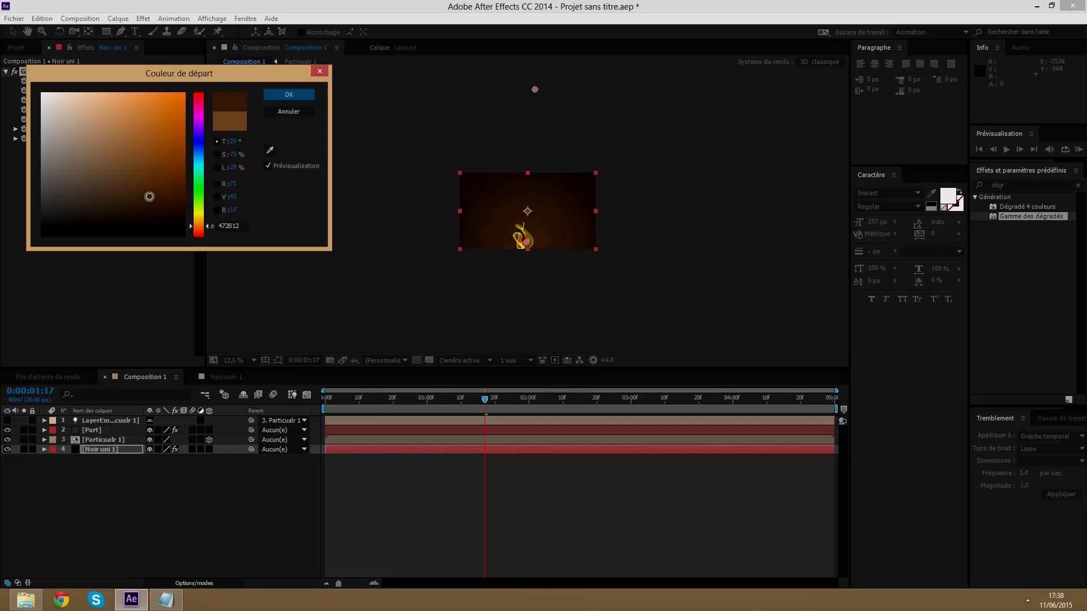
pyautogui.click(308, 94)
pyautogui.scroll(1, 559, 237)
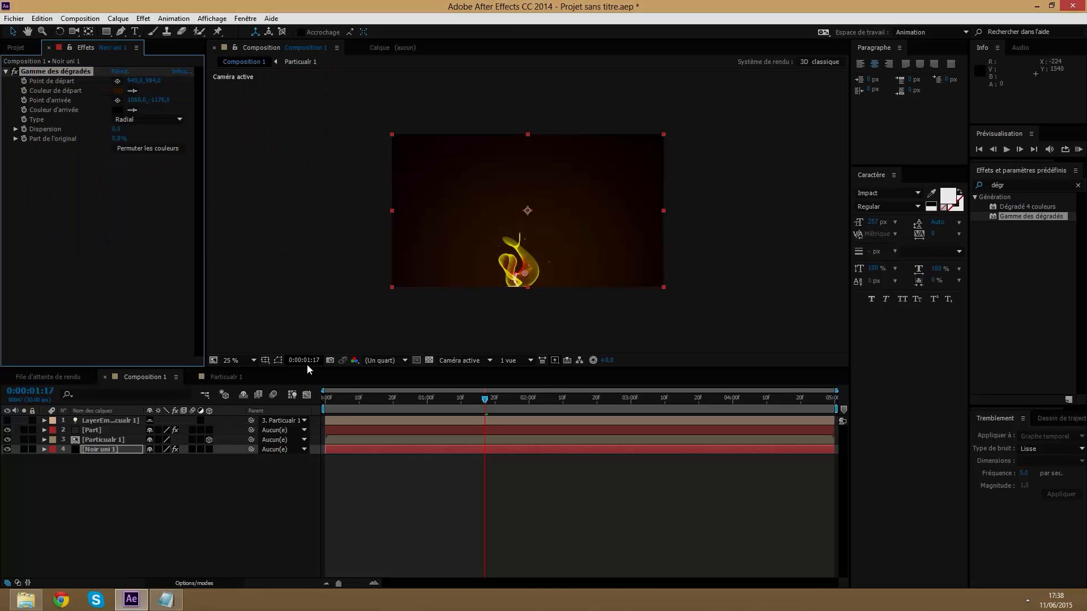
pyautogui.click(237, 361)
pyautogui.click(261, 385)
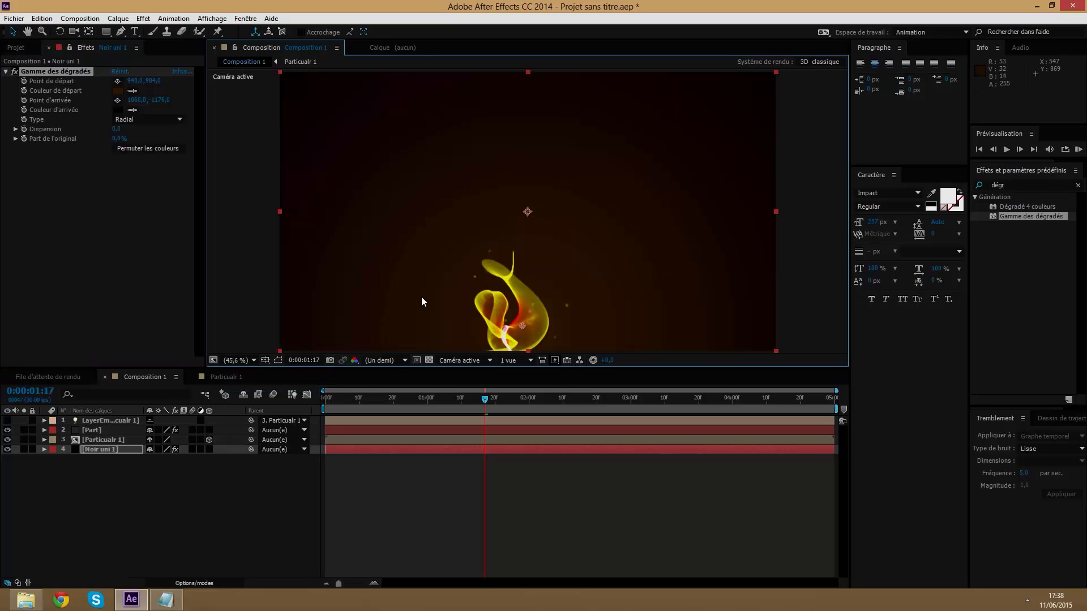
# Try grey as the gradient's start colour, set the end colour to white (FFFFFF), and make the start colour black (000000)
pyautogui.click(118, 92)
pyautogui.moveTo(85, 163); pyautogui.dragTo(1, 180)
pyautogui.click(288, 94)
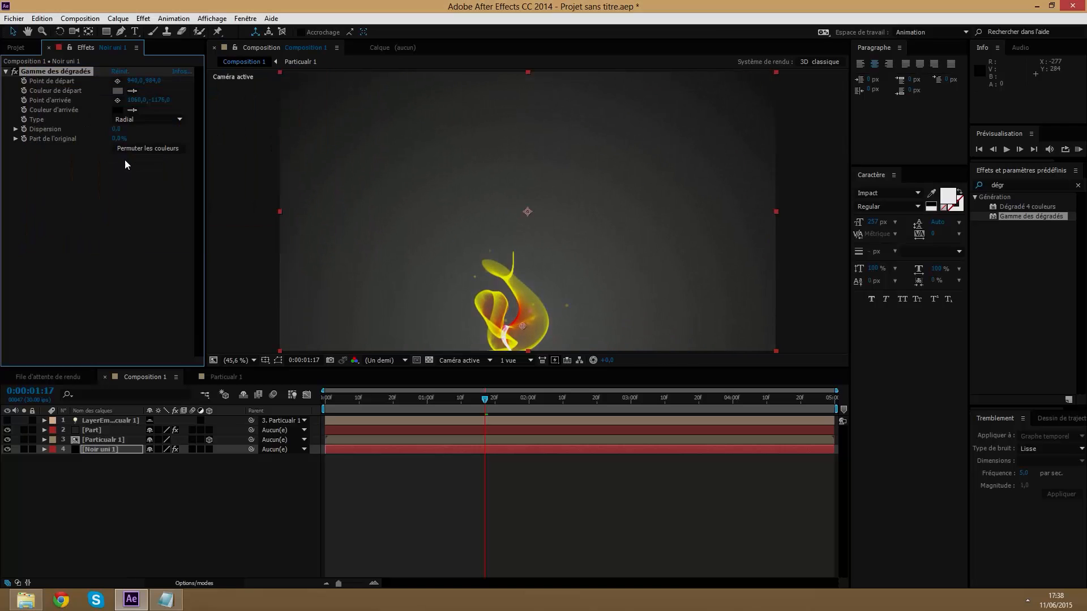
pyautogui.click(117, 111)
pyautogui.moveTo(107, 121); pyautogui.dragTo(37, 87)
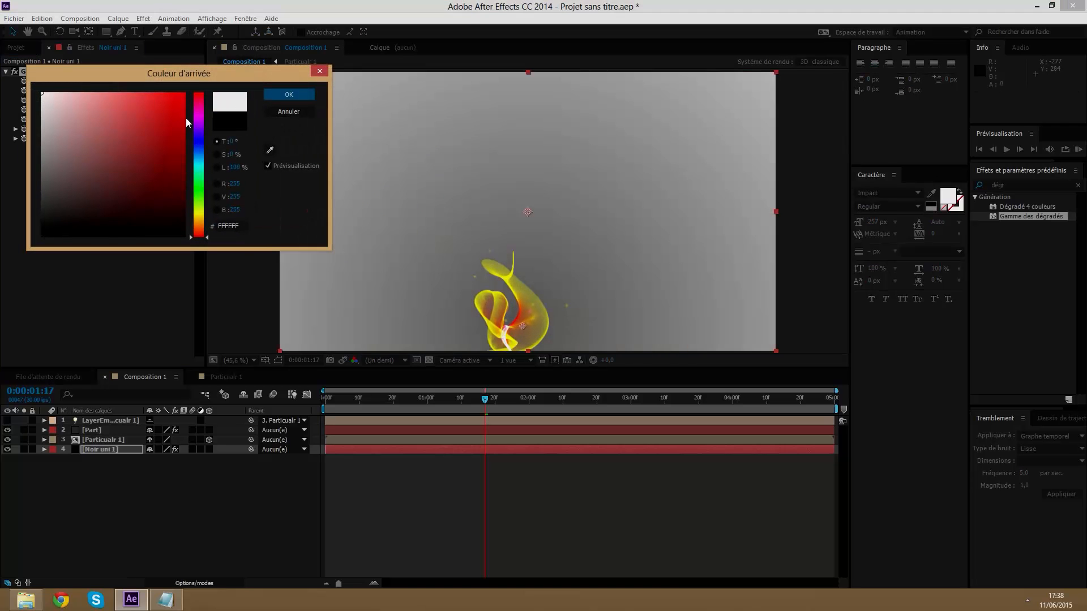
pyautogui.click(293, 96)
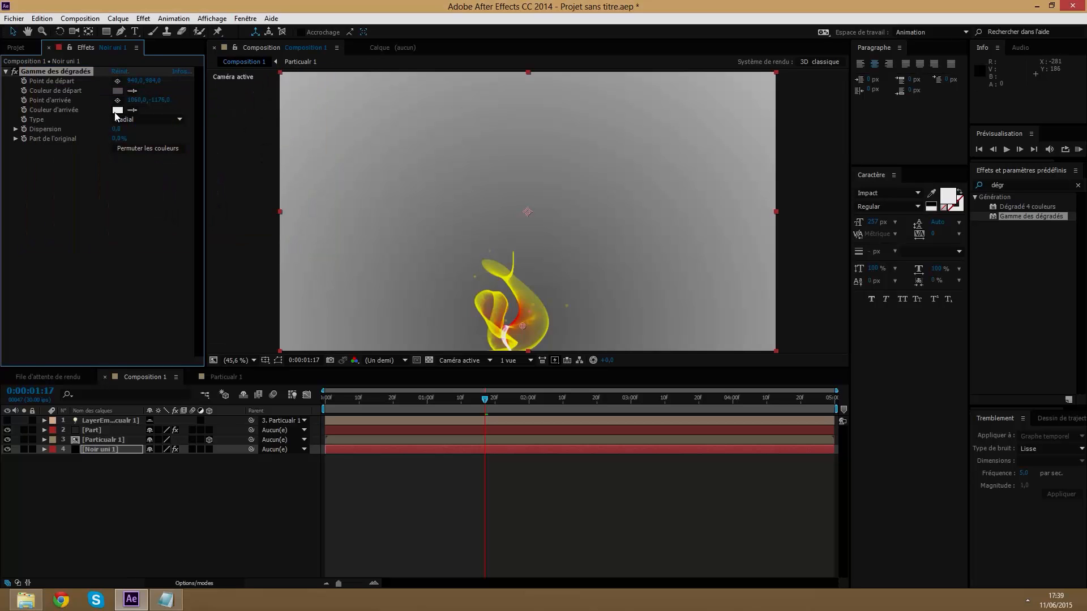
pyautogui.click(117, 91)
pyautogui.moveTo(9, 183); pyautogui.dragTo(1, 237)
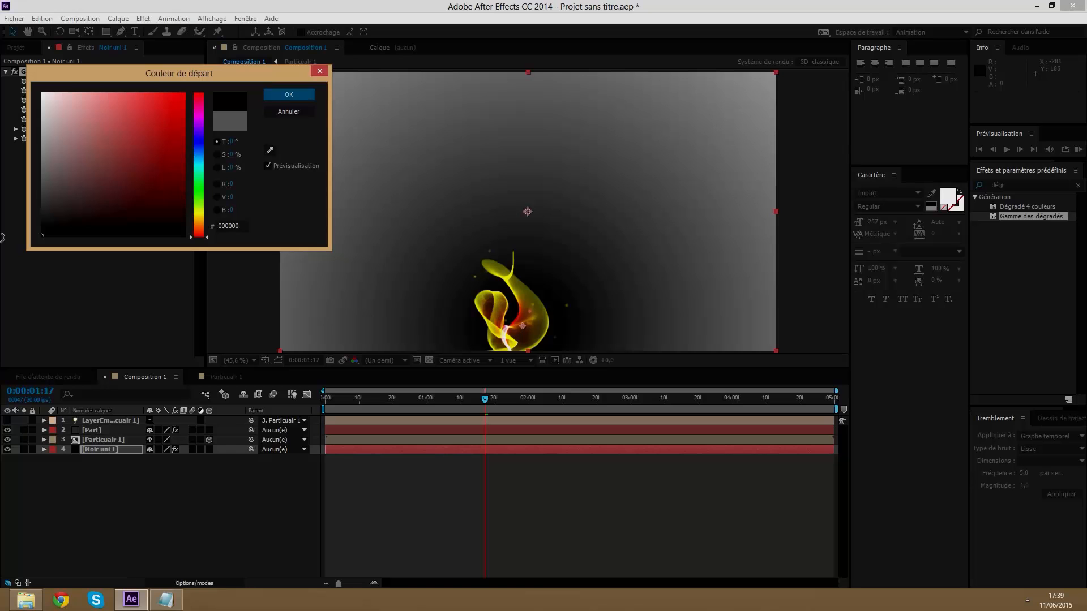
pyautogui.click(289, 94)
# Set the gradient's start colour to dark brown (391F0B)
pyautogui.scroll(-2, 518, 225)
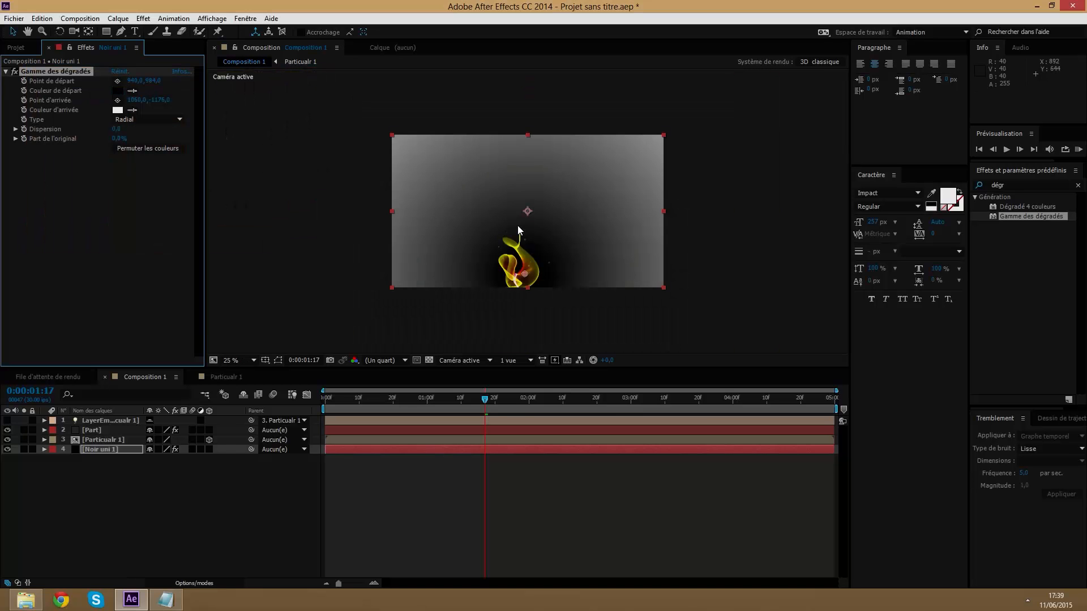
pyautogui.click(118, 92)
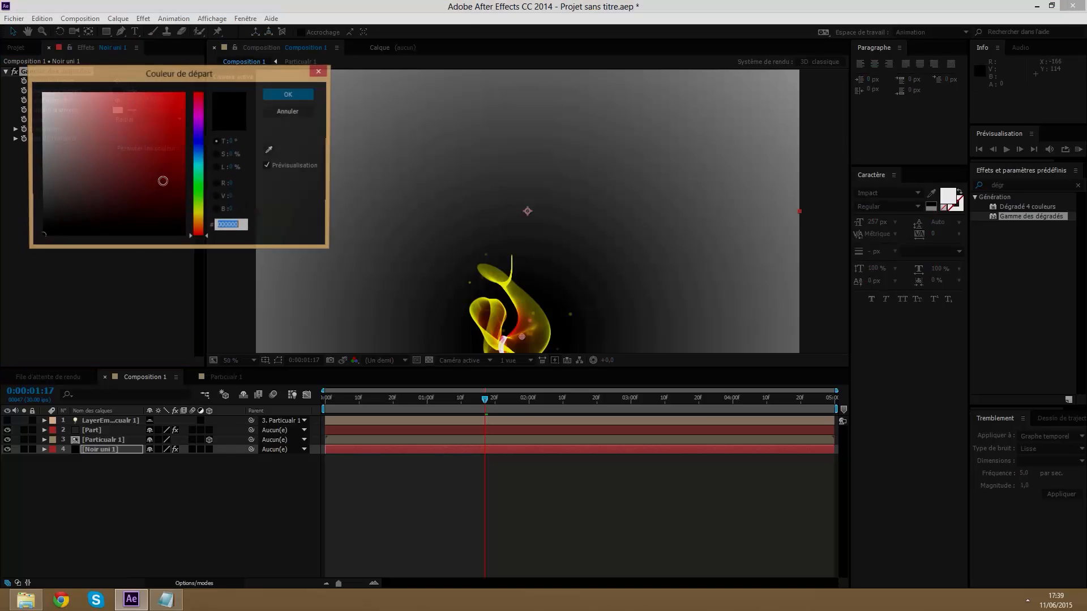
pyautogui.moveTo(172, 159)
pyautogui.mouseDown()
pyautogui.moveTo(162, 214)
pyautogui.moveTo(196, 226)
pyautogui.moveTo(158, 204)
pyautogui.mouseUp()
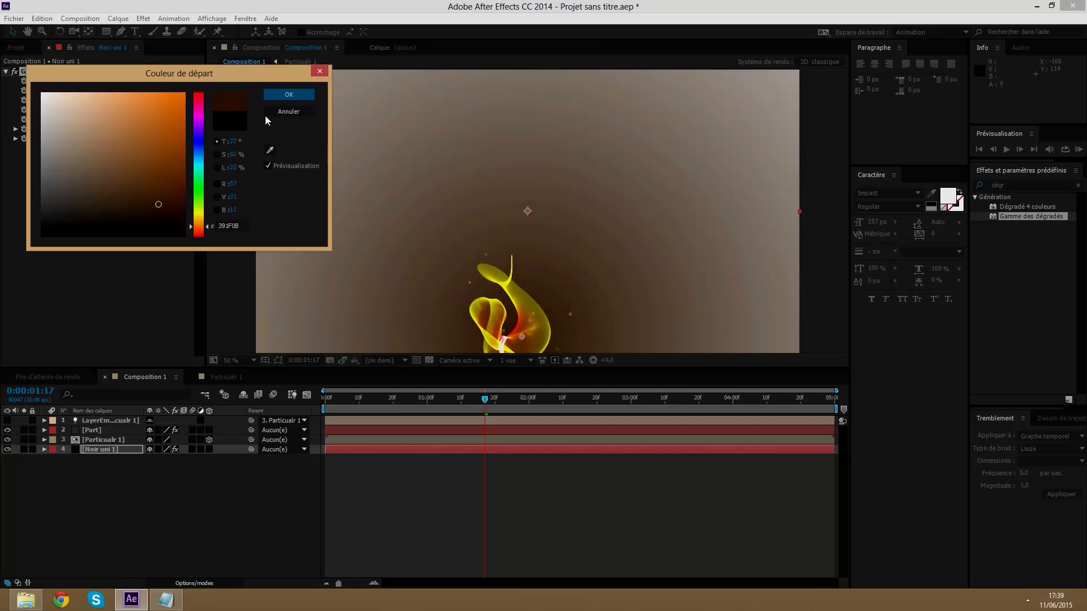
pyautogui.click(287, 95)
# Set the gradient's end colour to dark grey (222222)
pyautogui.click(124, 110)
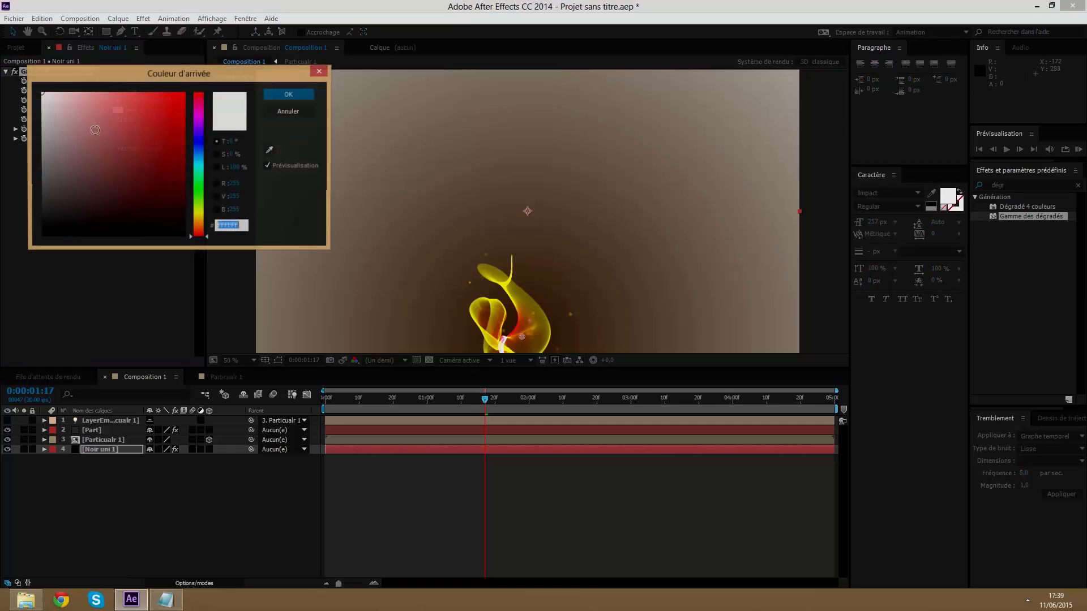
pyautogui.moveTo(42, 96)
pyautogui.mouseDown()
pyautogui.moveTo(39, 218)
pyautogui.moveTo(2, 216)
pyautogui.mouseUp()
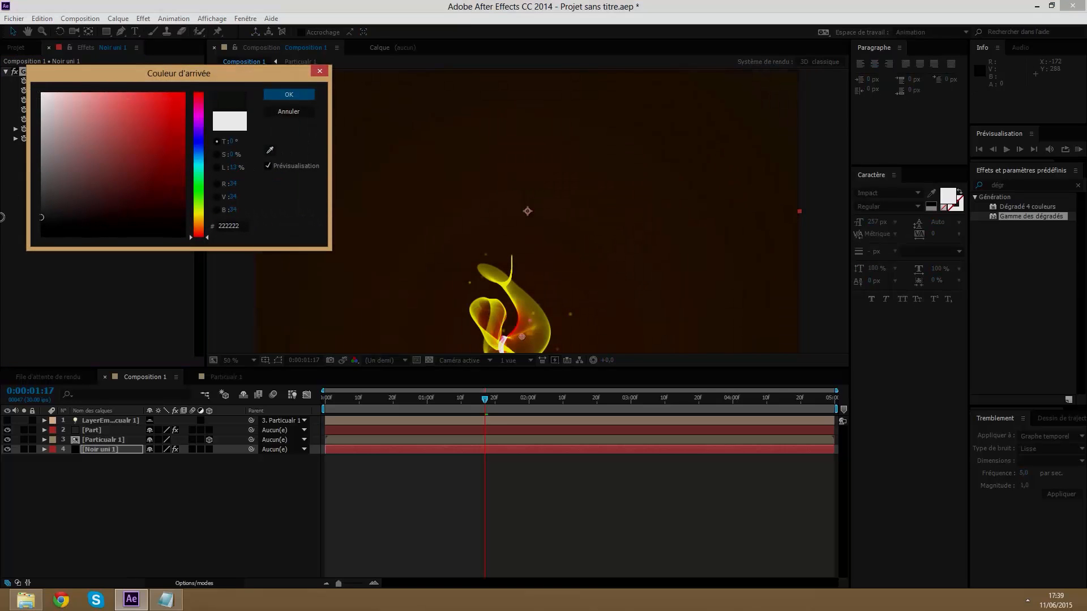
pyautogui.click(289, 95)
pyautogui.scroll(-2, 470, 204)
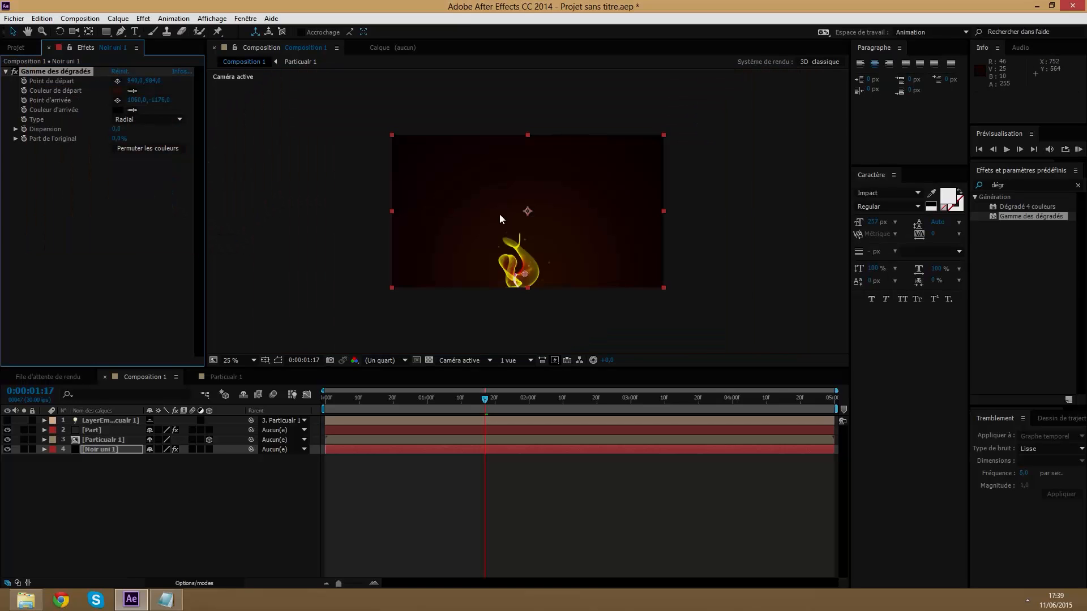
# Move the gradient's end point to just above the frame and its start point below the frame, at about 900, 1656
pyautogui.scroll(-1, 526, 220)
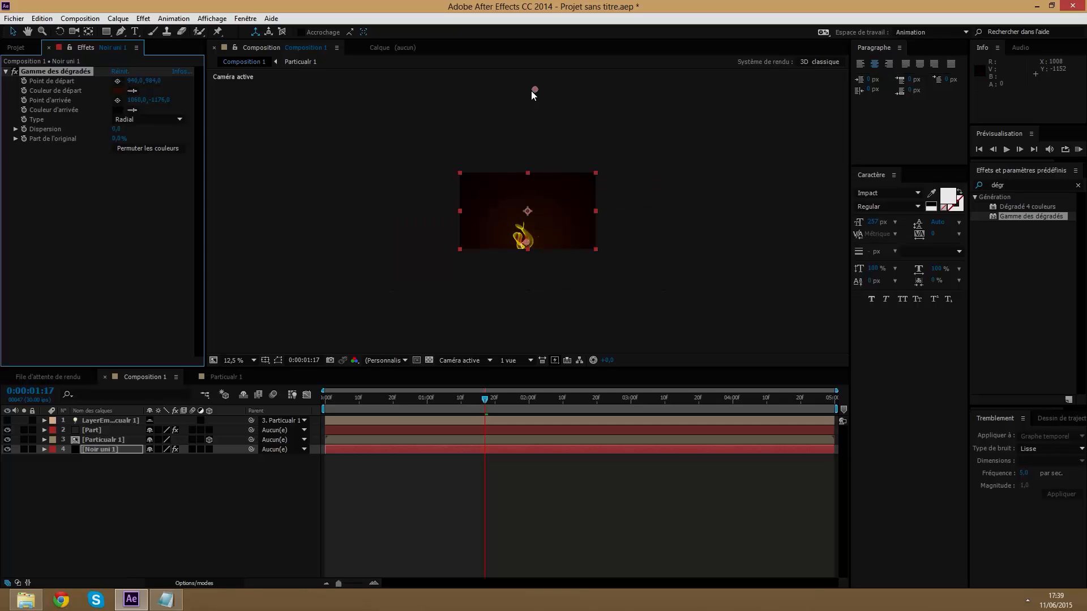
pyautogui.moveTo(535, 89); pyautogui.dragTo(525, 164)
pyautogui.moveTo(526, 244); pyautogui.dragTo(524, 290)
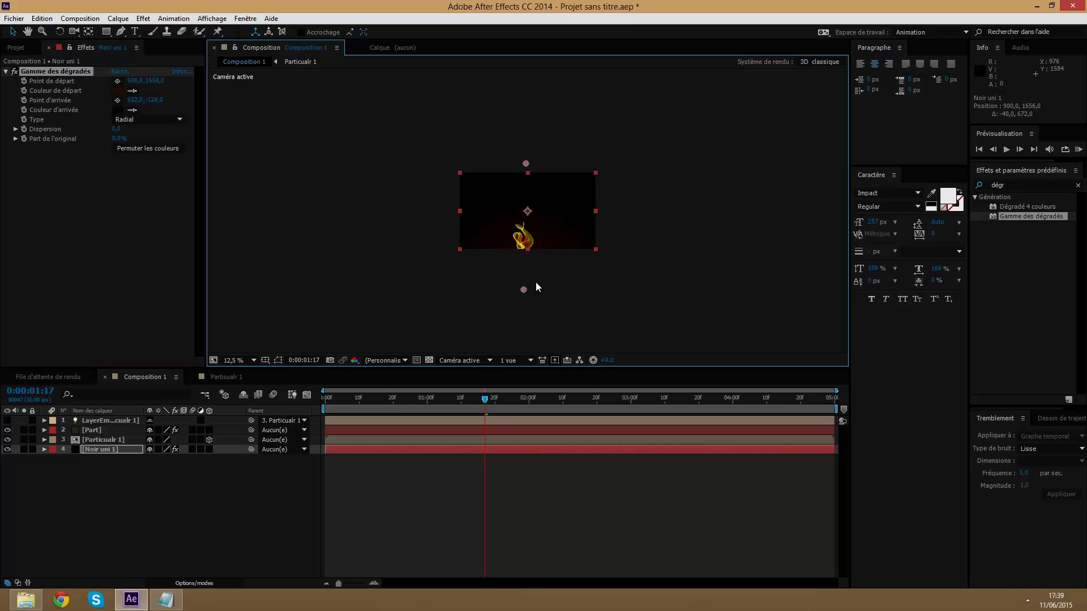
pyautogui.click(661, 204)
pyautogui.scroll(1, 662, 204)
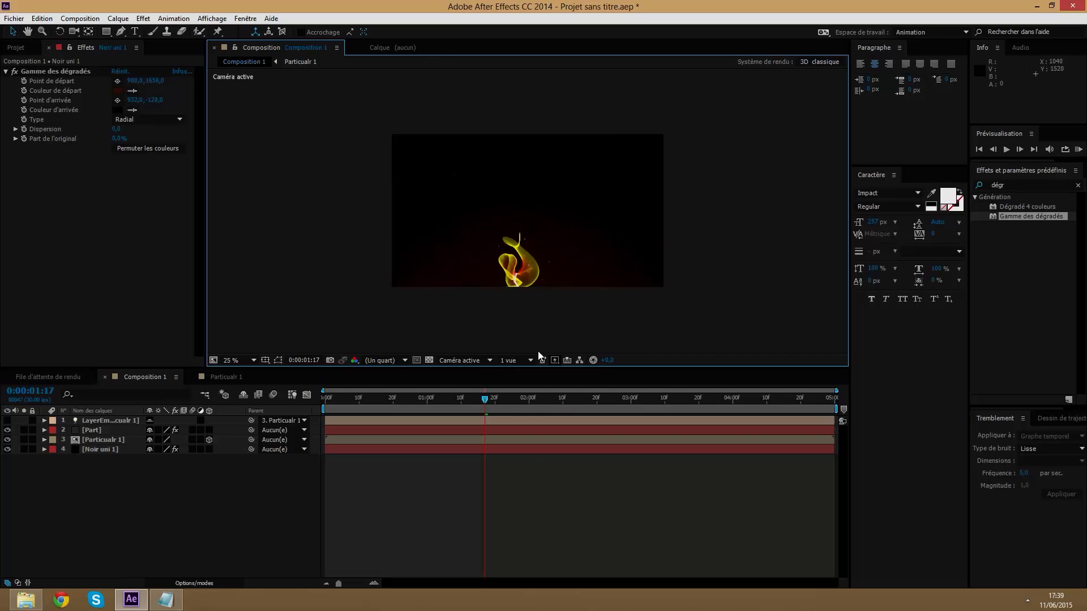
# Move the current time to 0:00:02:19 and add an adjustment layer (Calque d'effets) above the other layers
pyautogui.click(625, 436)
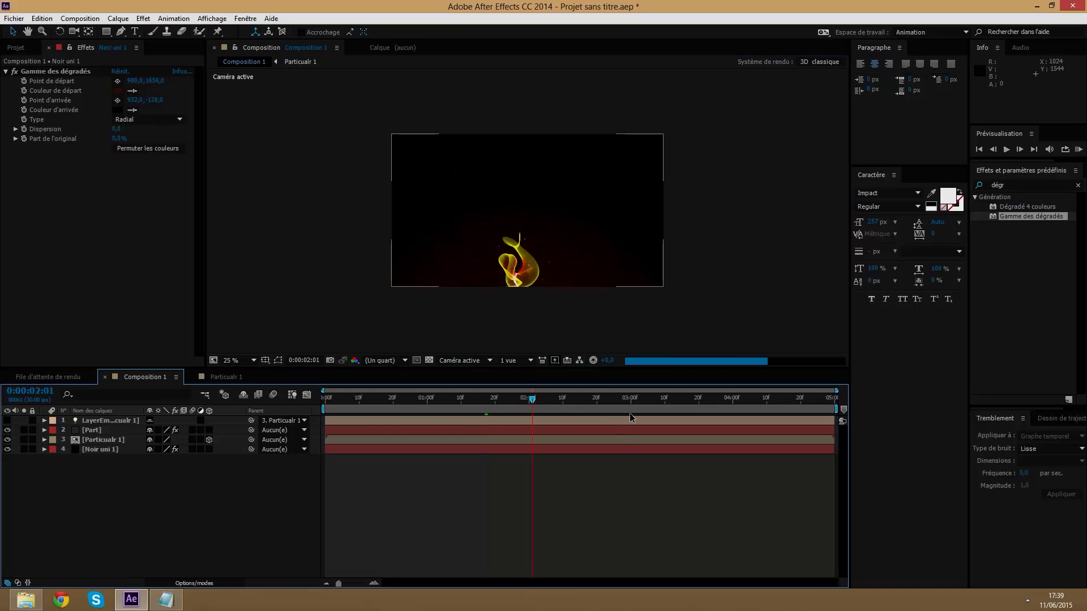
pyautogui.click(594, 410)
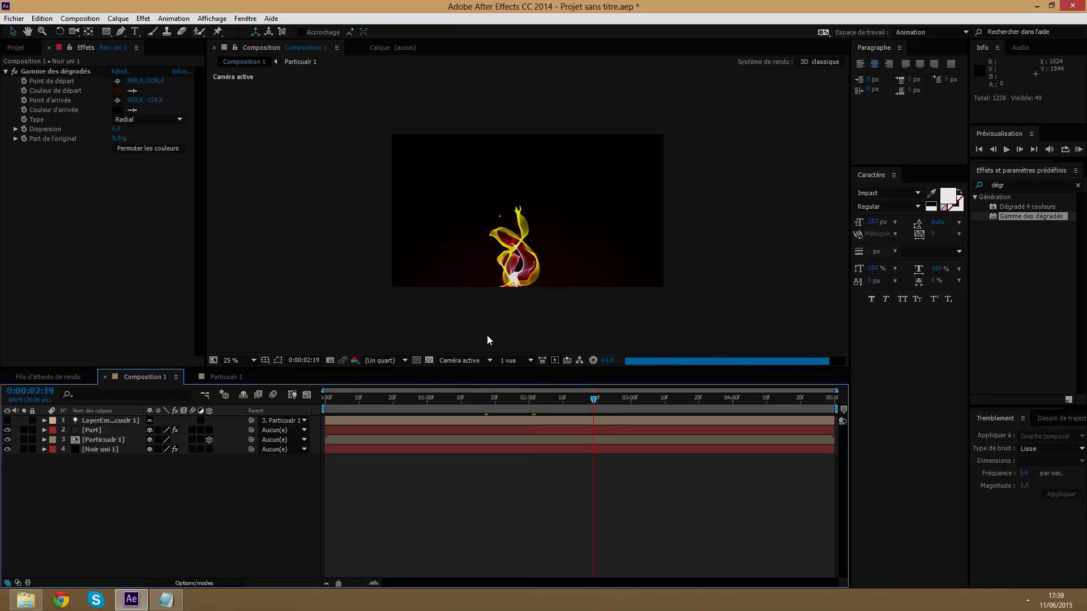
pyautogui.click(165, 450)
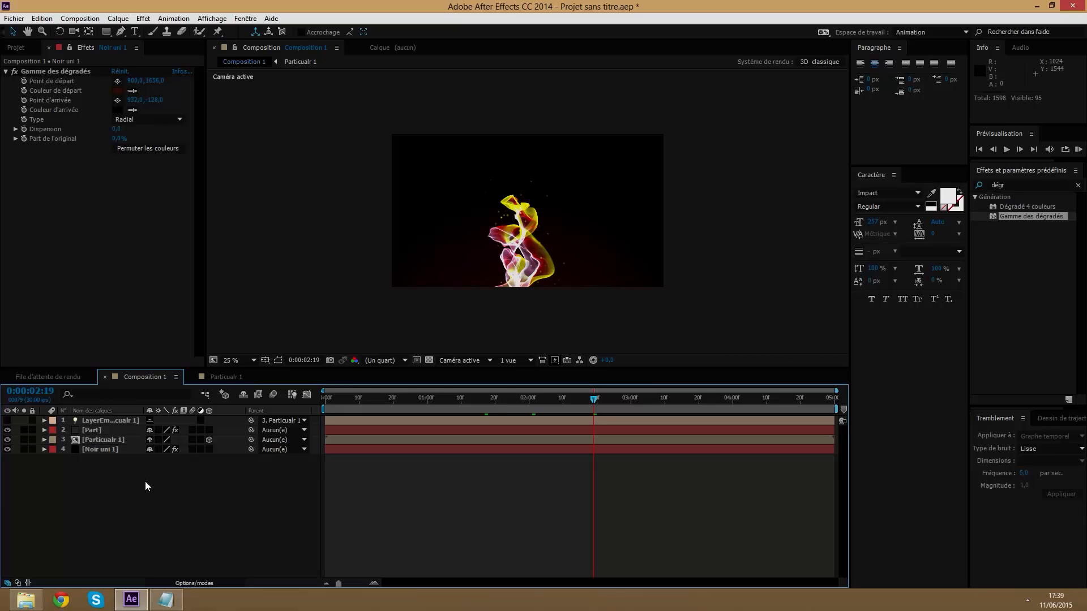
pyautogui.rightClick(110, 484)
pyautogui.click(85, 484)
pyautogui.rightClick(97, 470)
pyautogui.moveTo(161, 347)
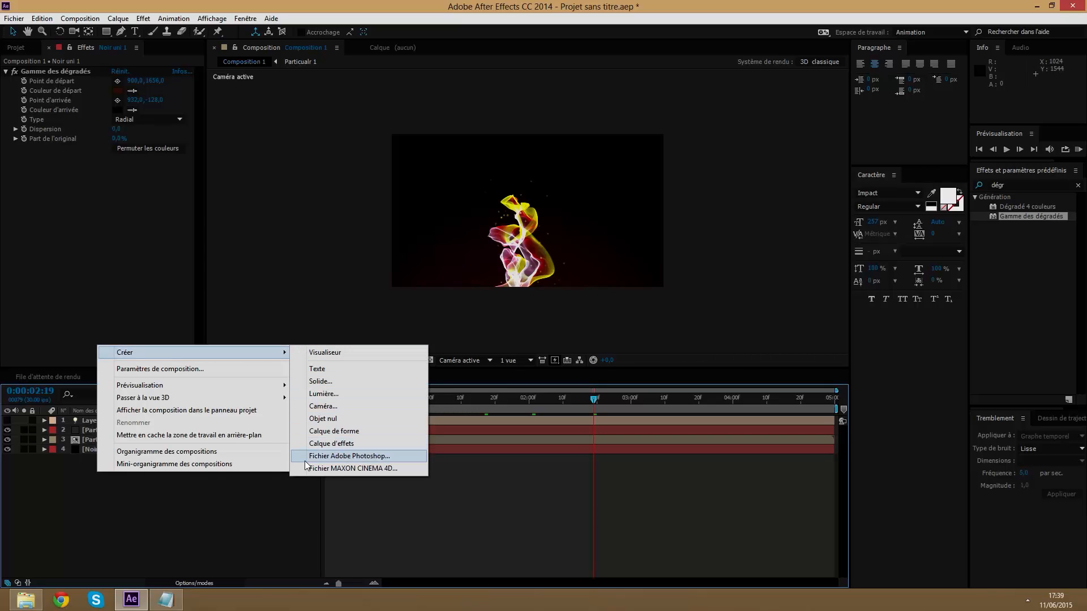
pyautogui.click(331, 443)
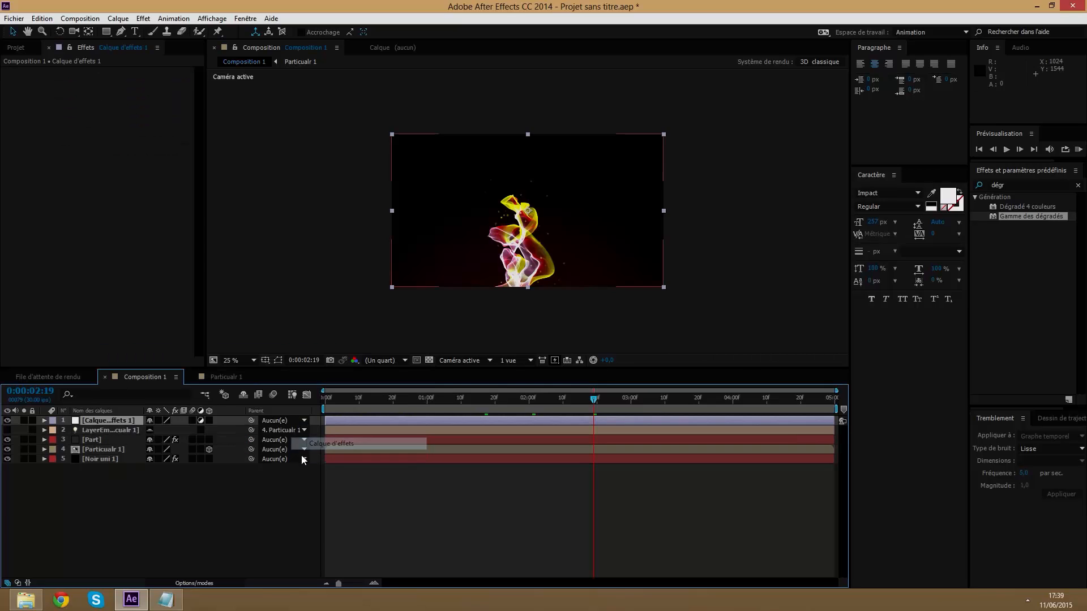
# Find the Lueur diffuse effect by searching for "lueur" and apply it to the adjustment layer
pyautogui.click(1017, 186)
pyautogui.write('leur')
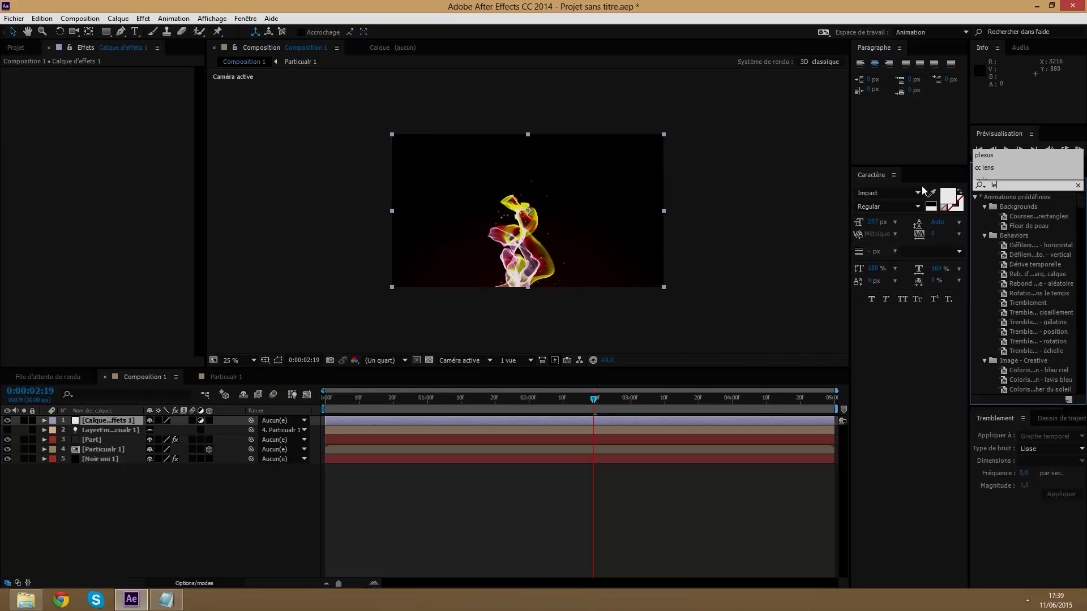
pyautogui.press('BackSpace')
pyautogui.press('BackSpace')
pyautogui.press('BackSpace')
pyautogui.press('BackSpace')
pyautogui.write('lueur')
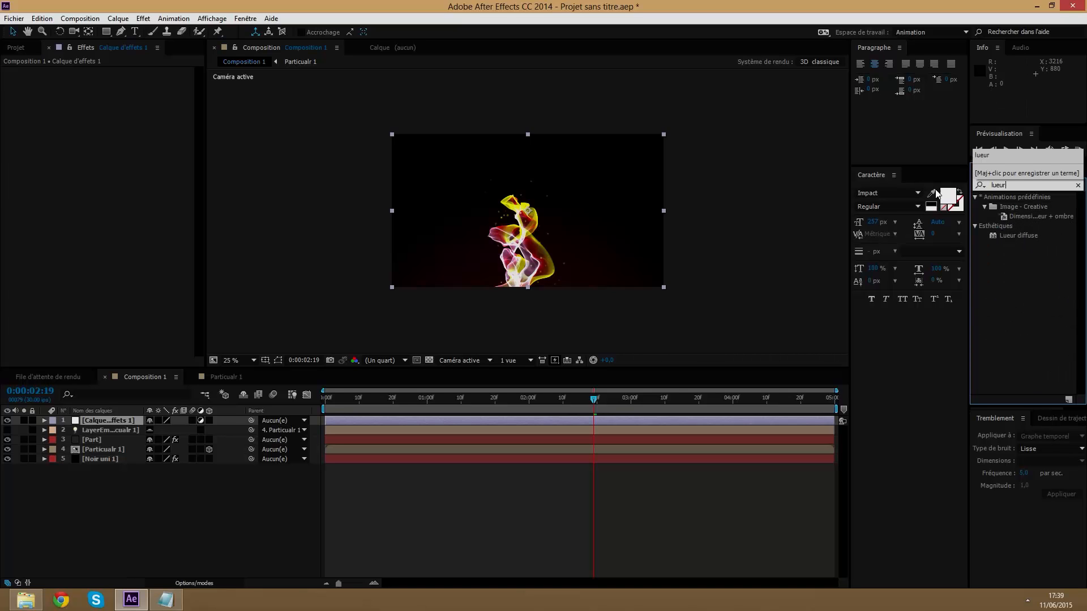
pyautogui.moveTo(1021, 234); pyautogui.dragTo(145, 420)
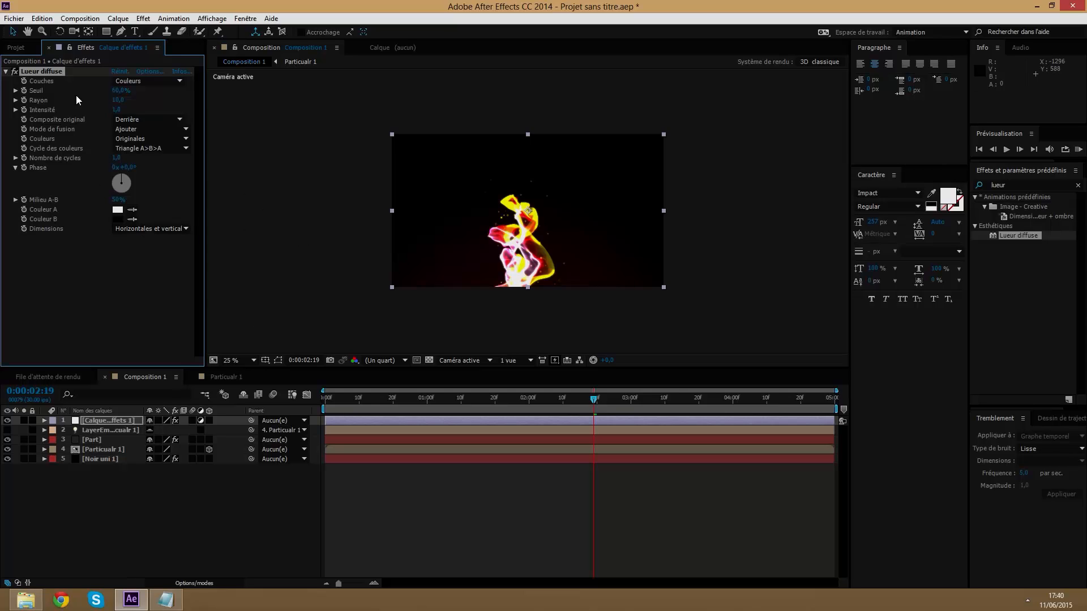
# Raise the glow's threshold (Seuil) to 100%
pyautogui.moveTo(120, 90); pyautogui.dragTo(196, 92)
pyautogui.scroll(2, 545, 266)
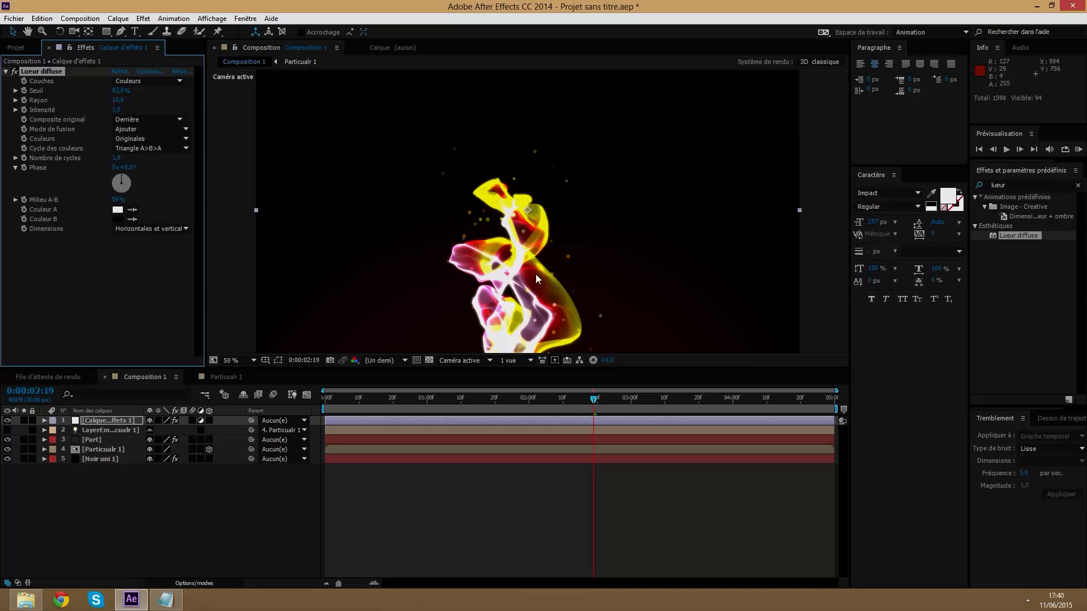
pyautogui.moveTo(118, 90); pyautogui.dragTo(191, 90)
pyautogui.moveTo(116, 90); pyautogui.dragTo(165, 88)
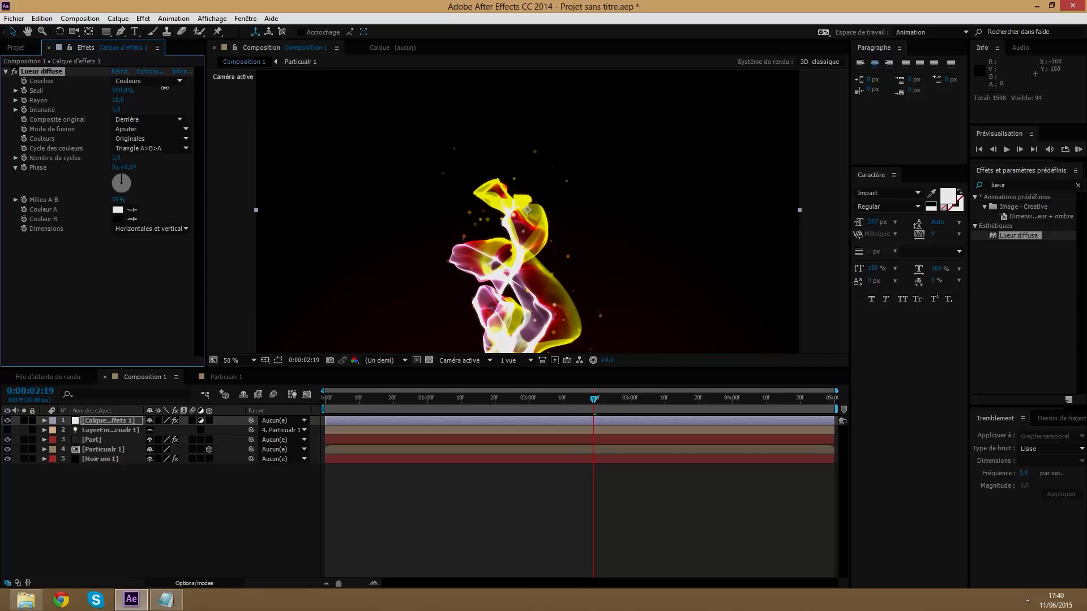
# Compare the Alpha and Couleurs options for the glow's Couches setting, and keep Alpha
pyautogui.click(158, 80)
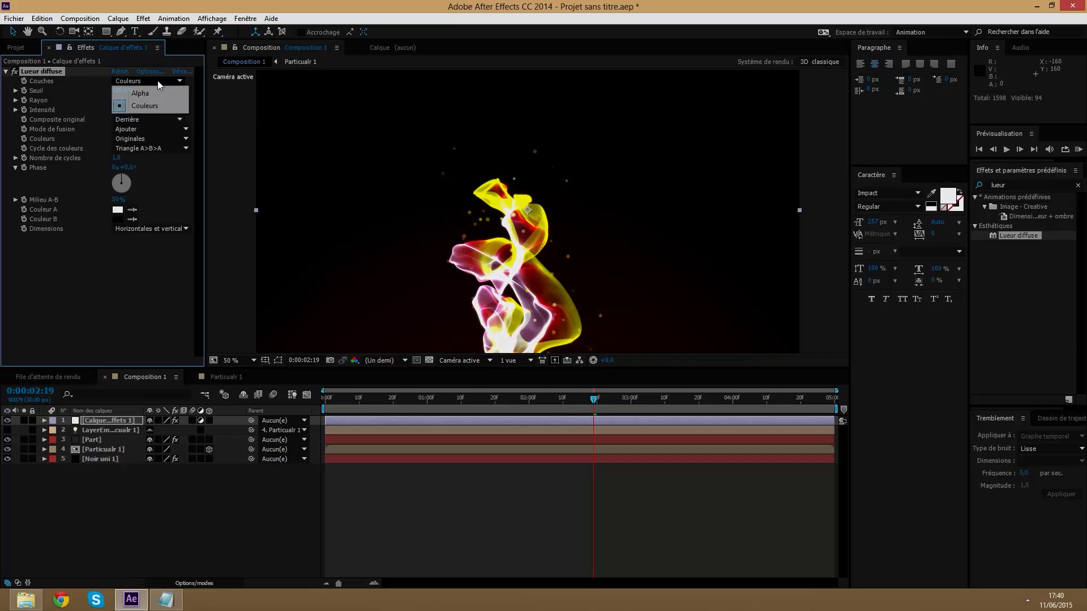
pyautogui.click(148, 93)
pyautogui.click(150, 81)
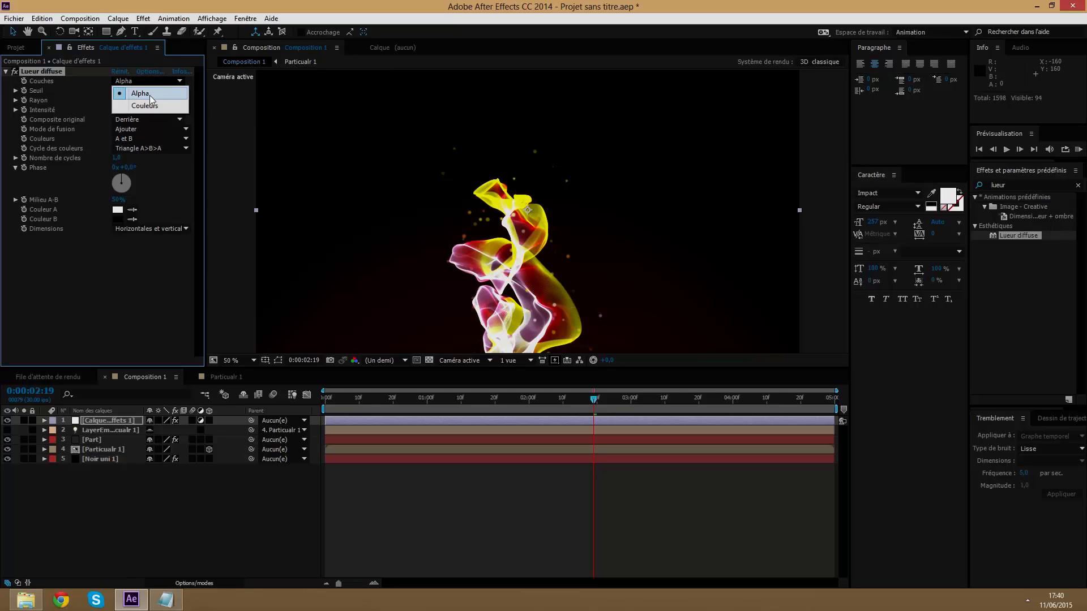
pyautogui.click(146, 106)
pyautogui.click(148, 82)
pyautogui.click(146, 94)
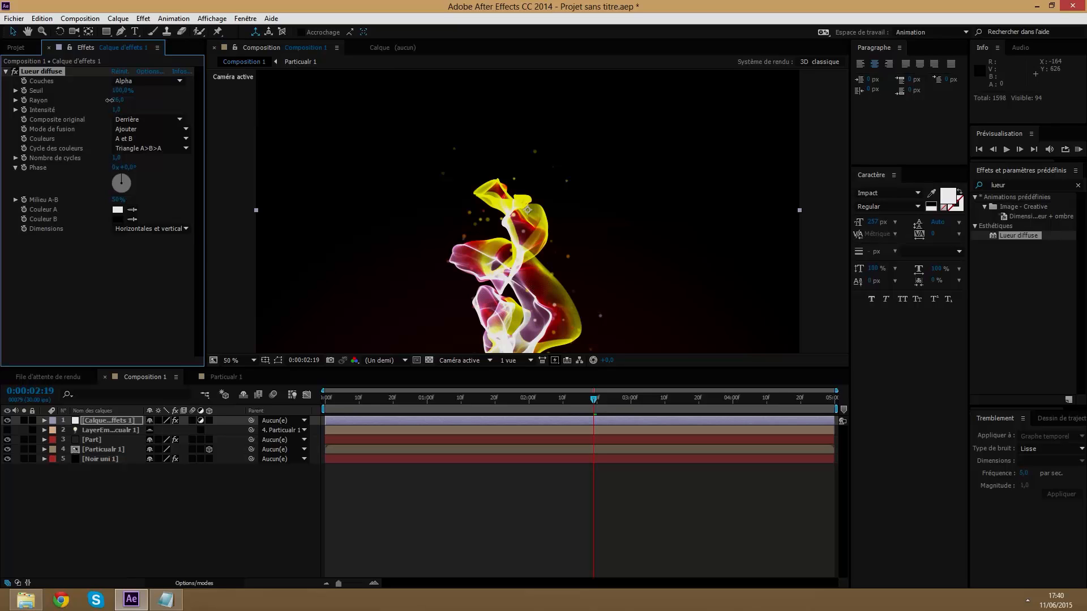
# Reduce the glow's radius (Rayon) to about 4 and set its intensity to 1
pyautogui.moveTo(109, 100); pyautogui.dragTo(129, 109)
pyautogui.click(120, 110)
pyautogui.write('1')
pyautogui.press('Return')
# Try the Devant option for the glow's original composite, restore Derrière, and try another phase angle before undoing it
pyautogui.click(156, 118)
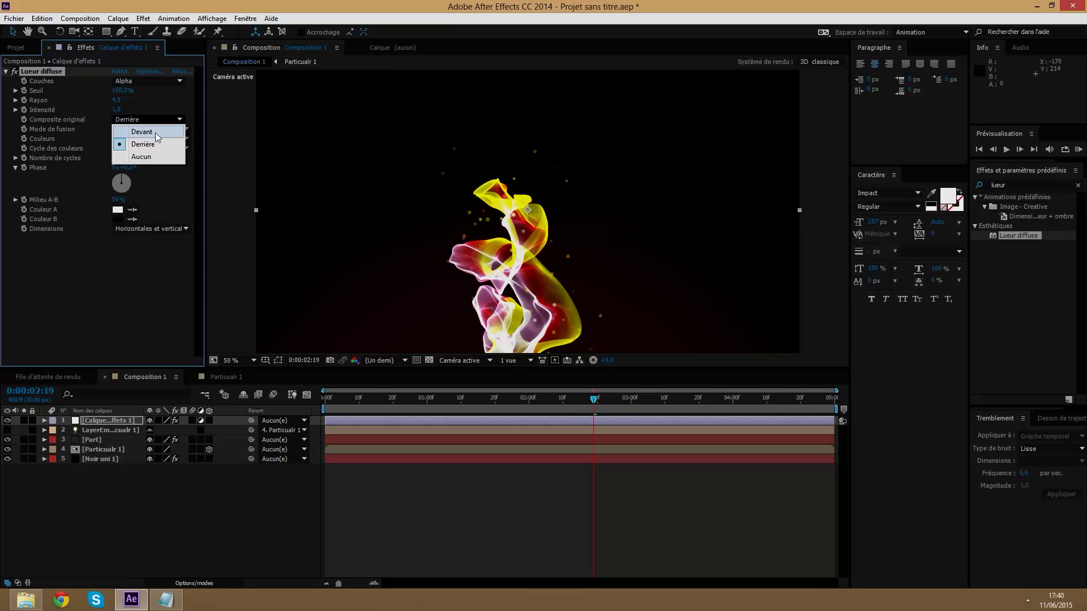
pyautogui.click(155, 133)
pyautogui.click(159, 117)
pyautogui.click(154, 146)
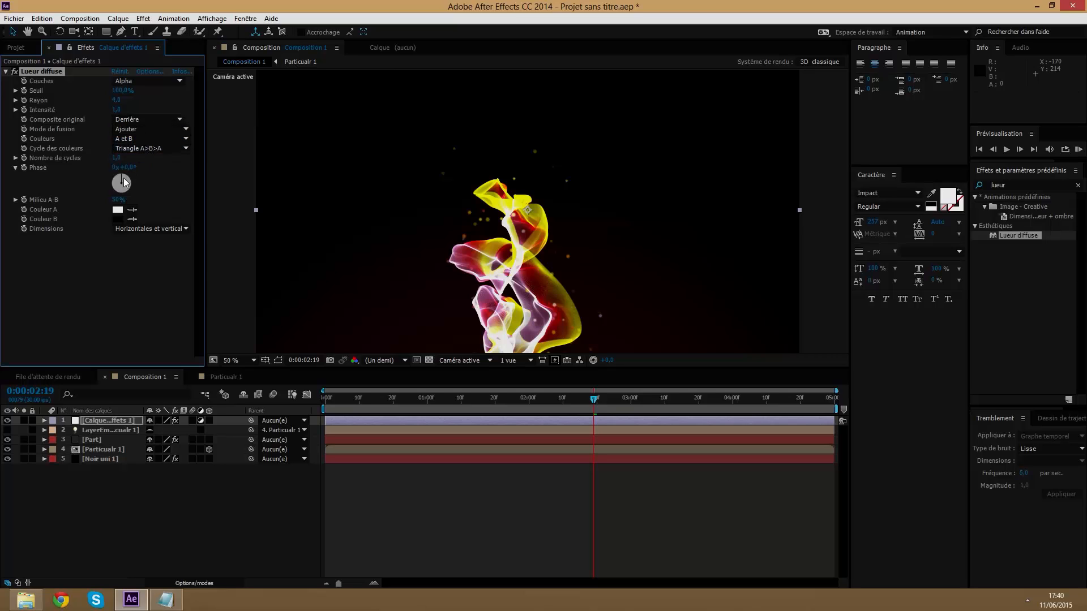
pyautogui.moveTo(116, 181)
pyautogui.mouseDown()
pyautogui.moveTo(124, 191)
pyautogui.moveTo(122, 172)
pyautogui.mouseUp()
pyautogui.hotkey('ctrl', 'z')
# Try darker shades for the glow's Couleur A and discard the change
pyautogui.click(118, 210)
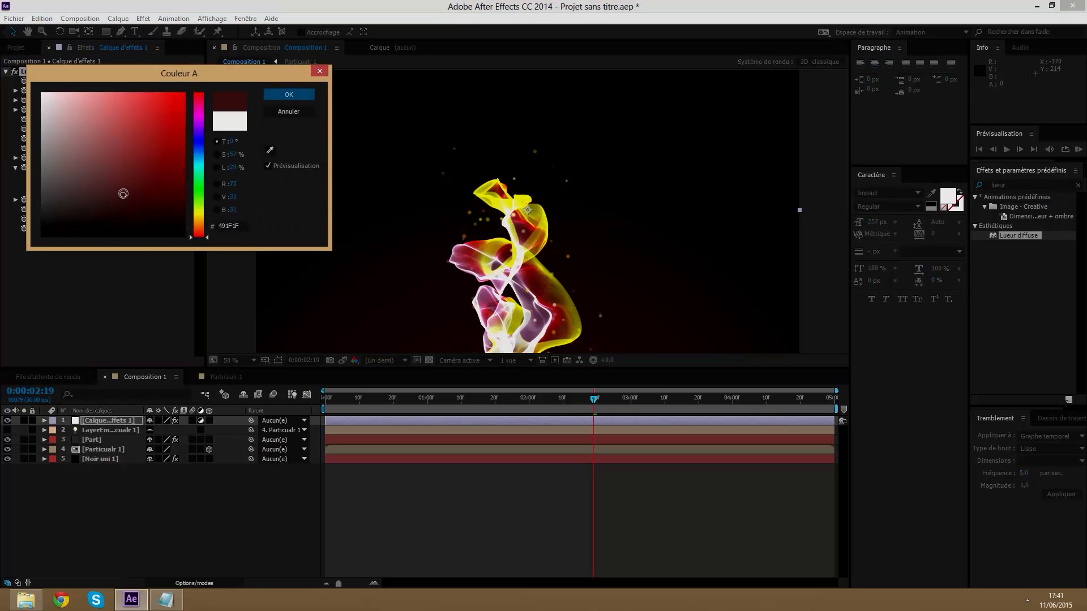
pyautogui.moveTo(348, 54); pyautogui.dragTo(158, 151)
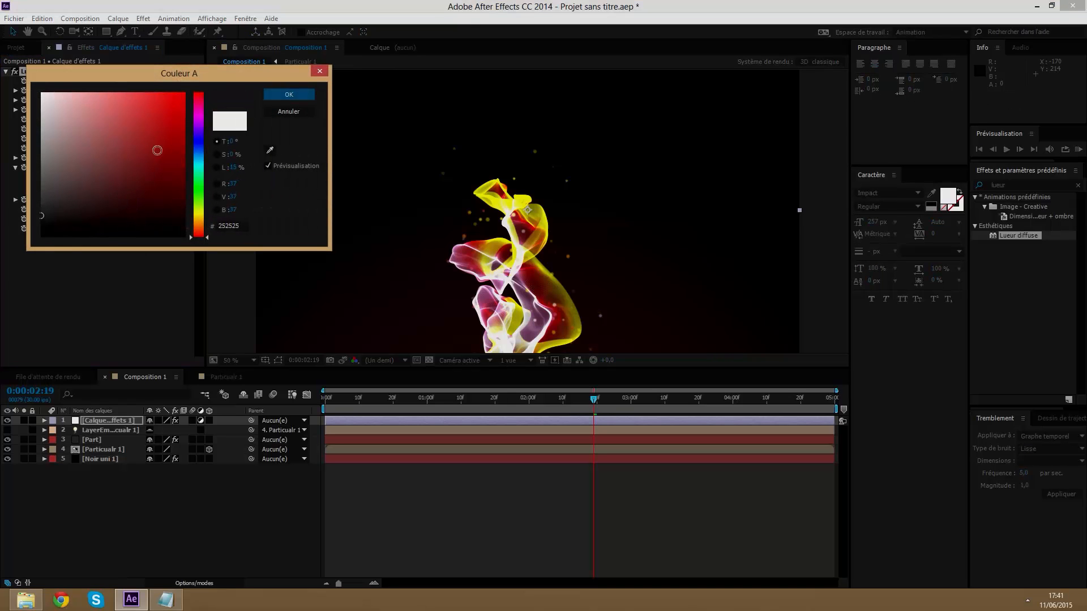
pyautogui.click(318, 72)
pyautogui.click(108, 294)
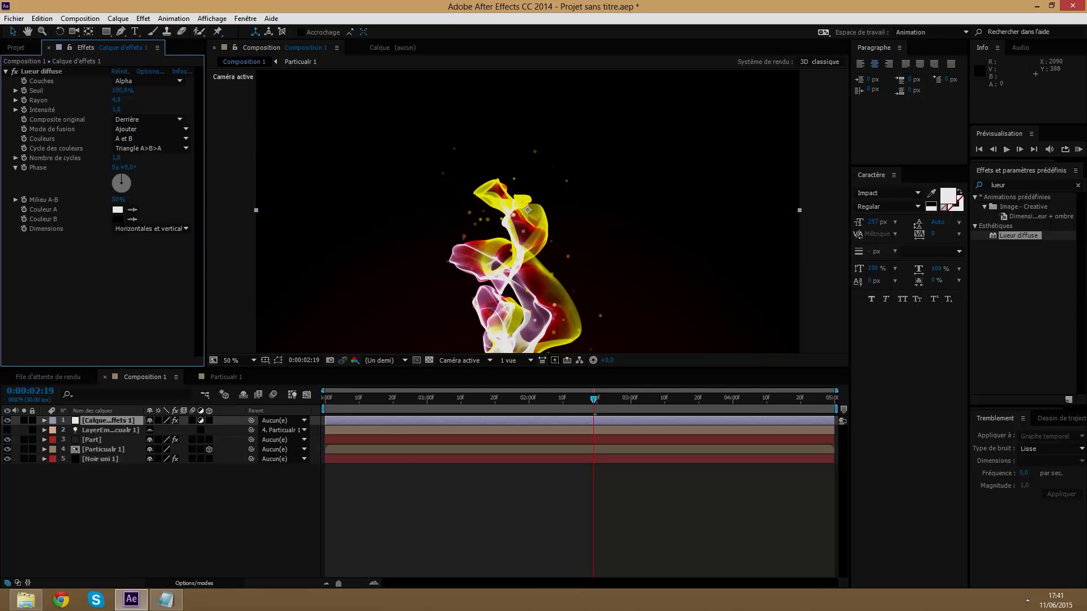
# Find the Courbes effect by searching for "courbe" and apply it to the adjustment layer
pyautogui.click(1009, 186)
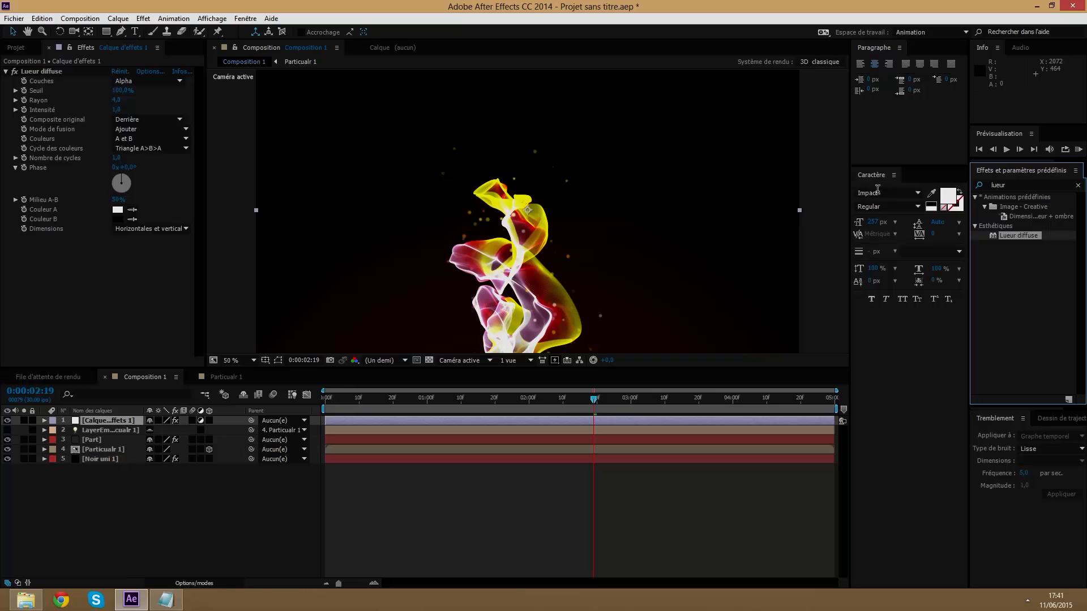
pyautogui.doubleClick(1026, 184)
pyautogui.write('co')
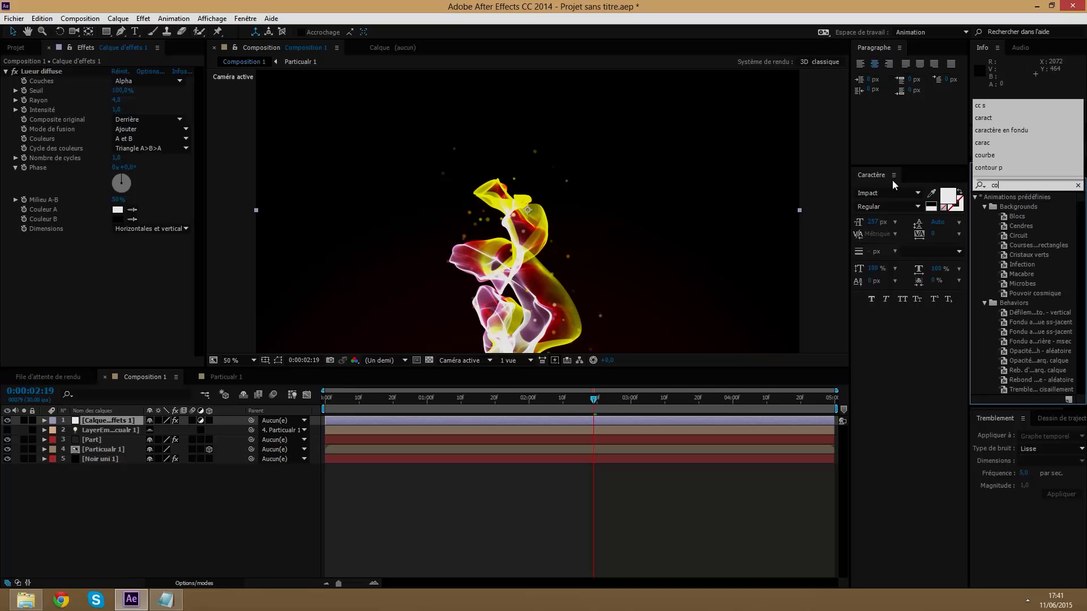
pyautogui.write('urbe')
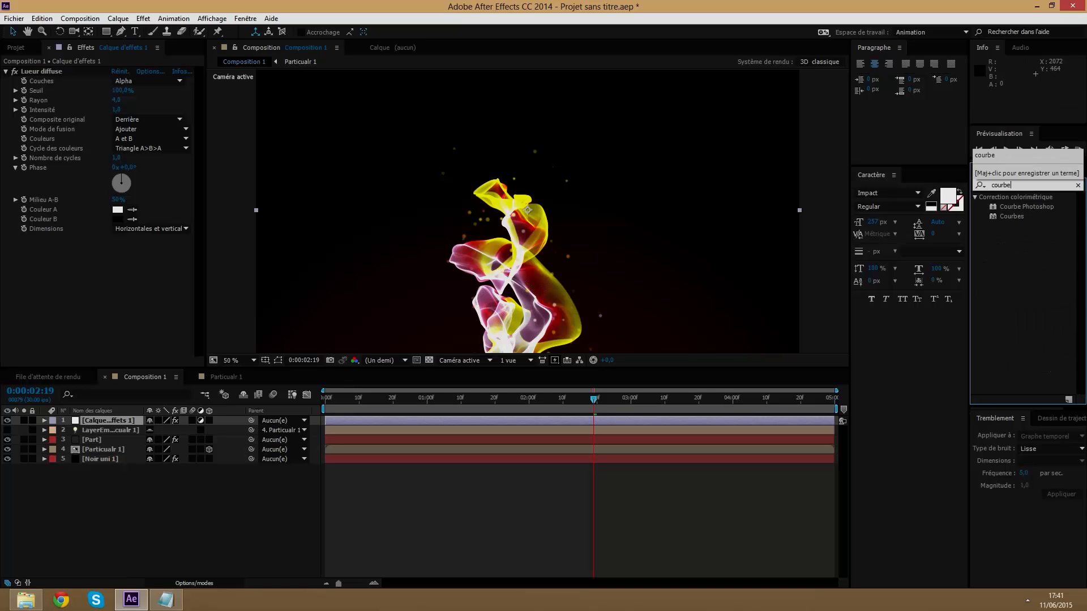
pyautogui.moveTo(1011, 216); pyautogui.dragTo(93, 422)
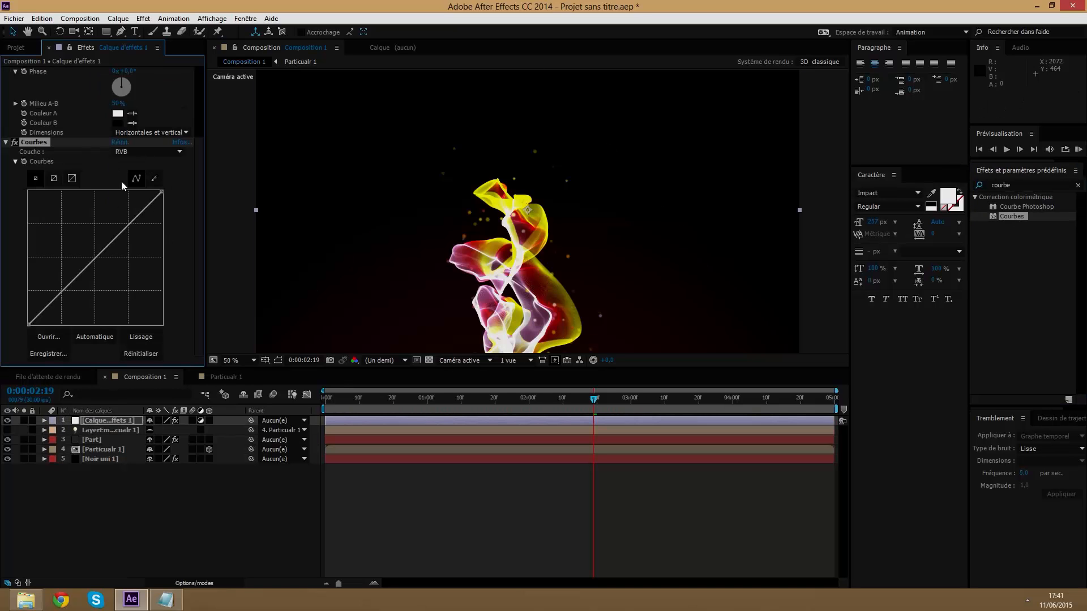
# Bend the red (Rouge) channel's curve upward in the Courbes effect to strengthen the reds
pyautogui.click(126, 152)
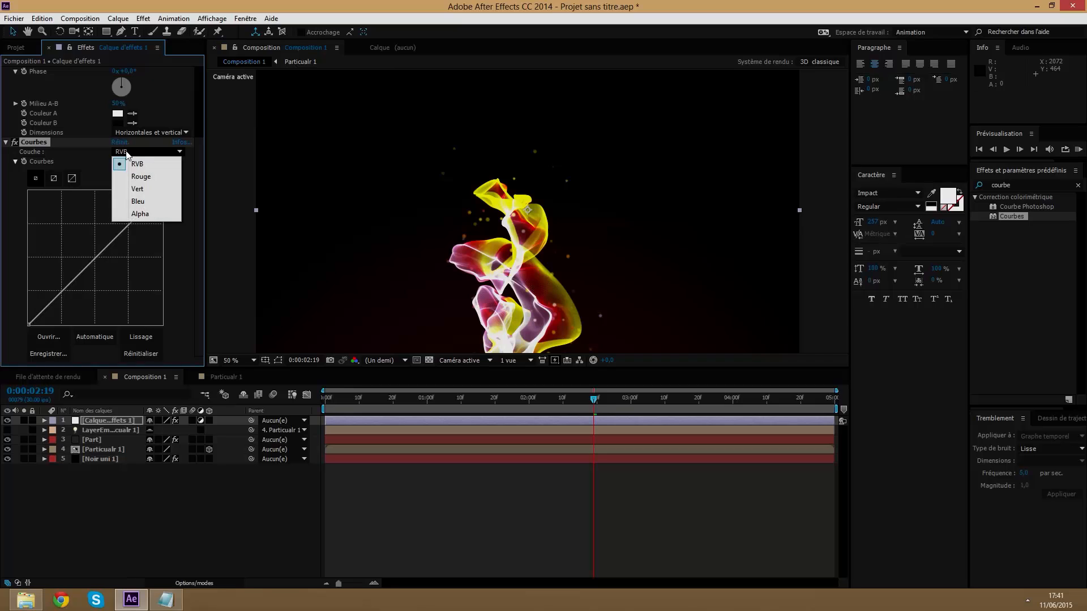
pyautogui.click(139, 176)
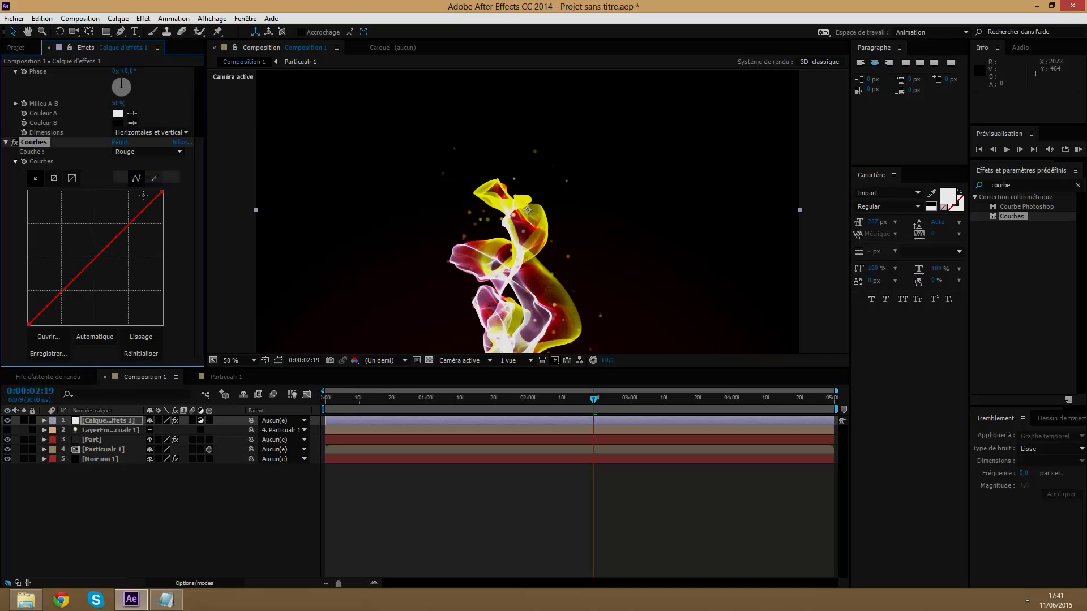
pyautogui.moveTo(101, 256)
pyautogui.mouseDown()
pyautogui.moveTo(48, 211)
pyautogui.moveTo(79, 258)
pyautogui.mouseUp()
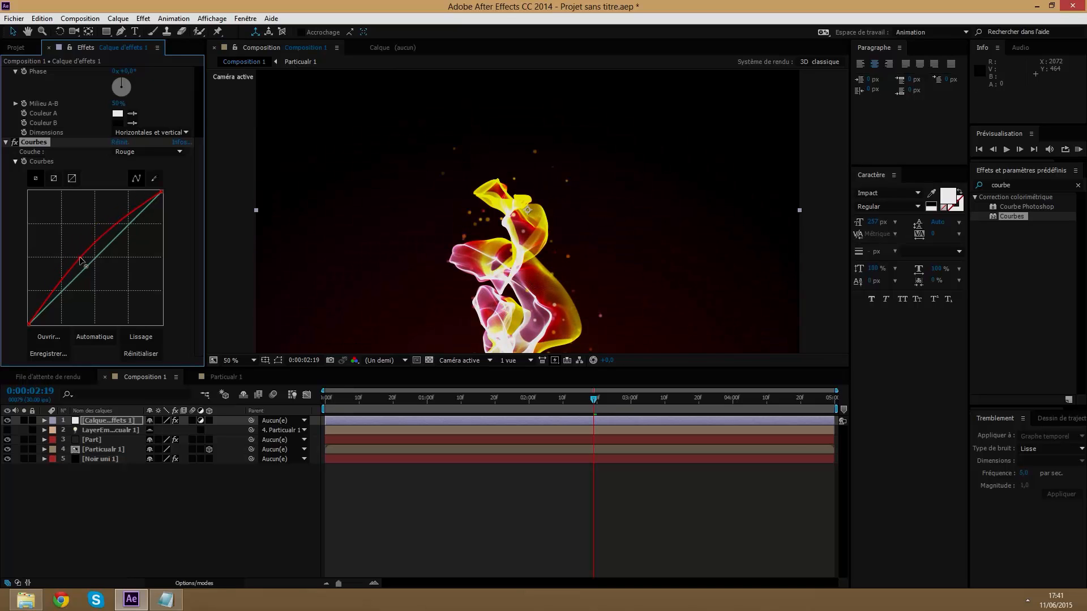
# Bend the green (Vert) channel's curve slightly downward and lift the overall RVB curve a little in the Courbes effect
pyautogui.click(133, 152)
pyautogui.click(121, 189)
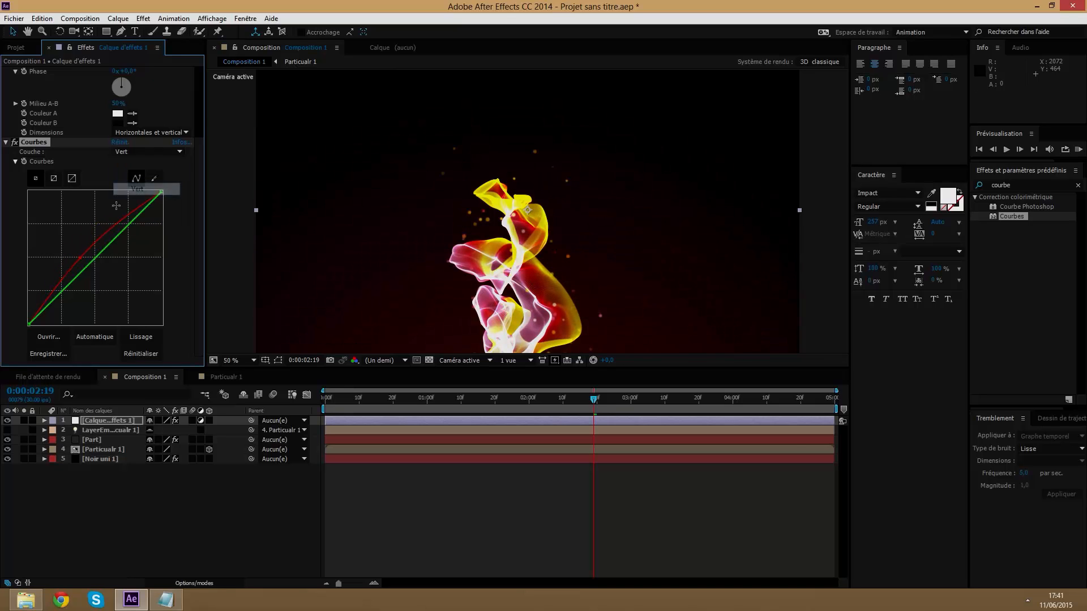
pyautogui.moveTo(103, 254)
pyautogui.mouseDown()
pyautogui.moveTo(136, 317)
pyautogui.moveTo(74, 228)
pyautogui.moveTo(103, 261)
pyautogui.moveTo(97, 250)
pyautogui.mouseUp()
pyautogui.click(98, 257)
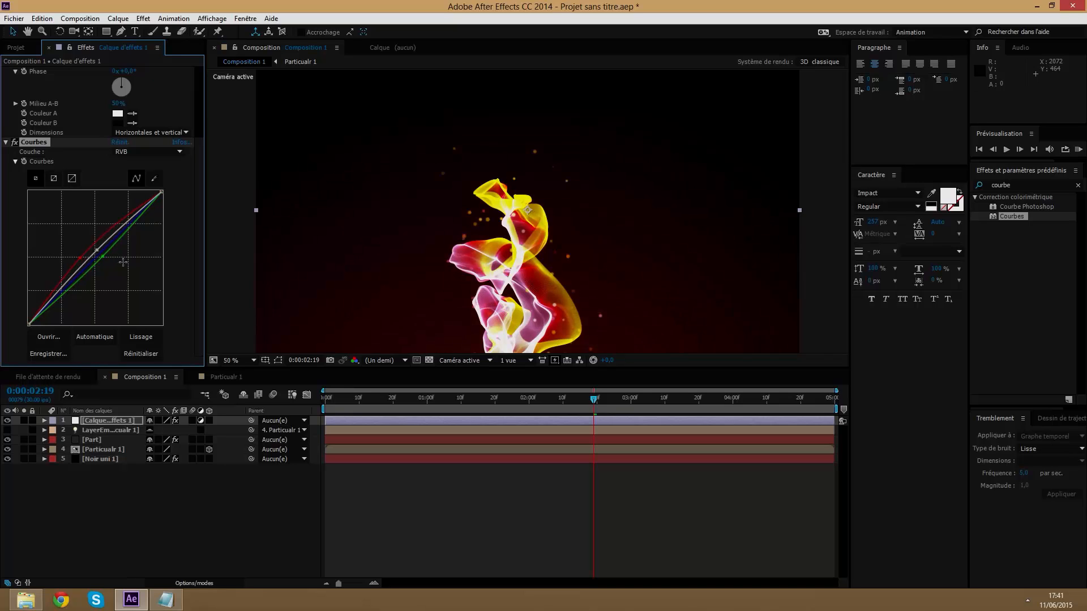
# Adjust the blue (Bleu) channel's curve in the Courbes effect, keeping it close to the diagonal
pyautogui.click(151, 151)
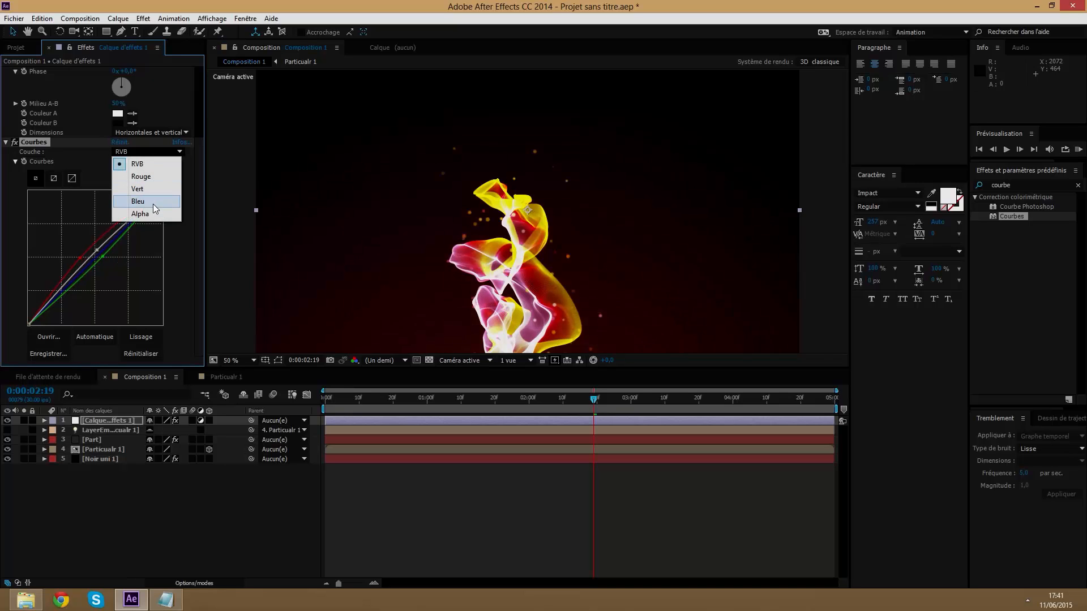
pyautogui.click(137, 202)
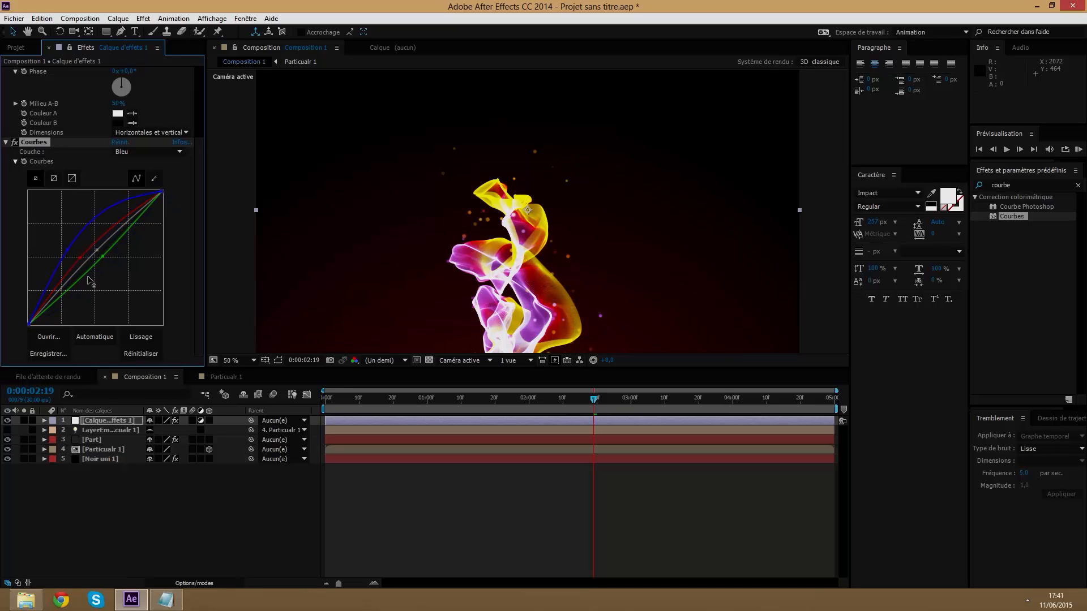
pyautogui.moveTo(80, 261); pyautogui.dragTo(85, 266)
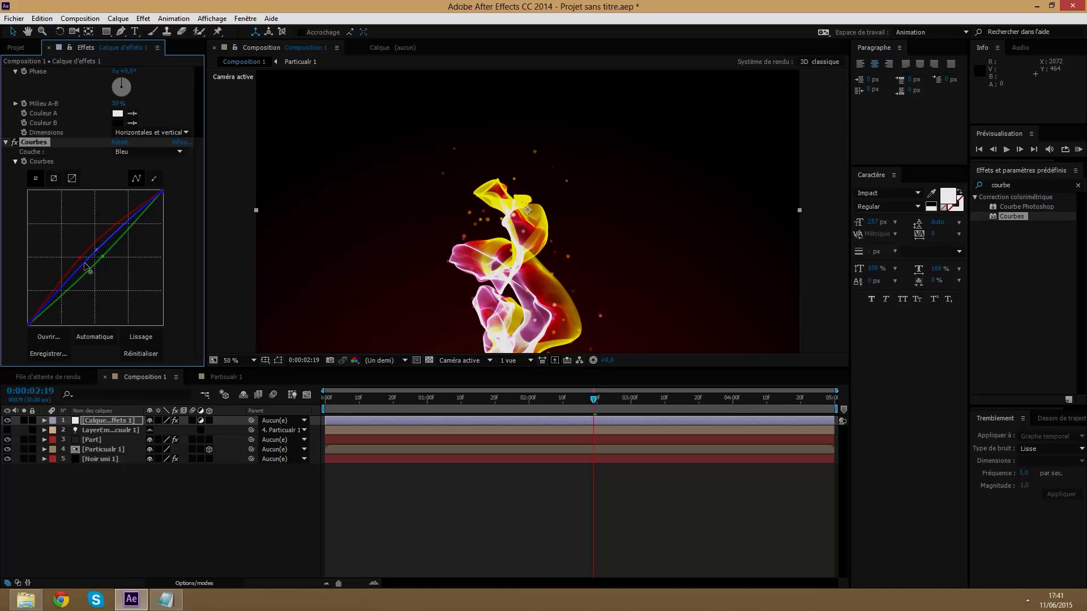
# Deselect the adjustment layer and check the corrected colours at about 0:00:01:11 in the composition
pyautogui.click(821, 258)
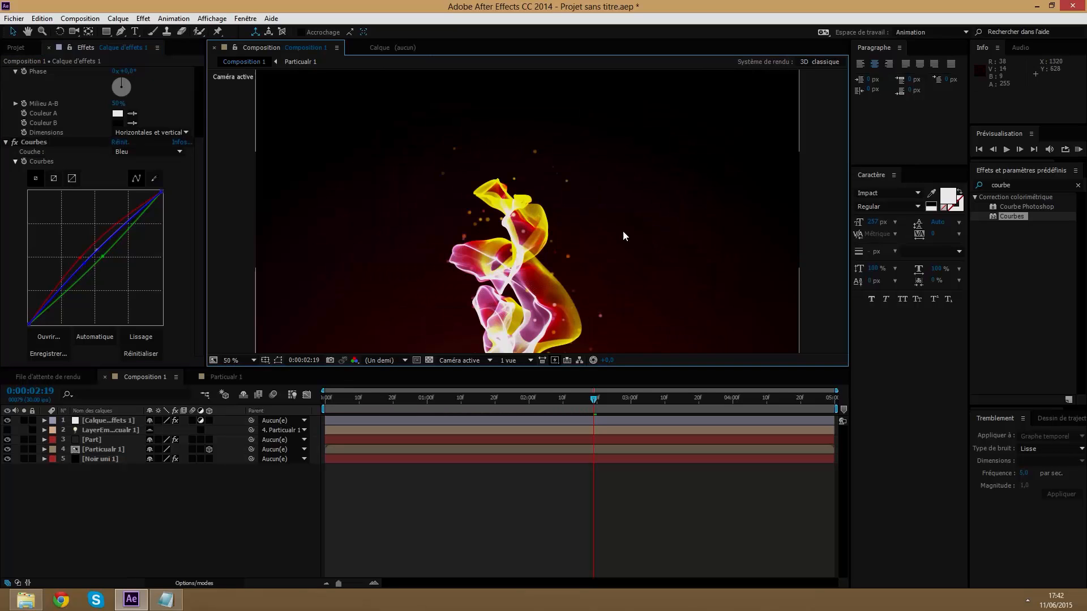
pyautogui.click(464, 404)
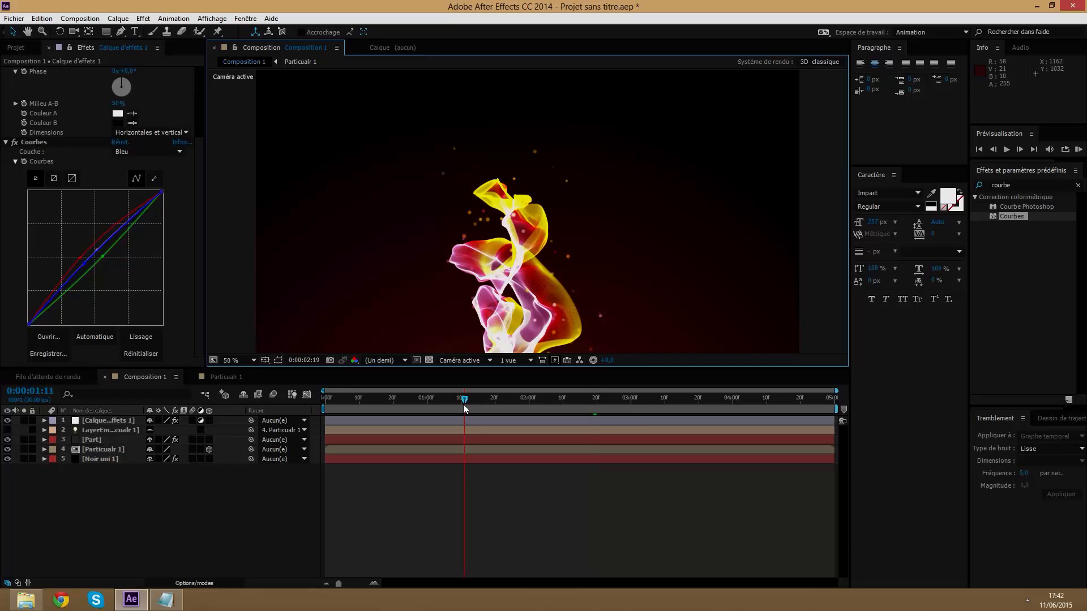